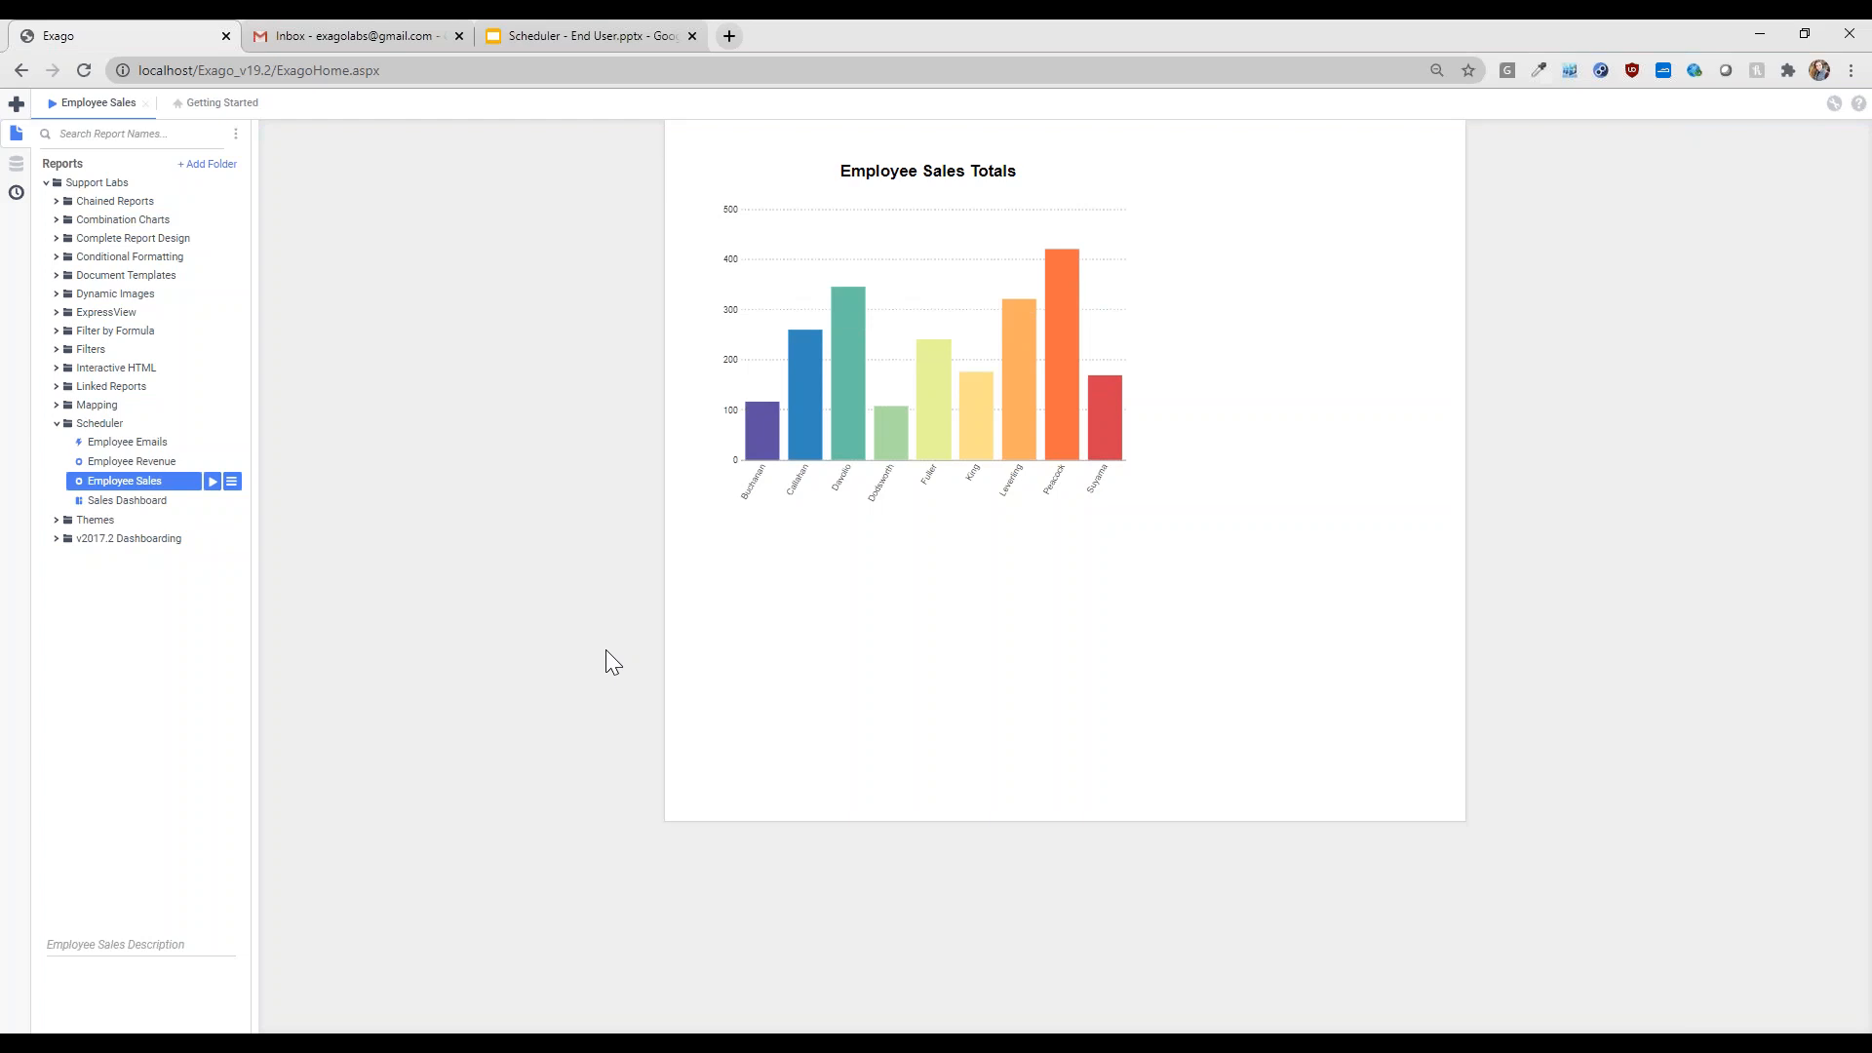
- Run the Employee Revenue report, keeping the LastName Not Equal To Fuller filter, to get 65 pages
click(154, 464)
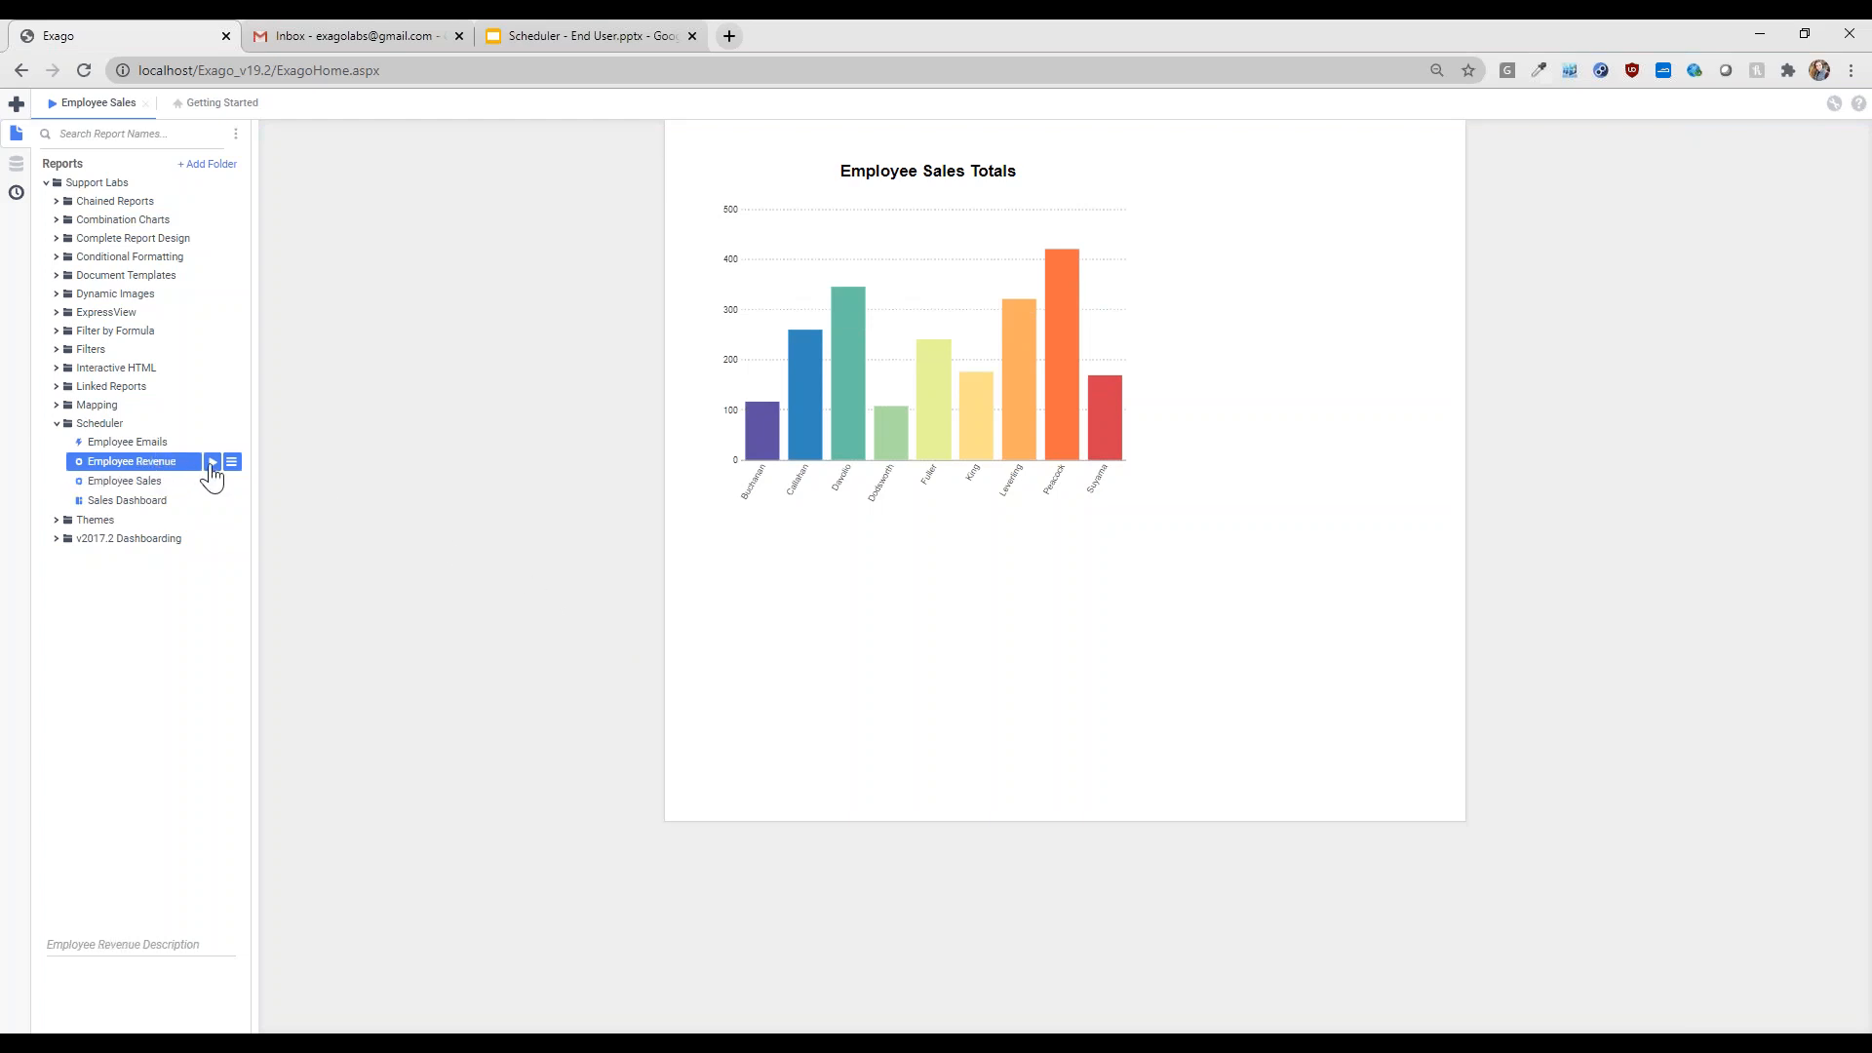
click(212, 461)
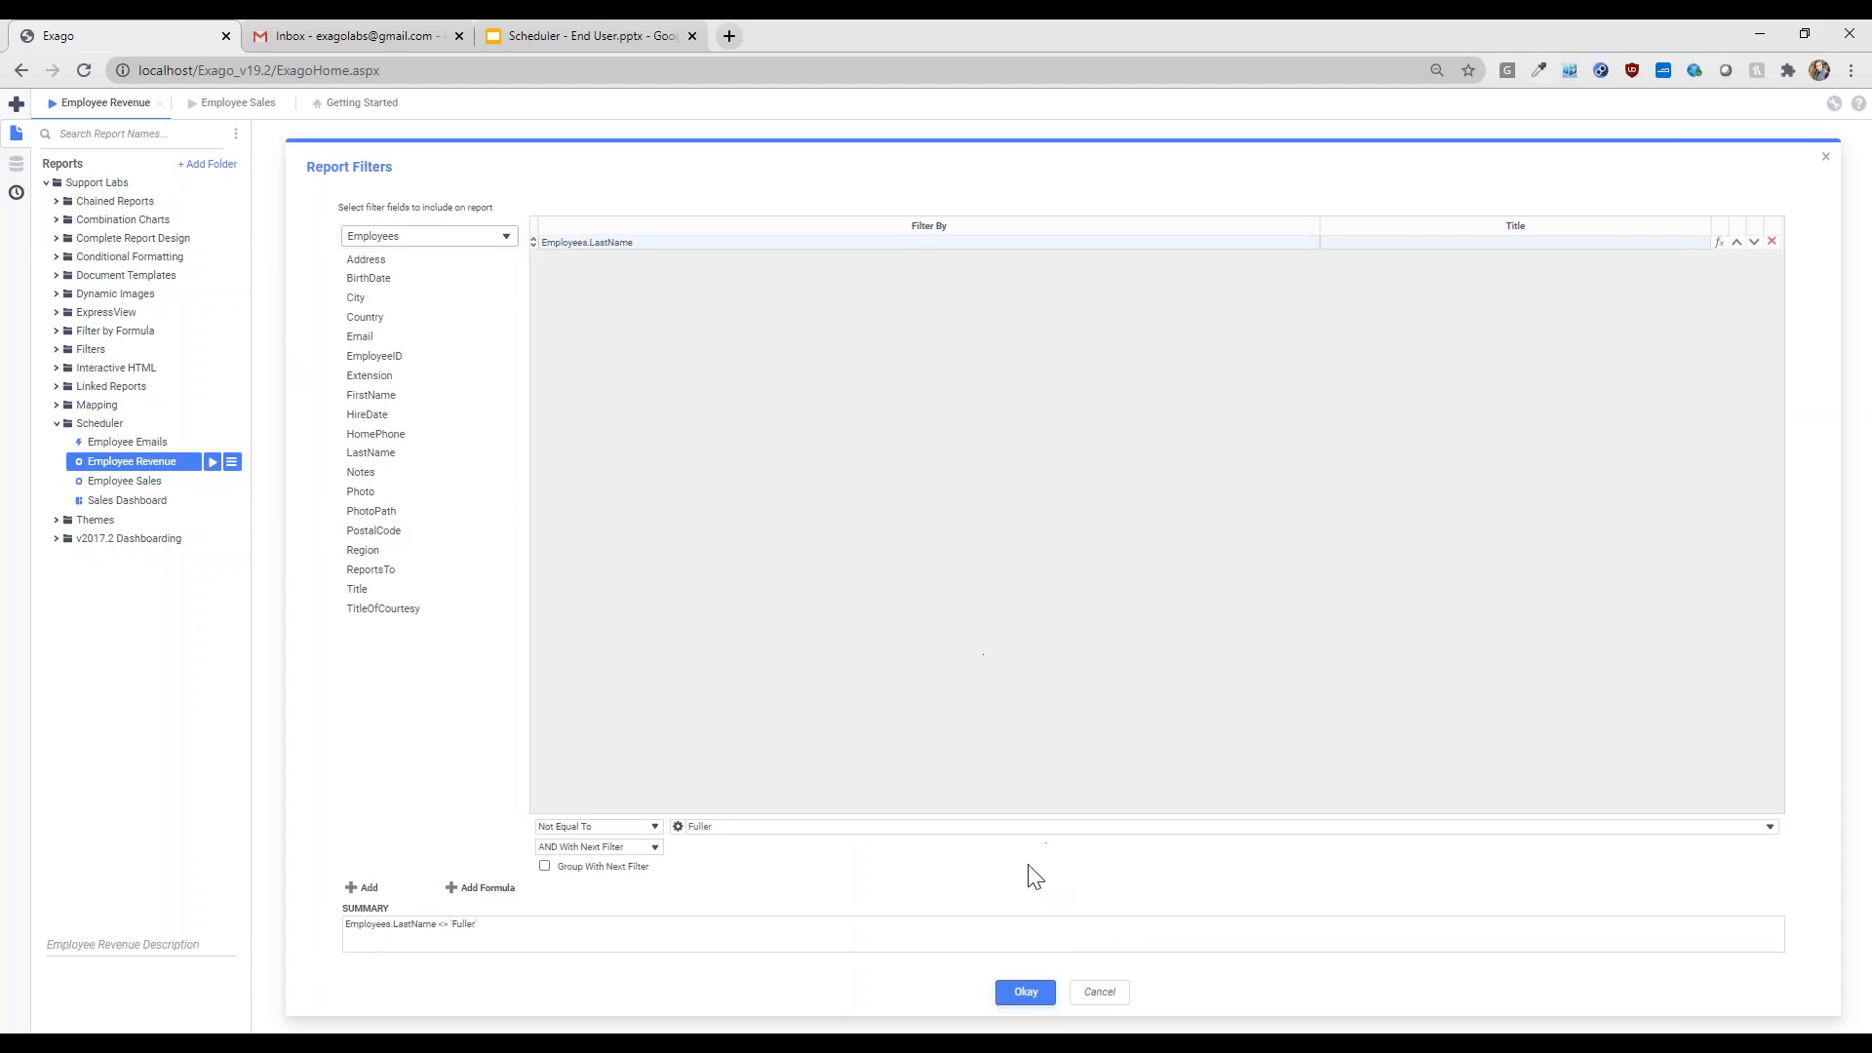
click(1026, 991)
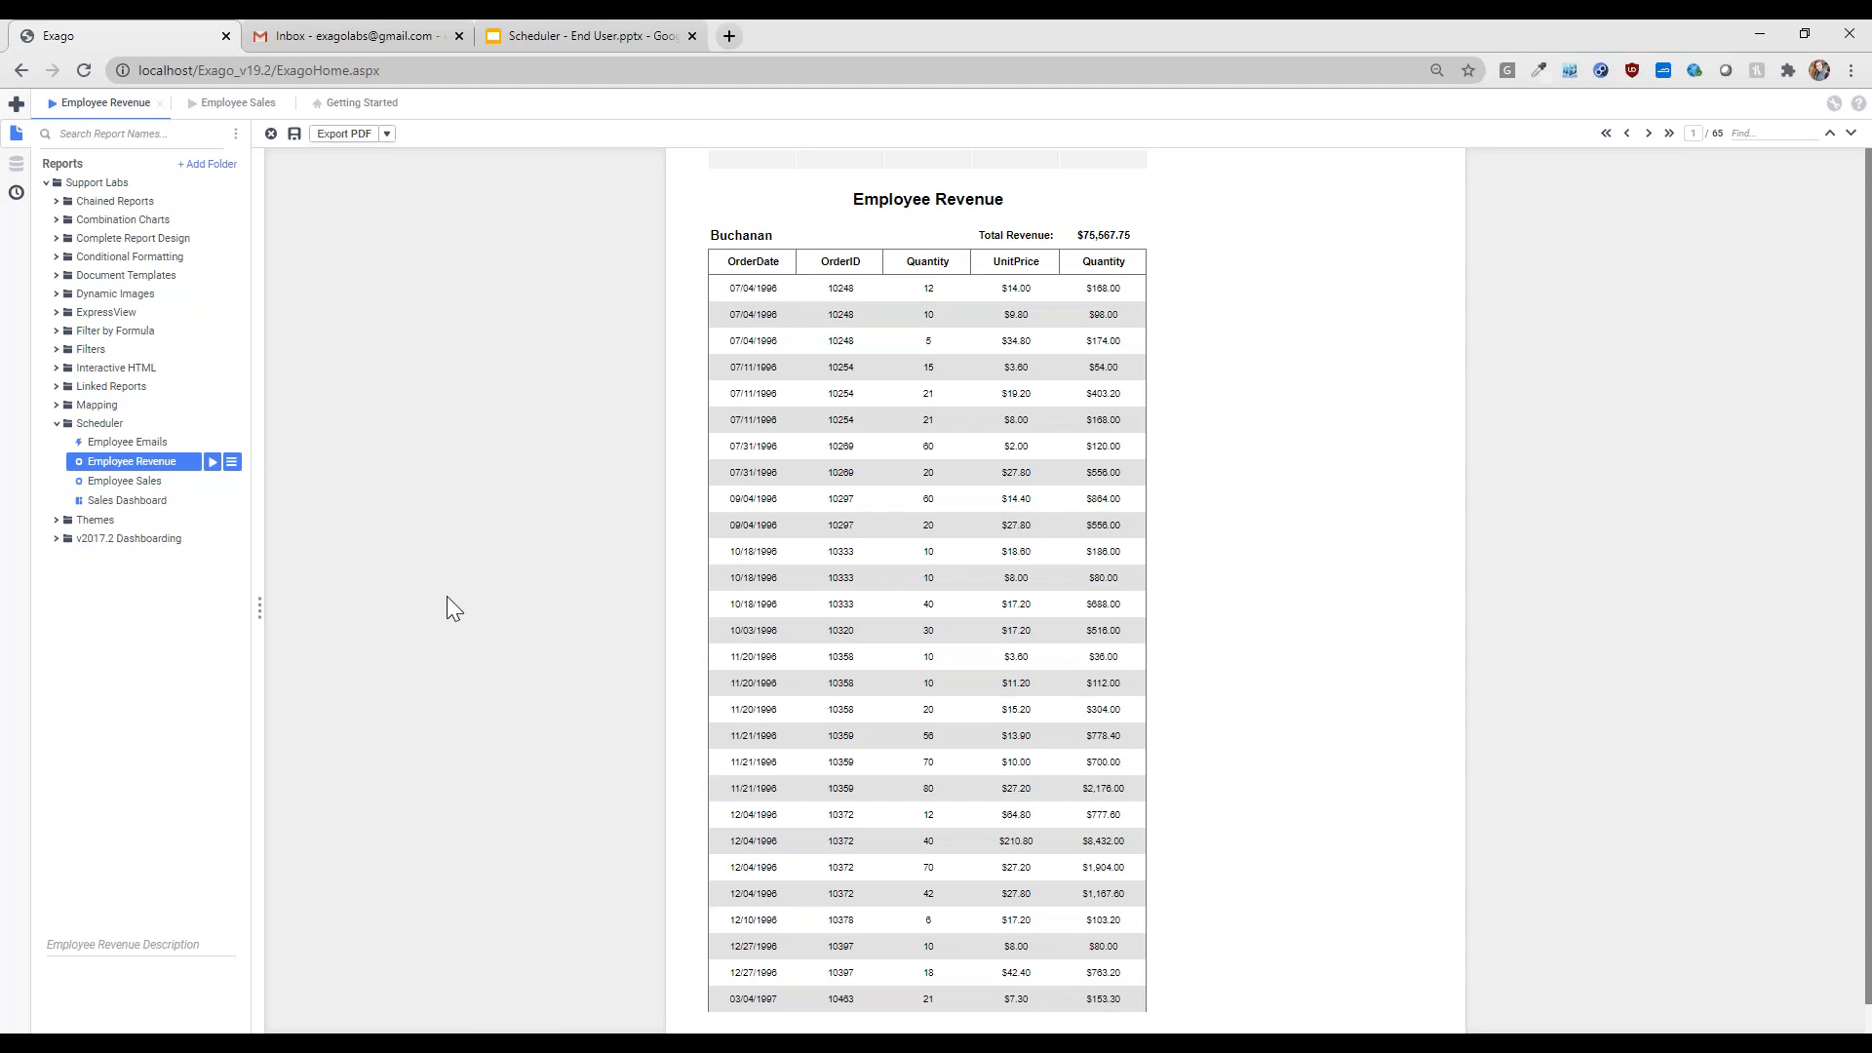
- Email the Employee Sales report as a PDF to the confirmed recipient address and dismiss the notice
click(195, 481)
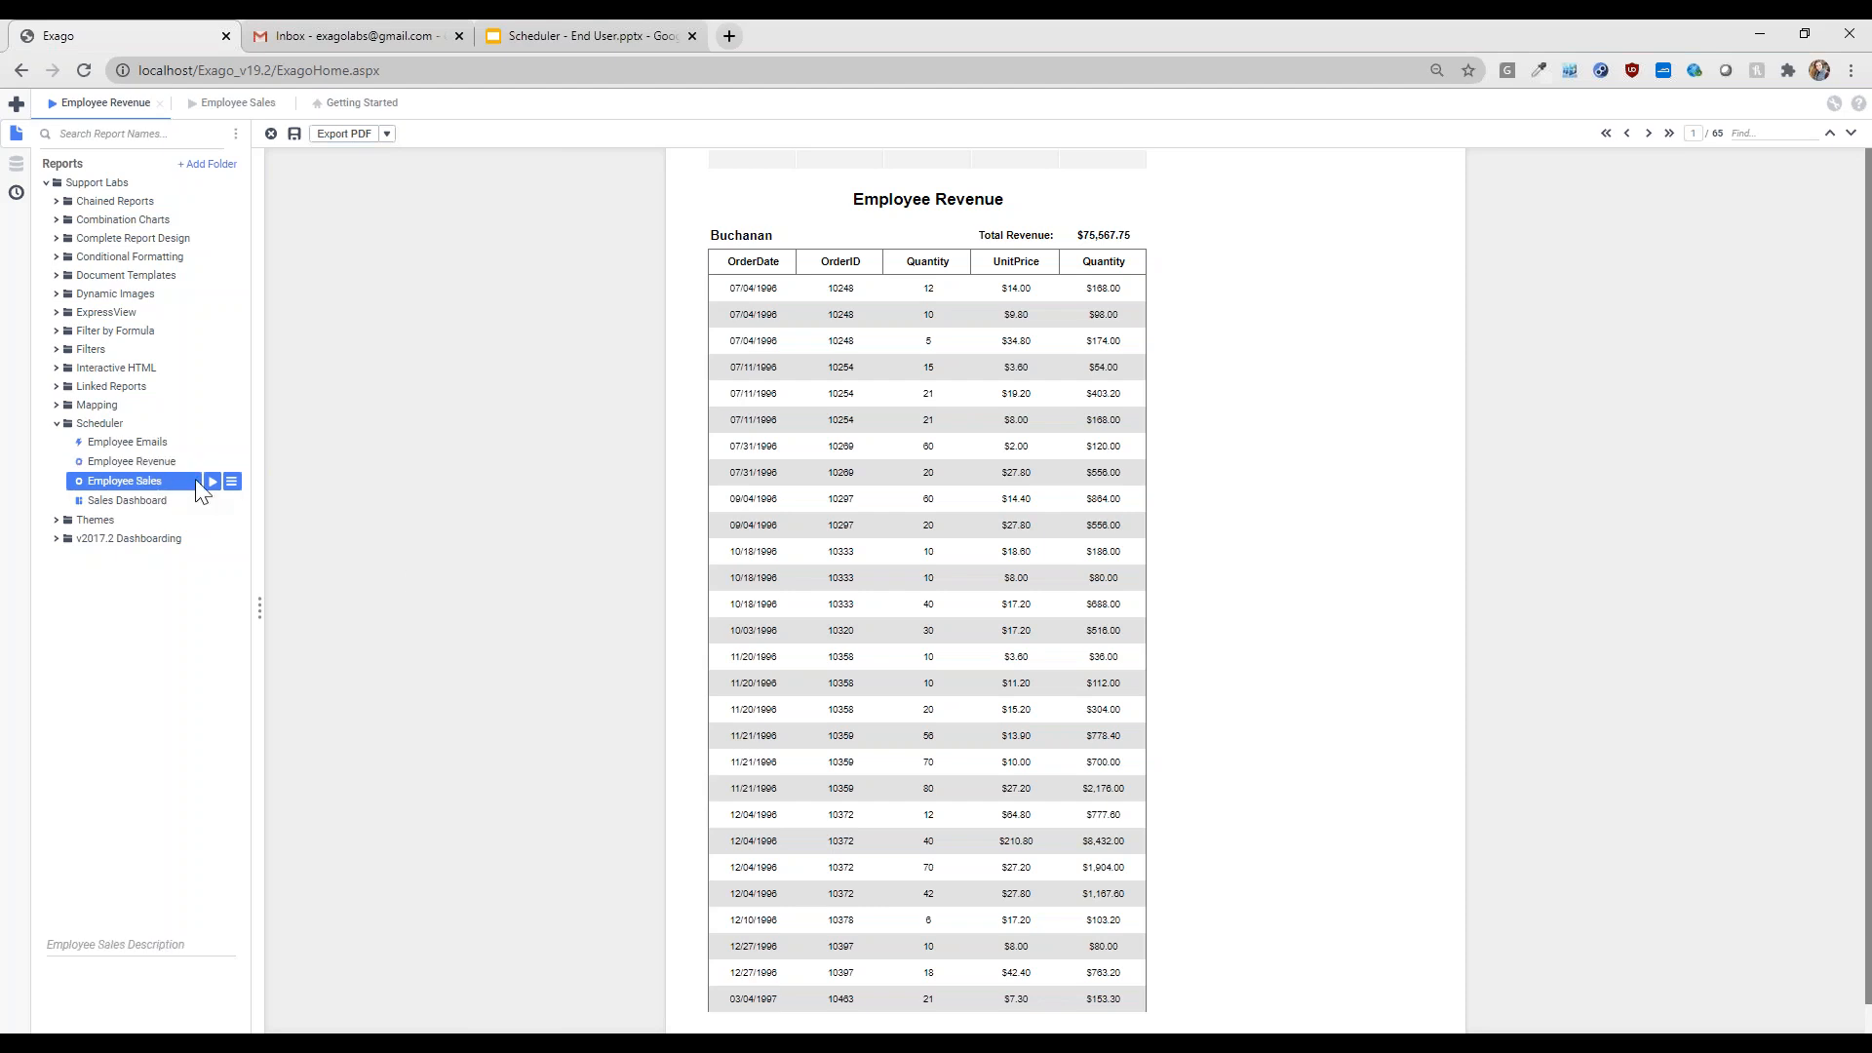
click(231, 482)
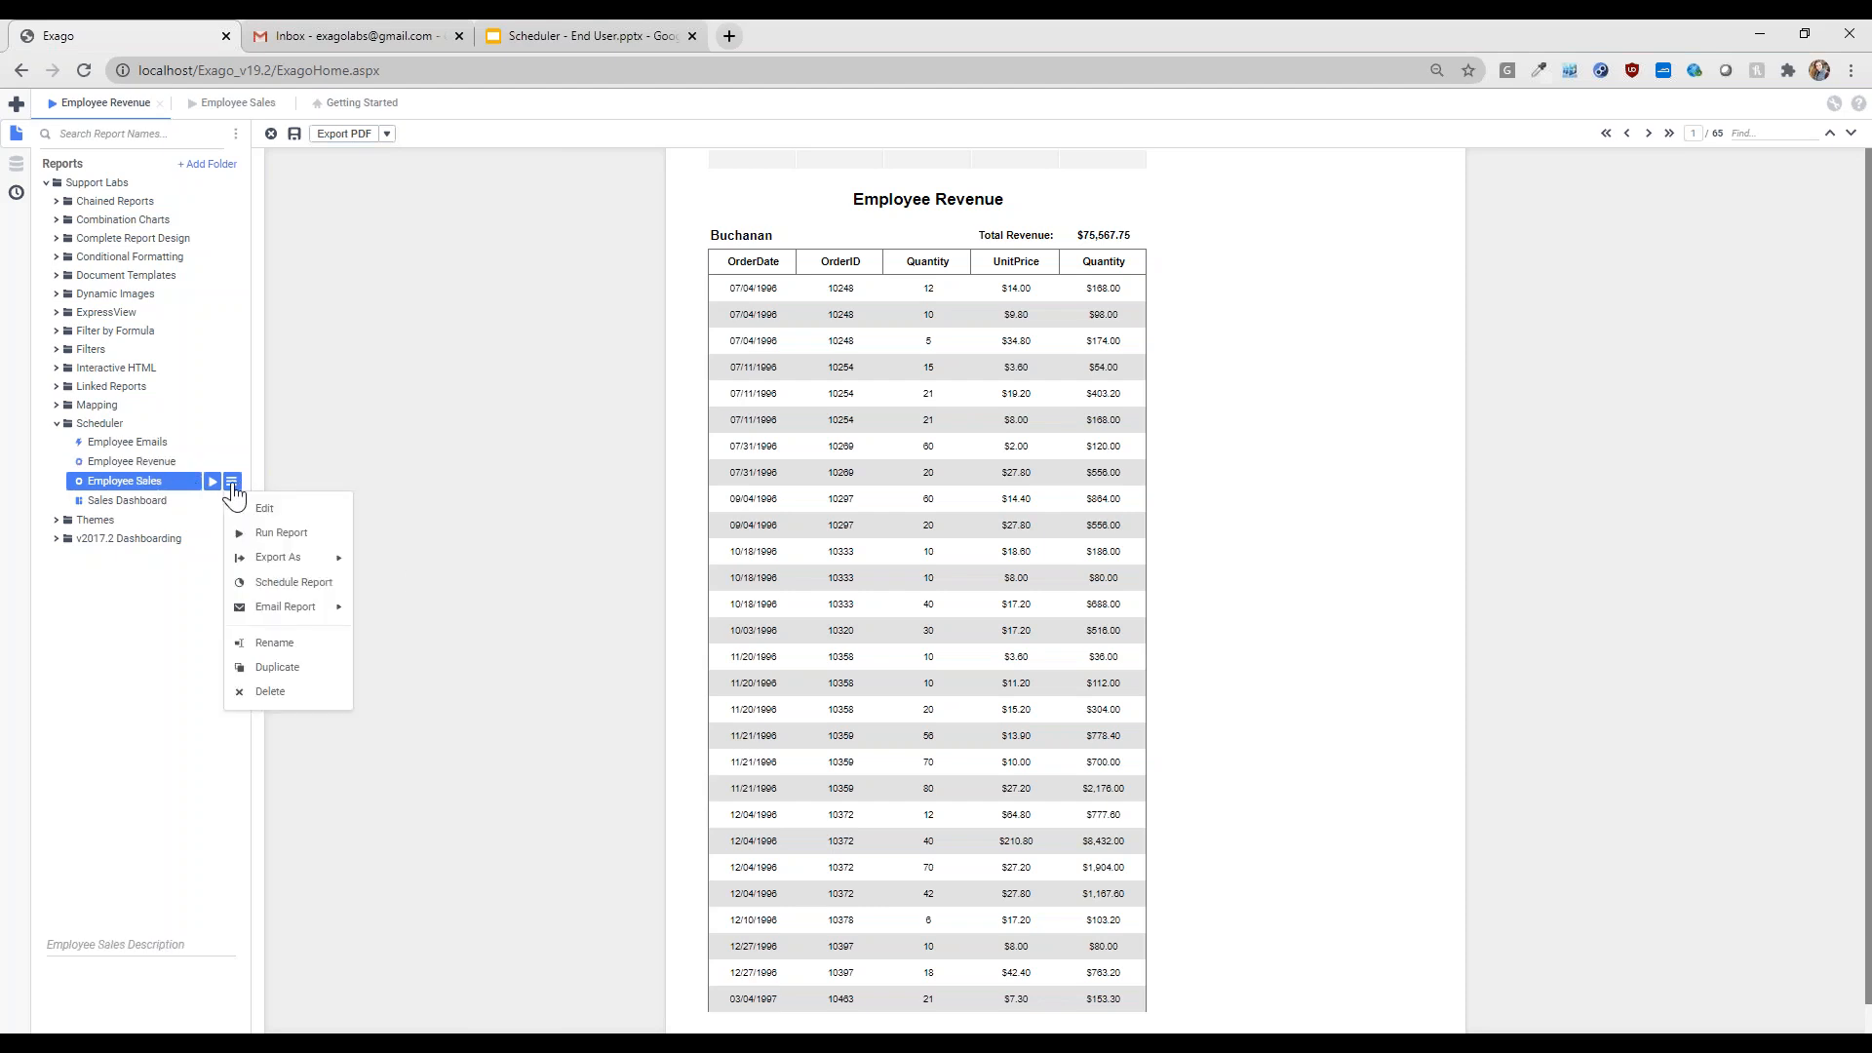
mouse_move(295, 618)
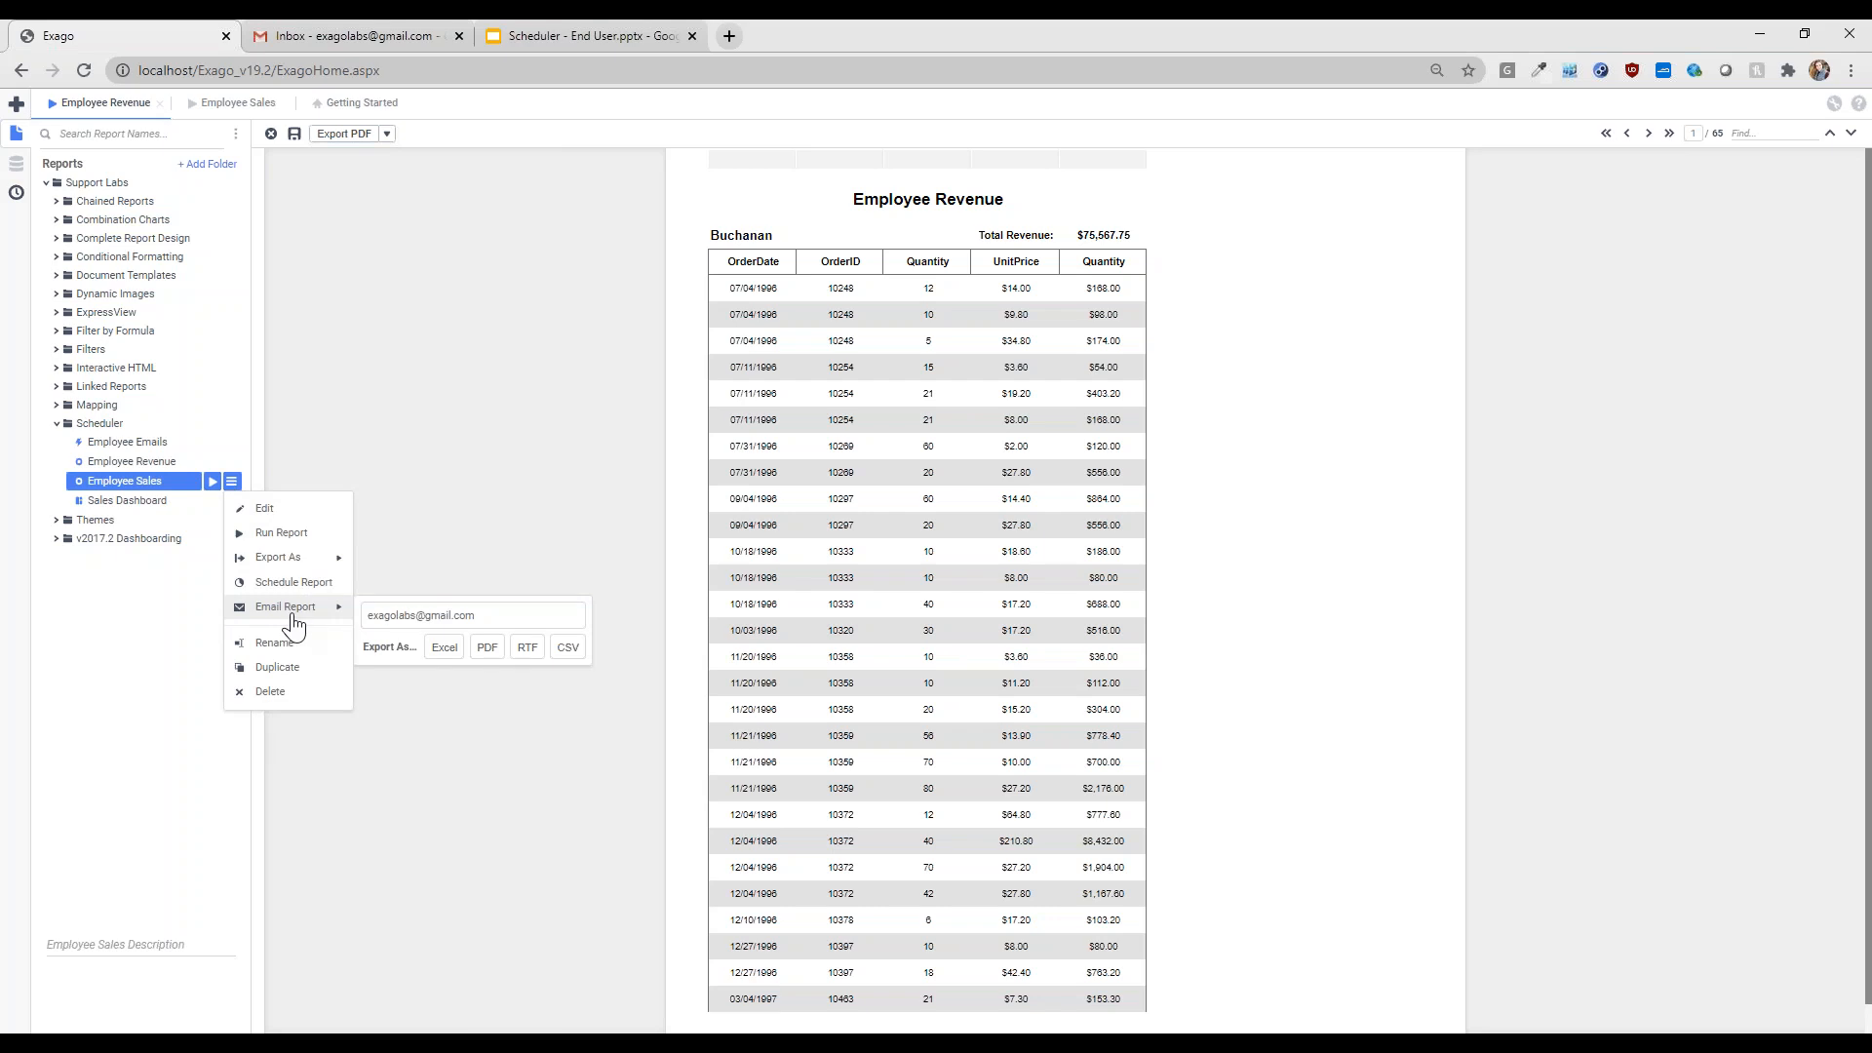
click(502, 614)
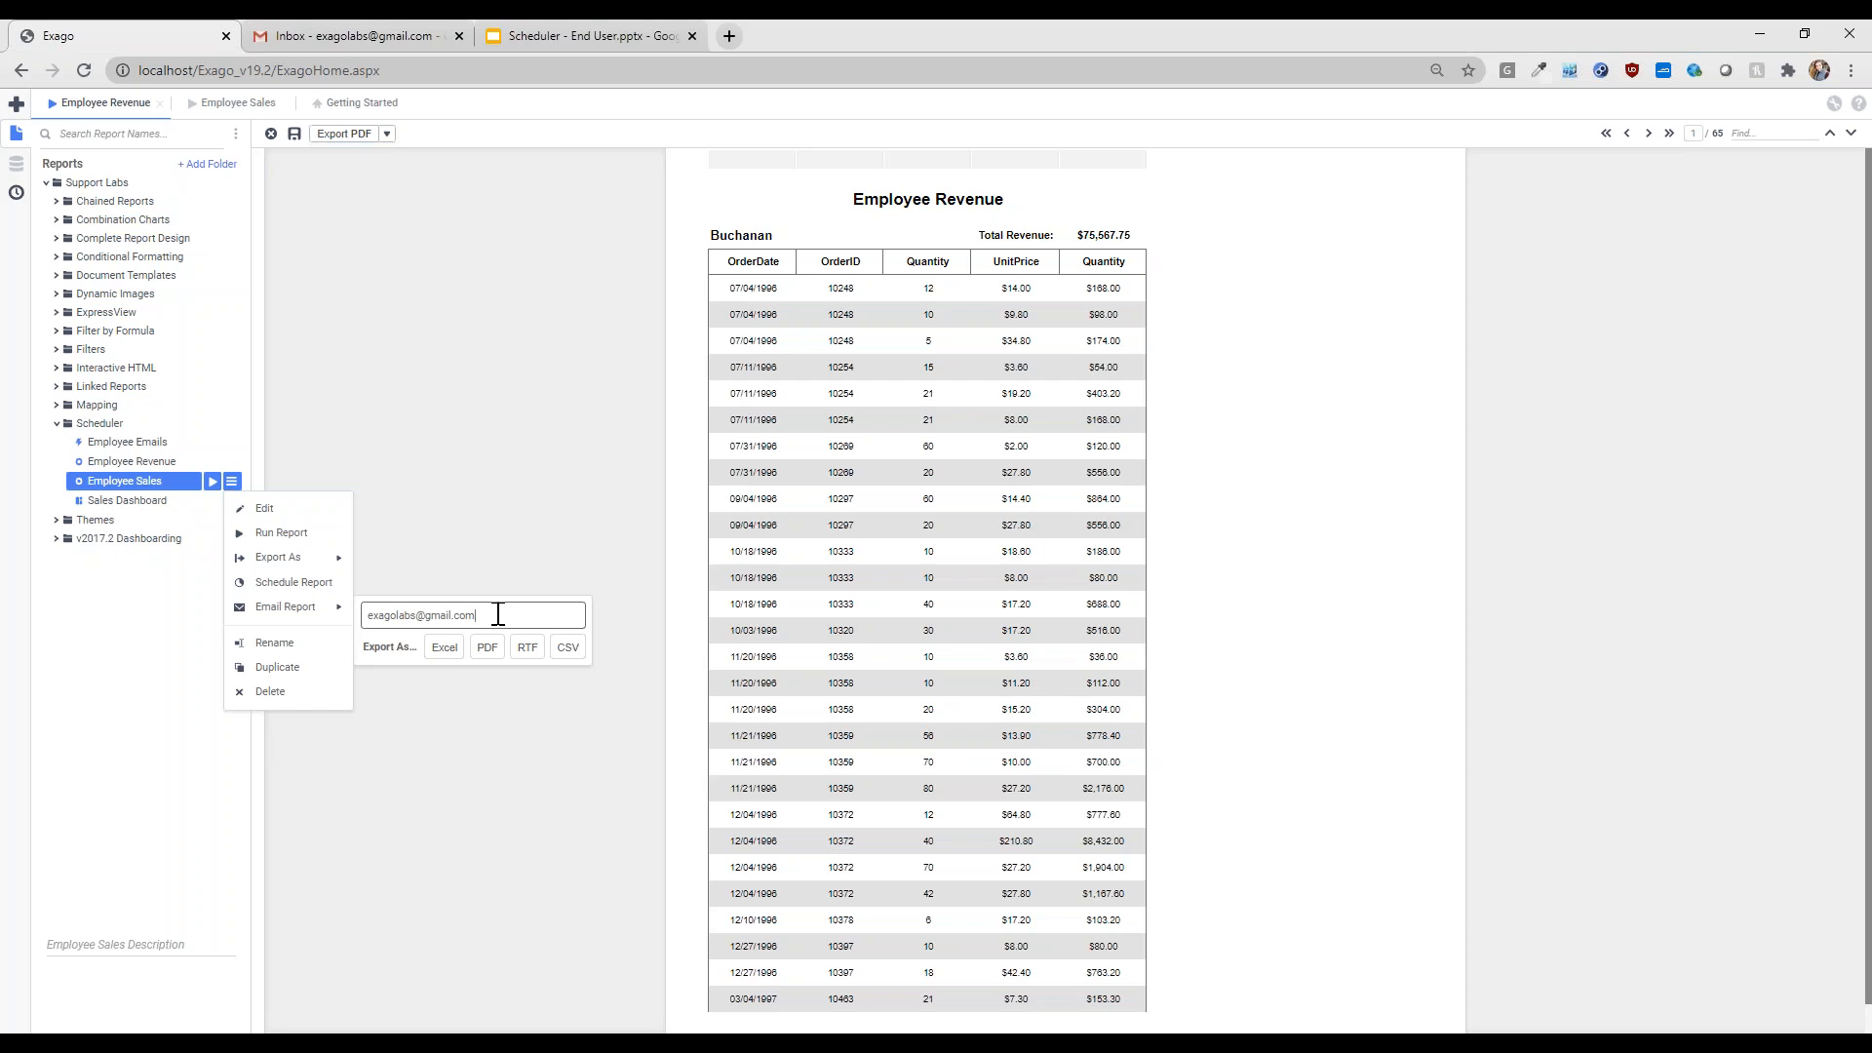
click(490, 650)
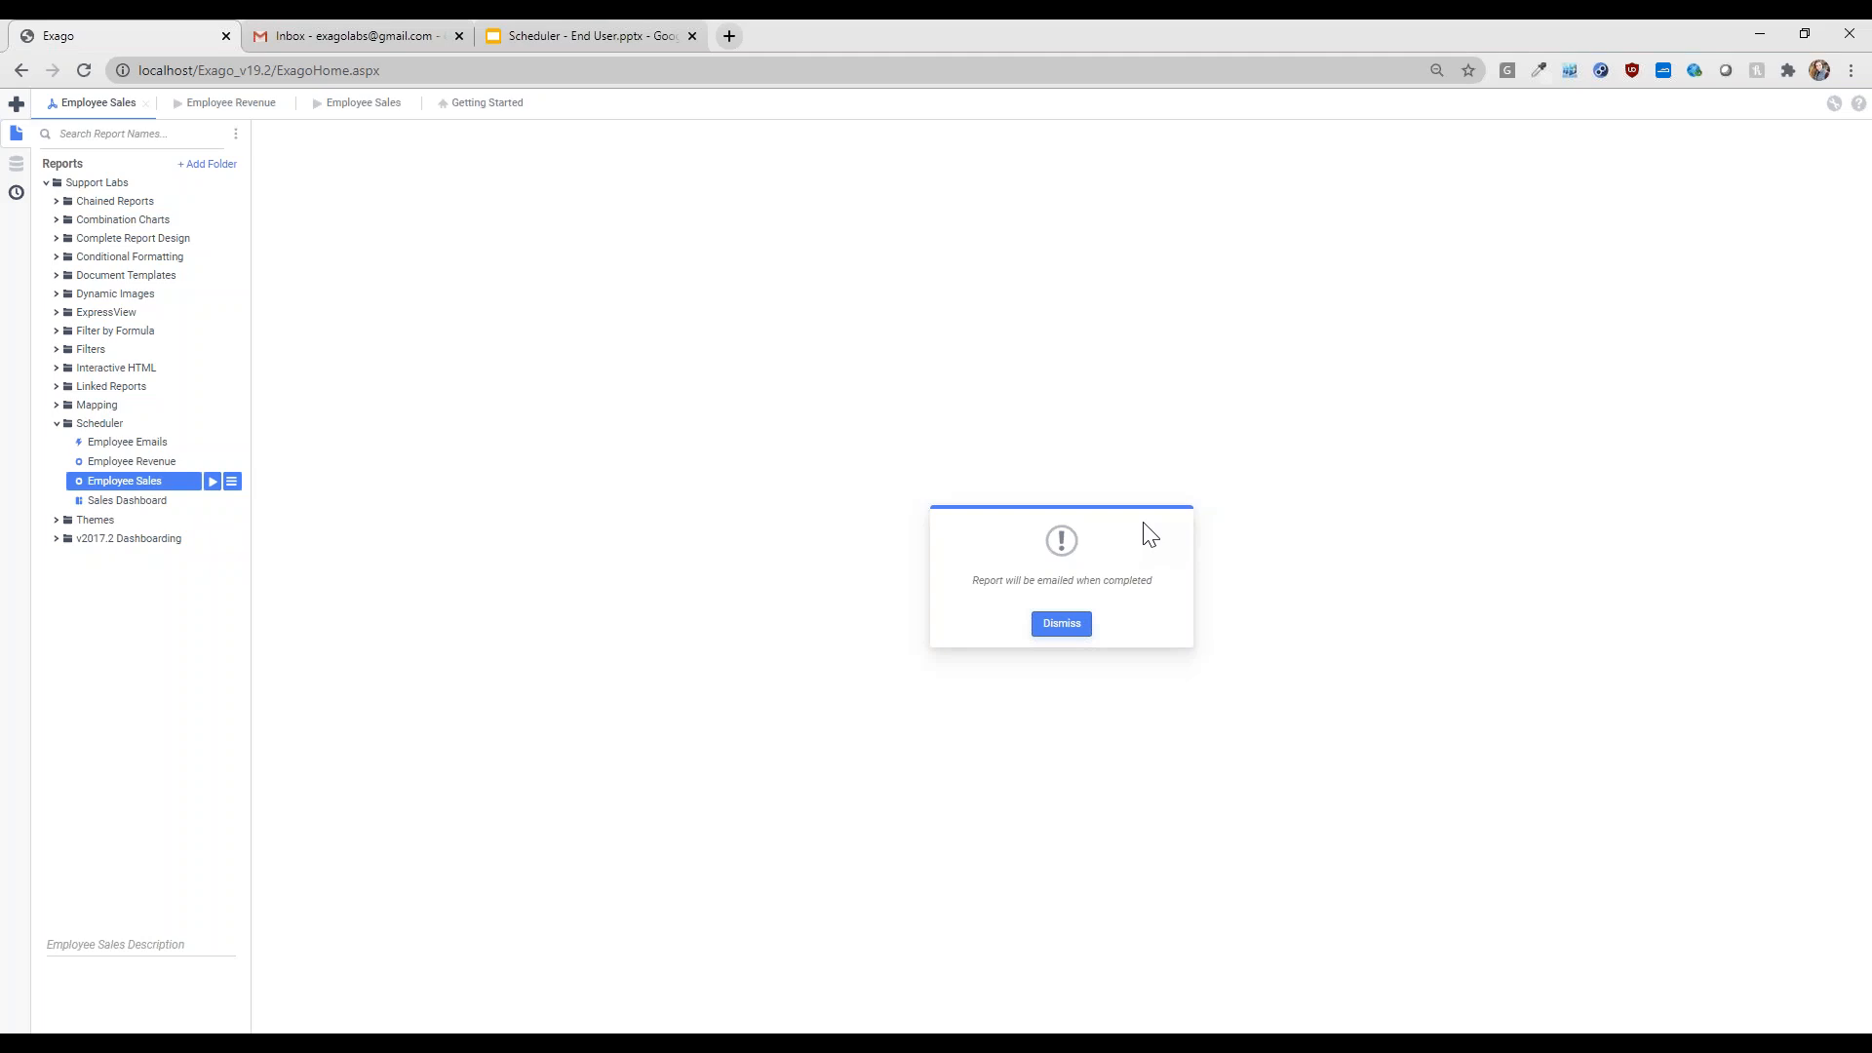
click(1061, 626)
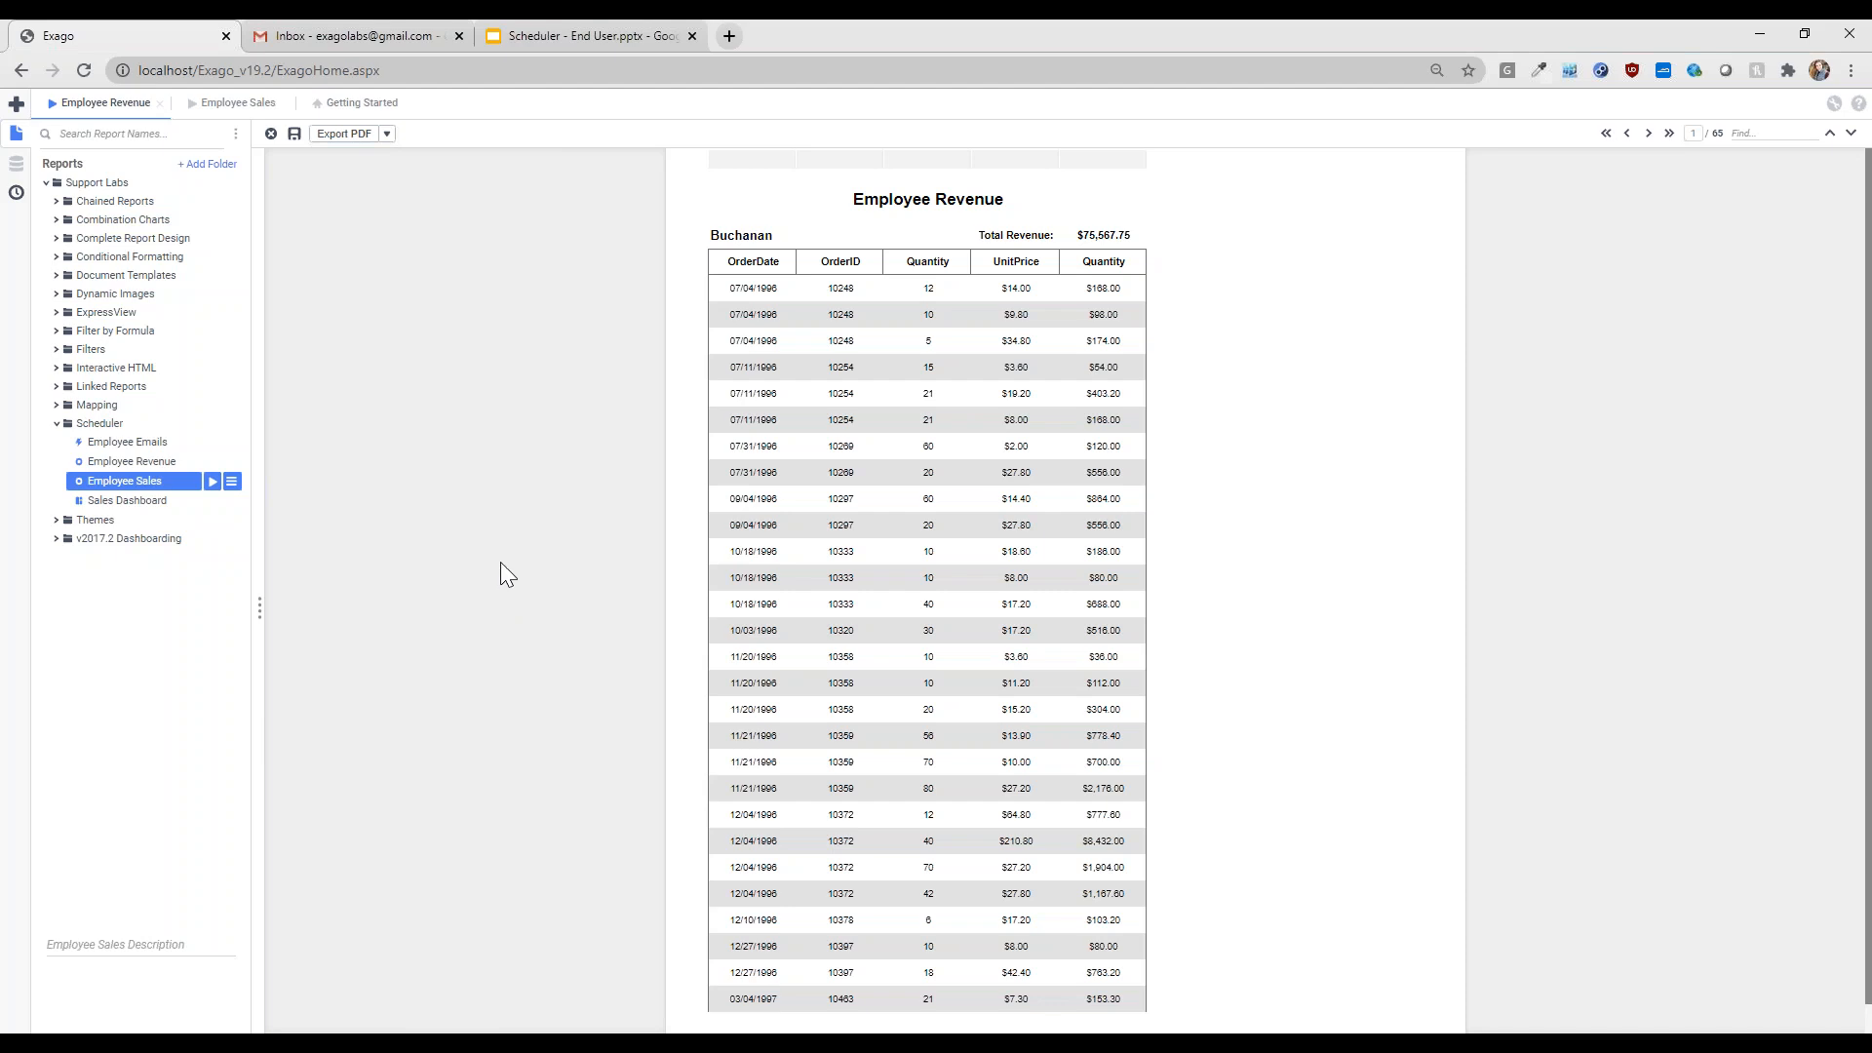
click(139, 502)
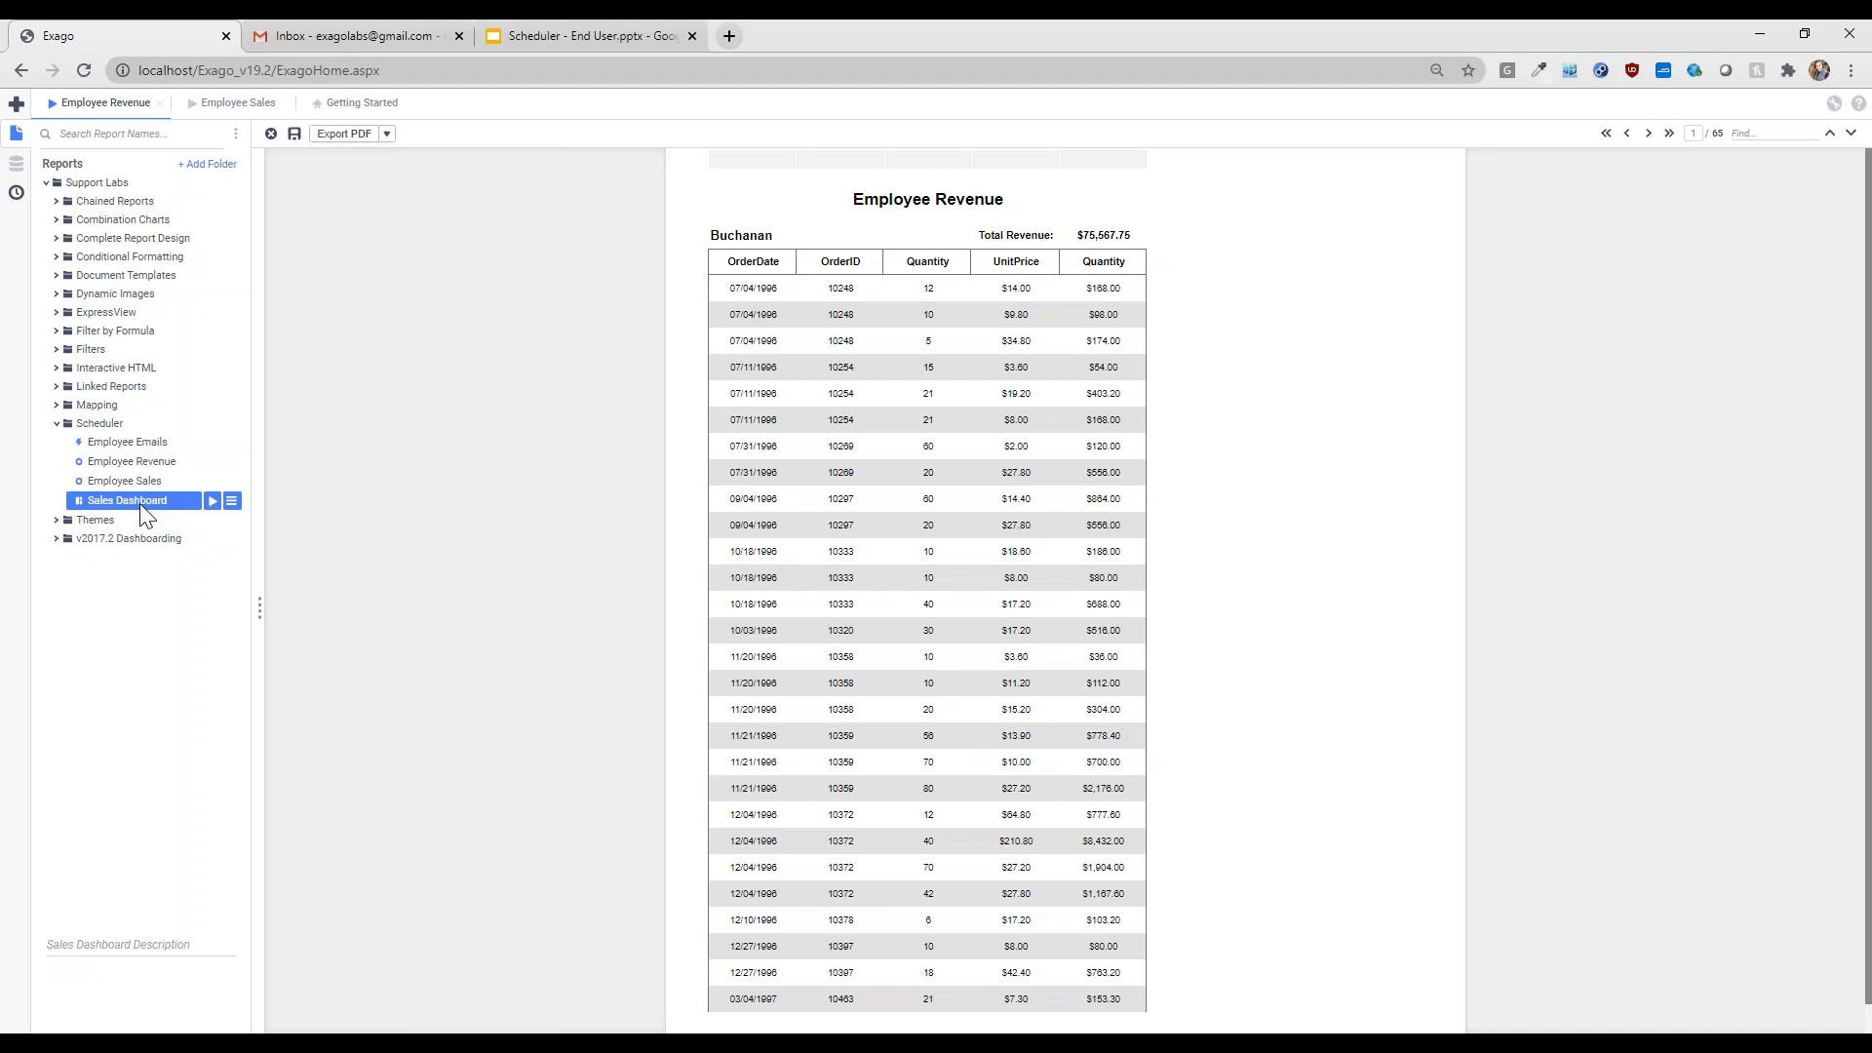
- Run the Sales Dashboard and launch the Schedule Report wizard for it
click(212, 501)
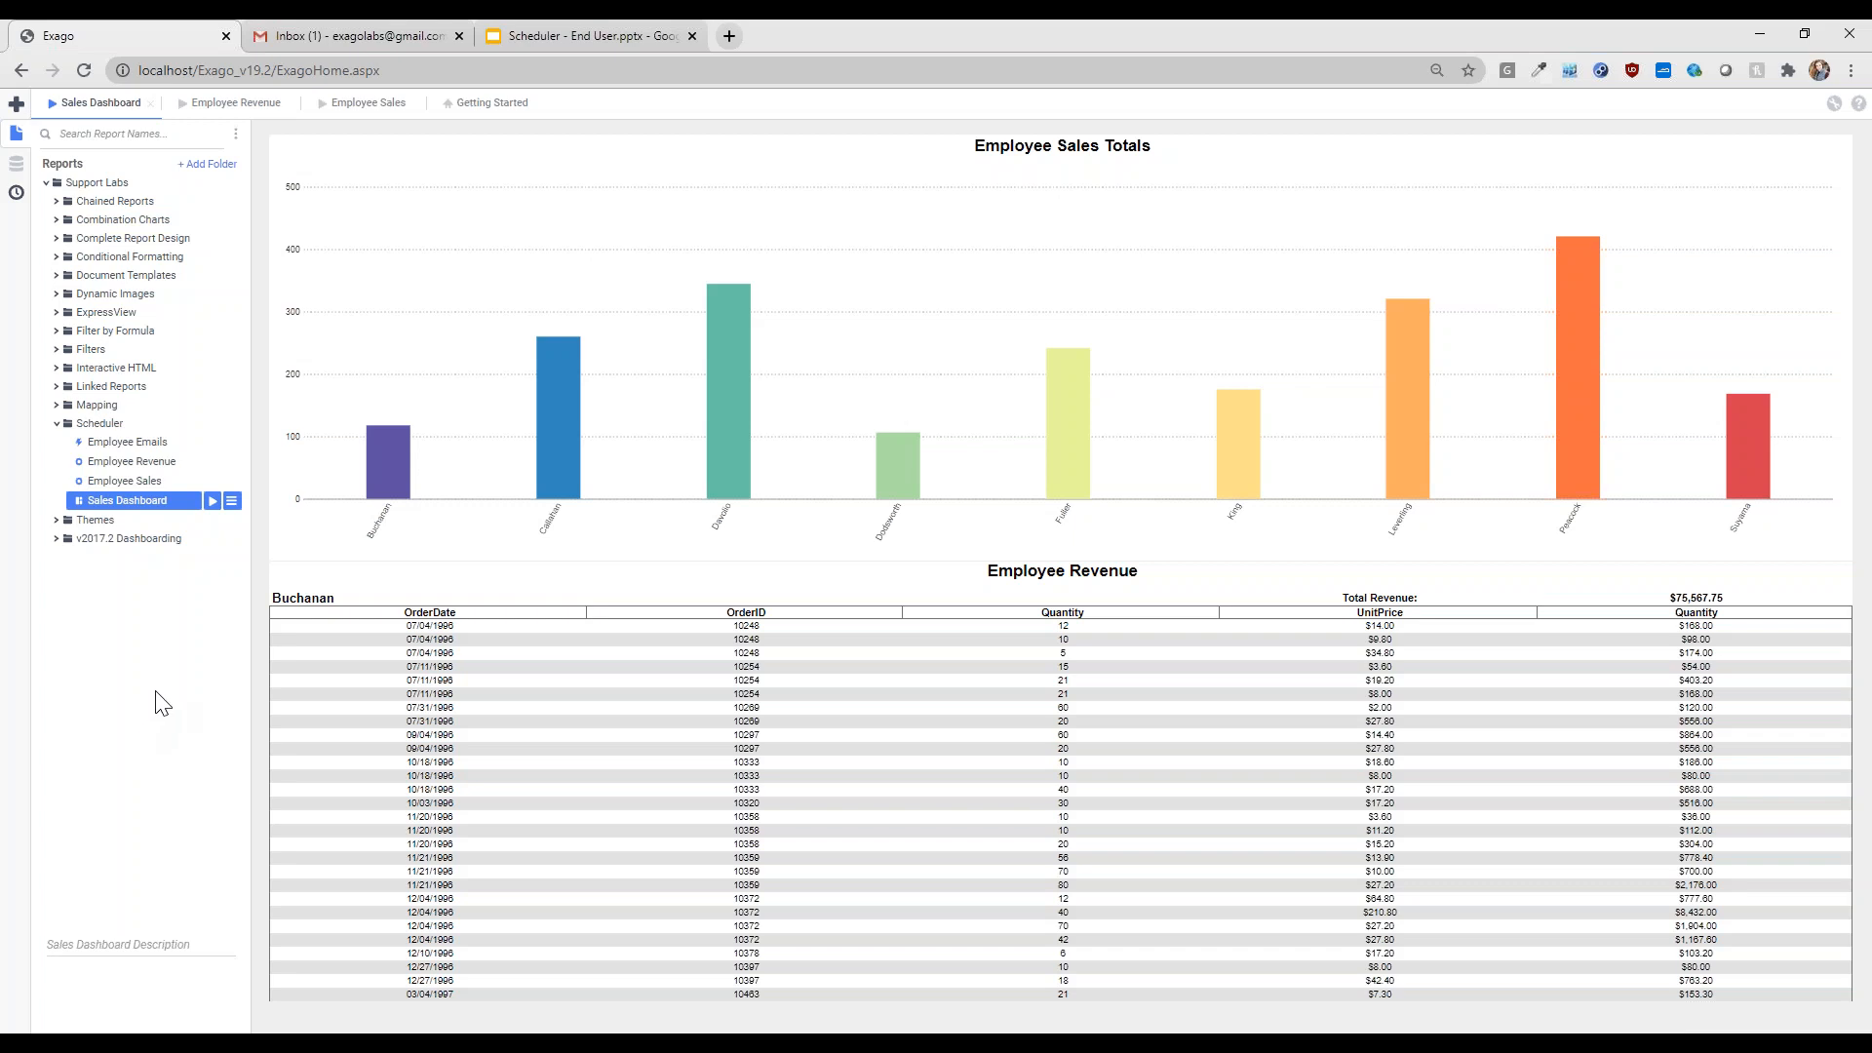
click(232, 502)
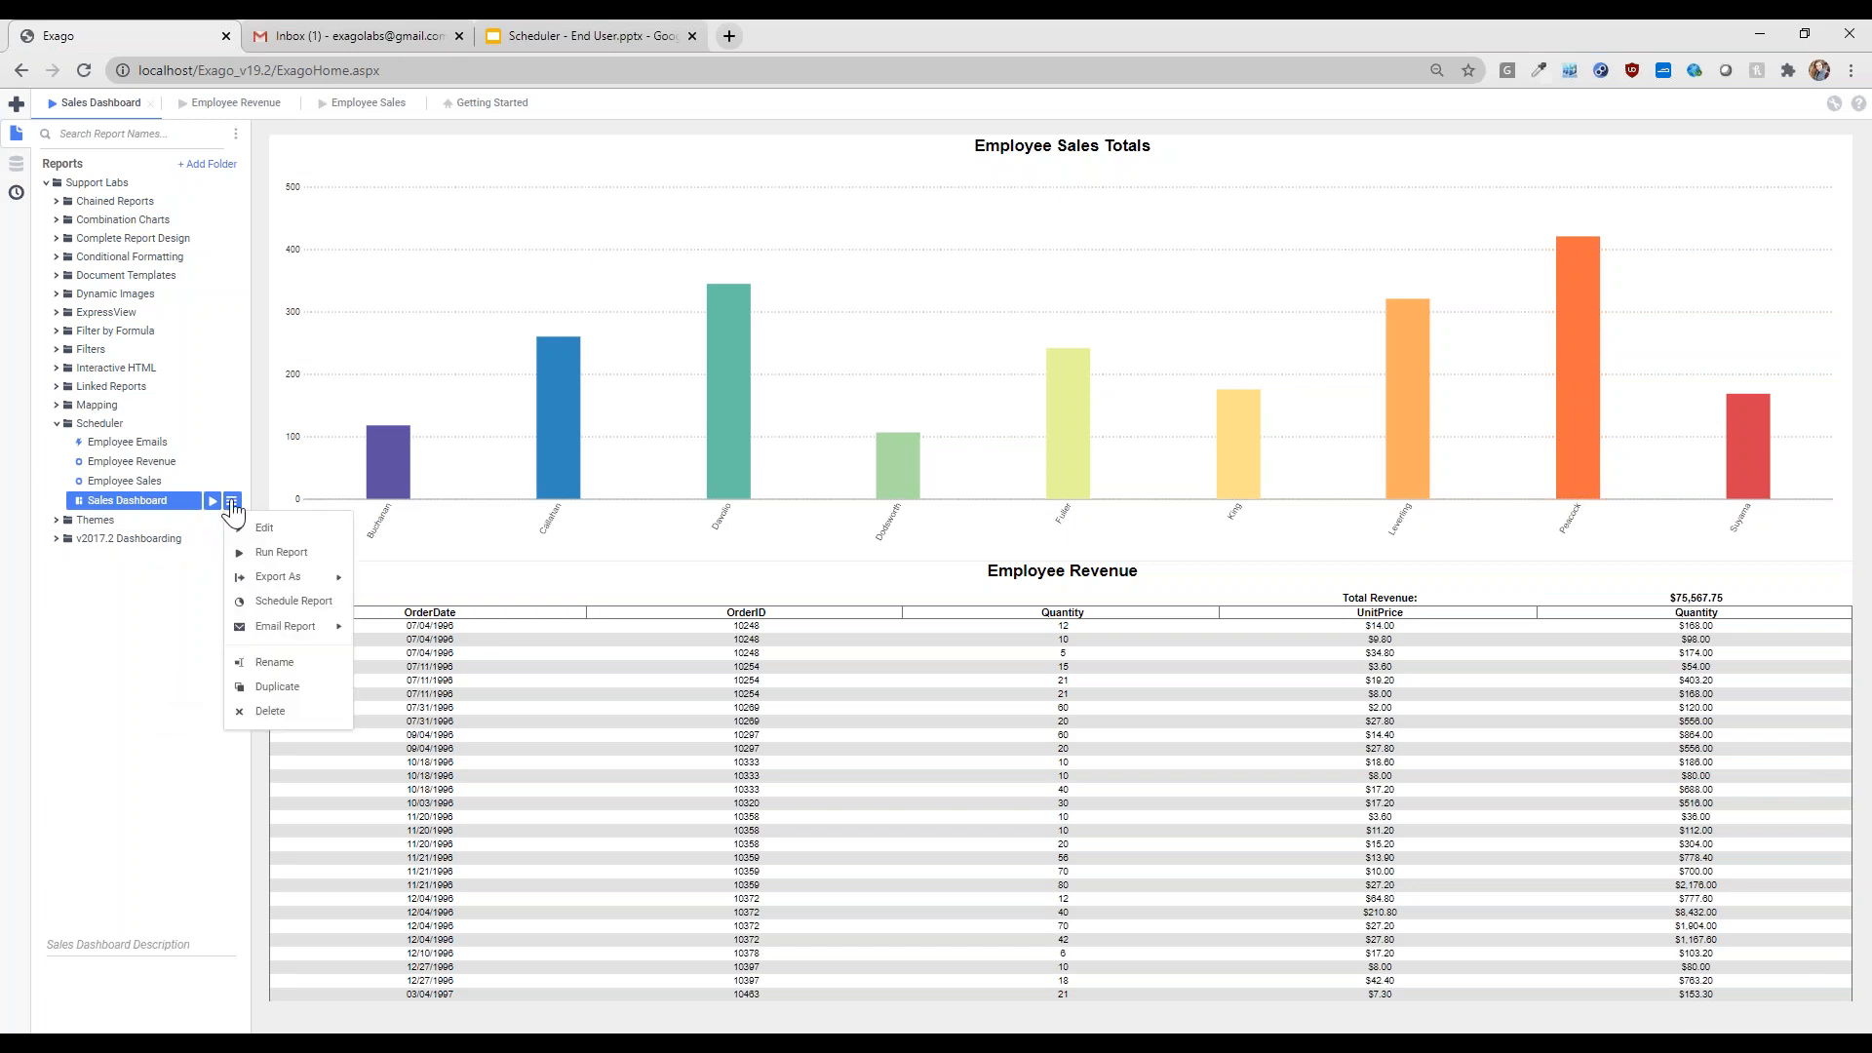
click(296, 603)
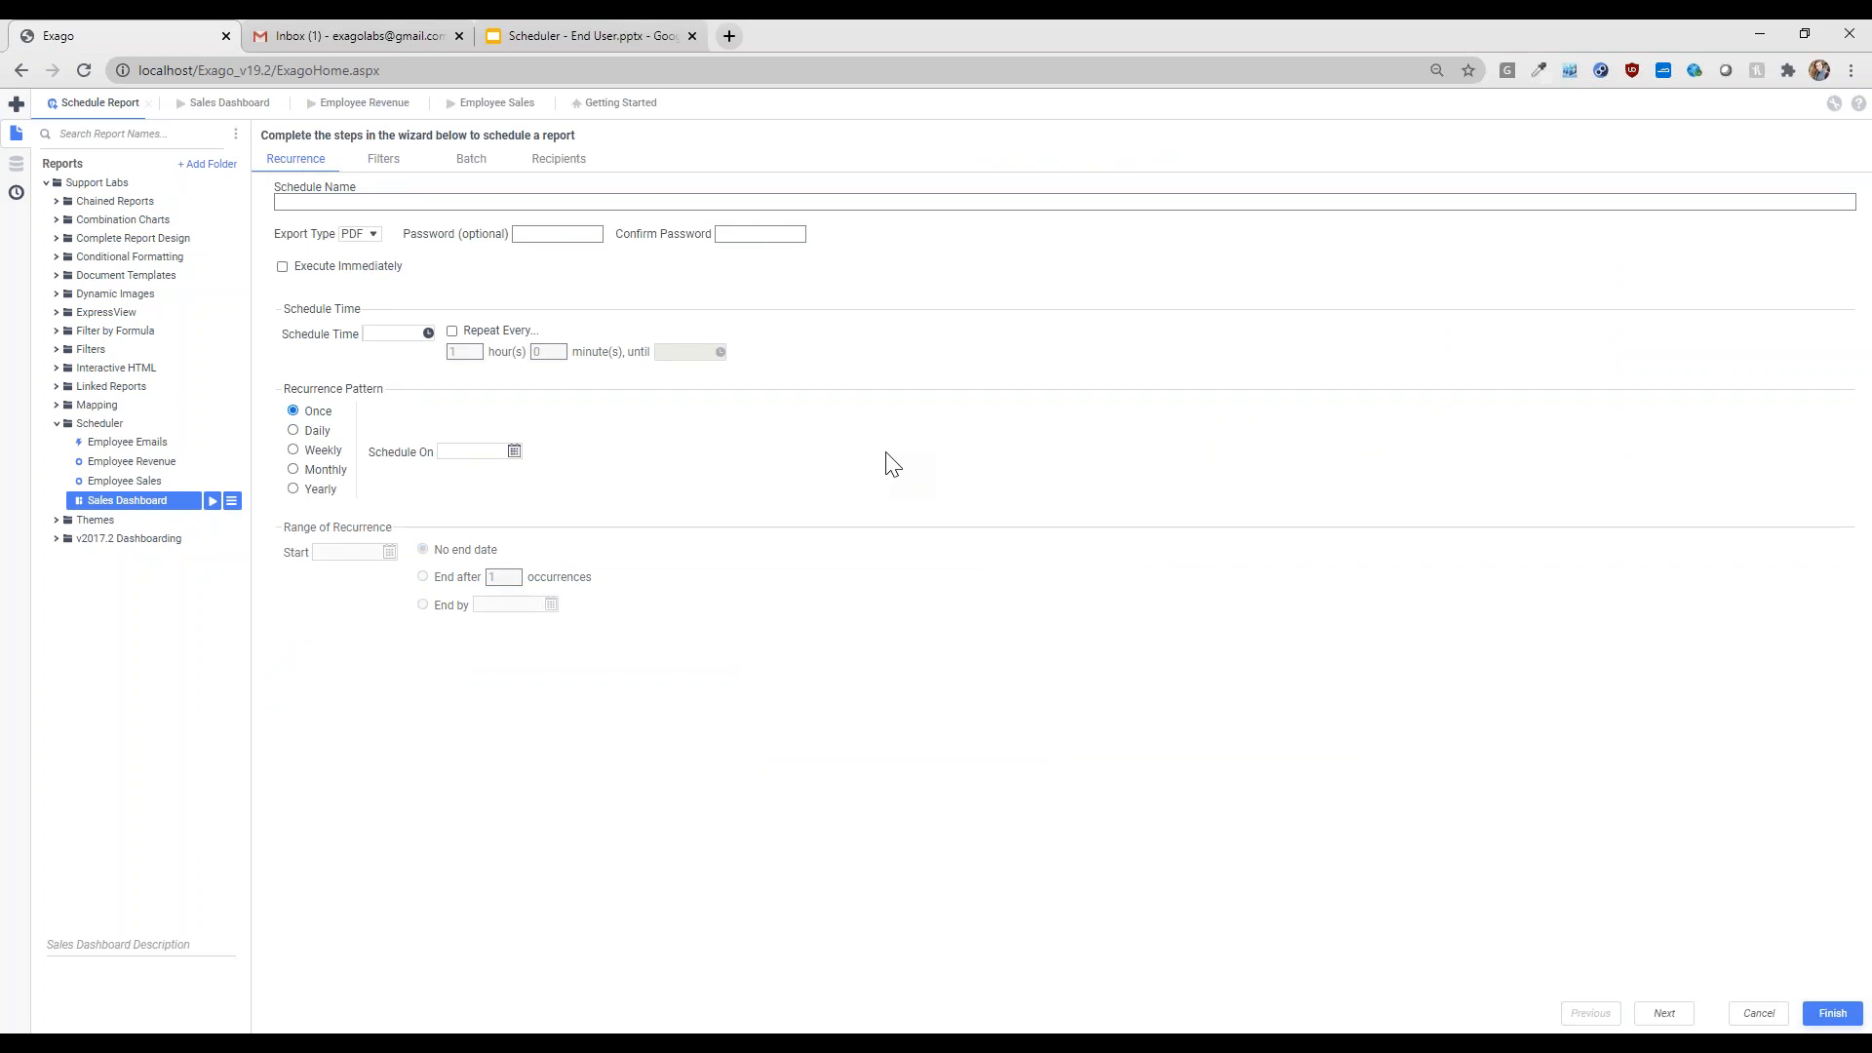
- Name the schedule 'Employee Sales Reports' and keep PDF as the export type
click(590, 201)
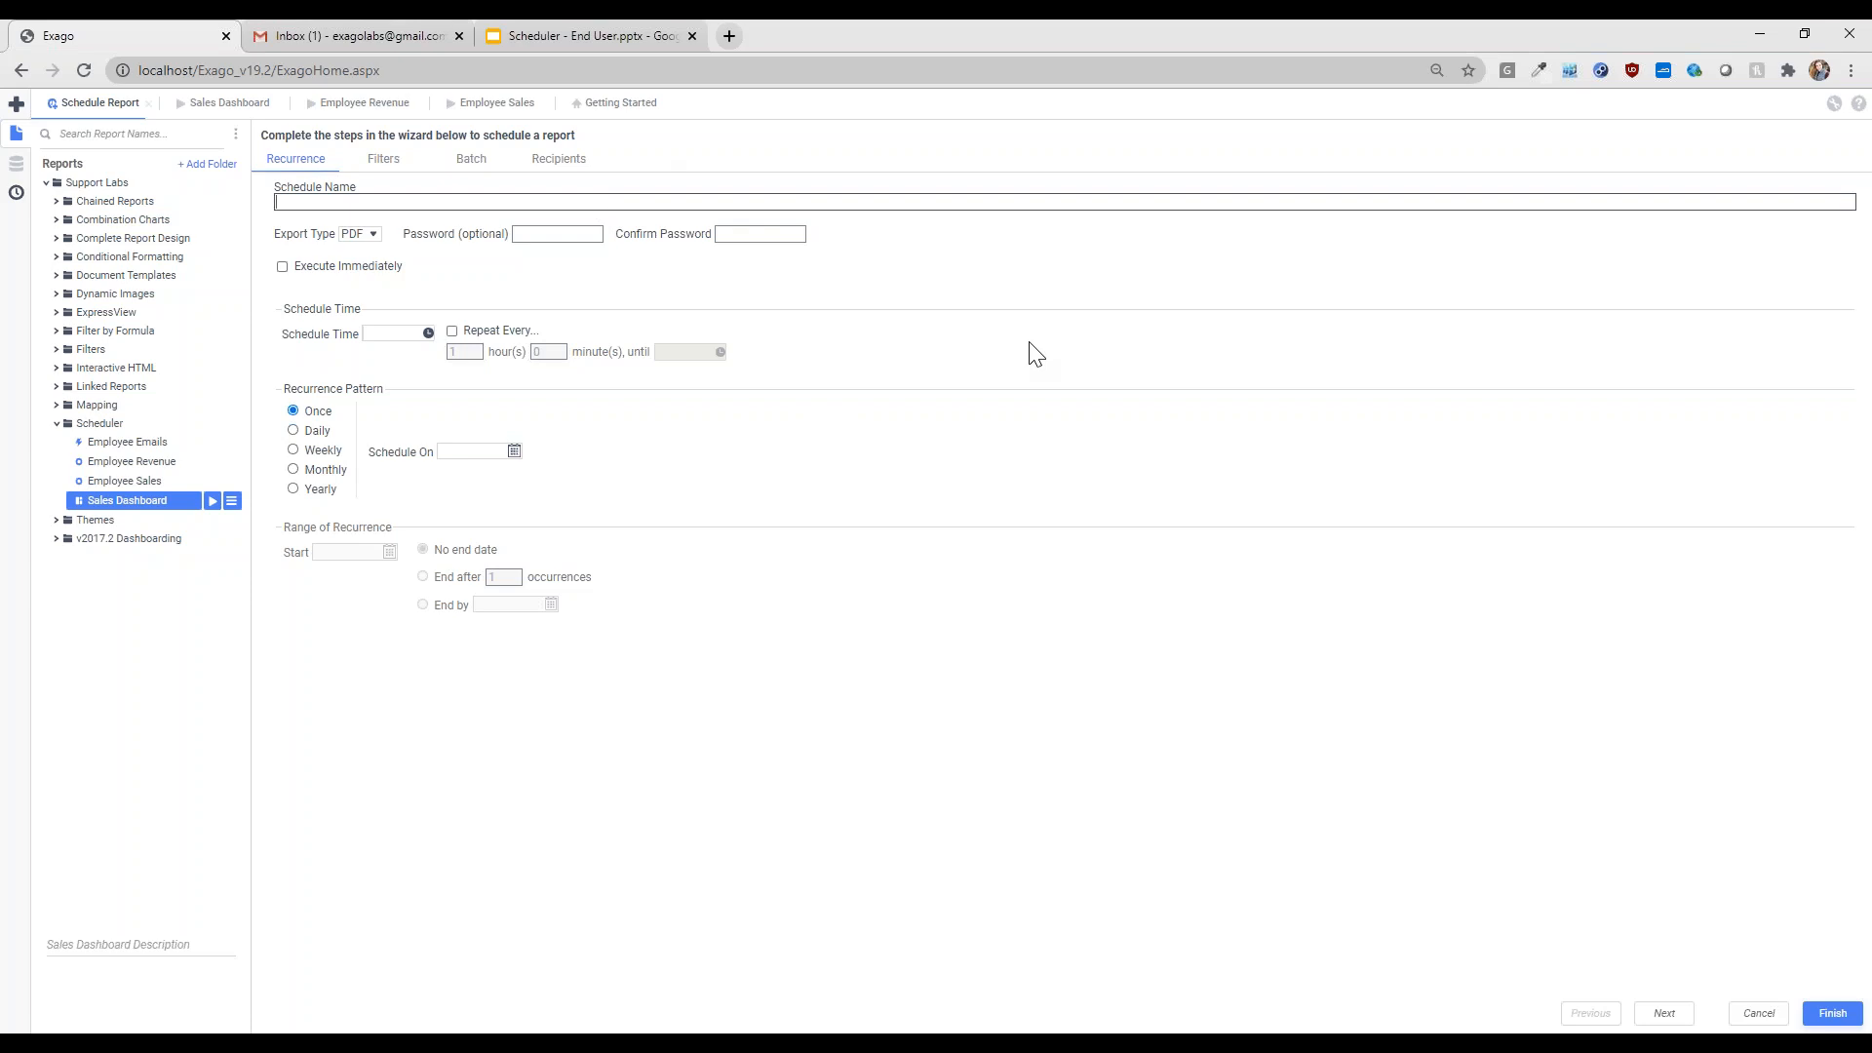
text(Employee Sales Reports)
click(373, 235)
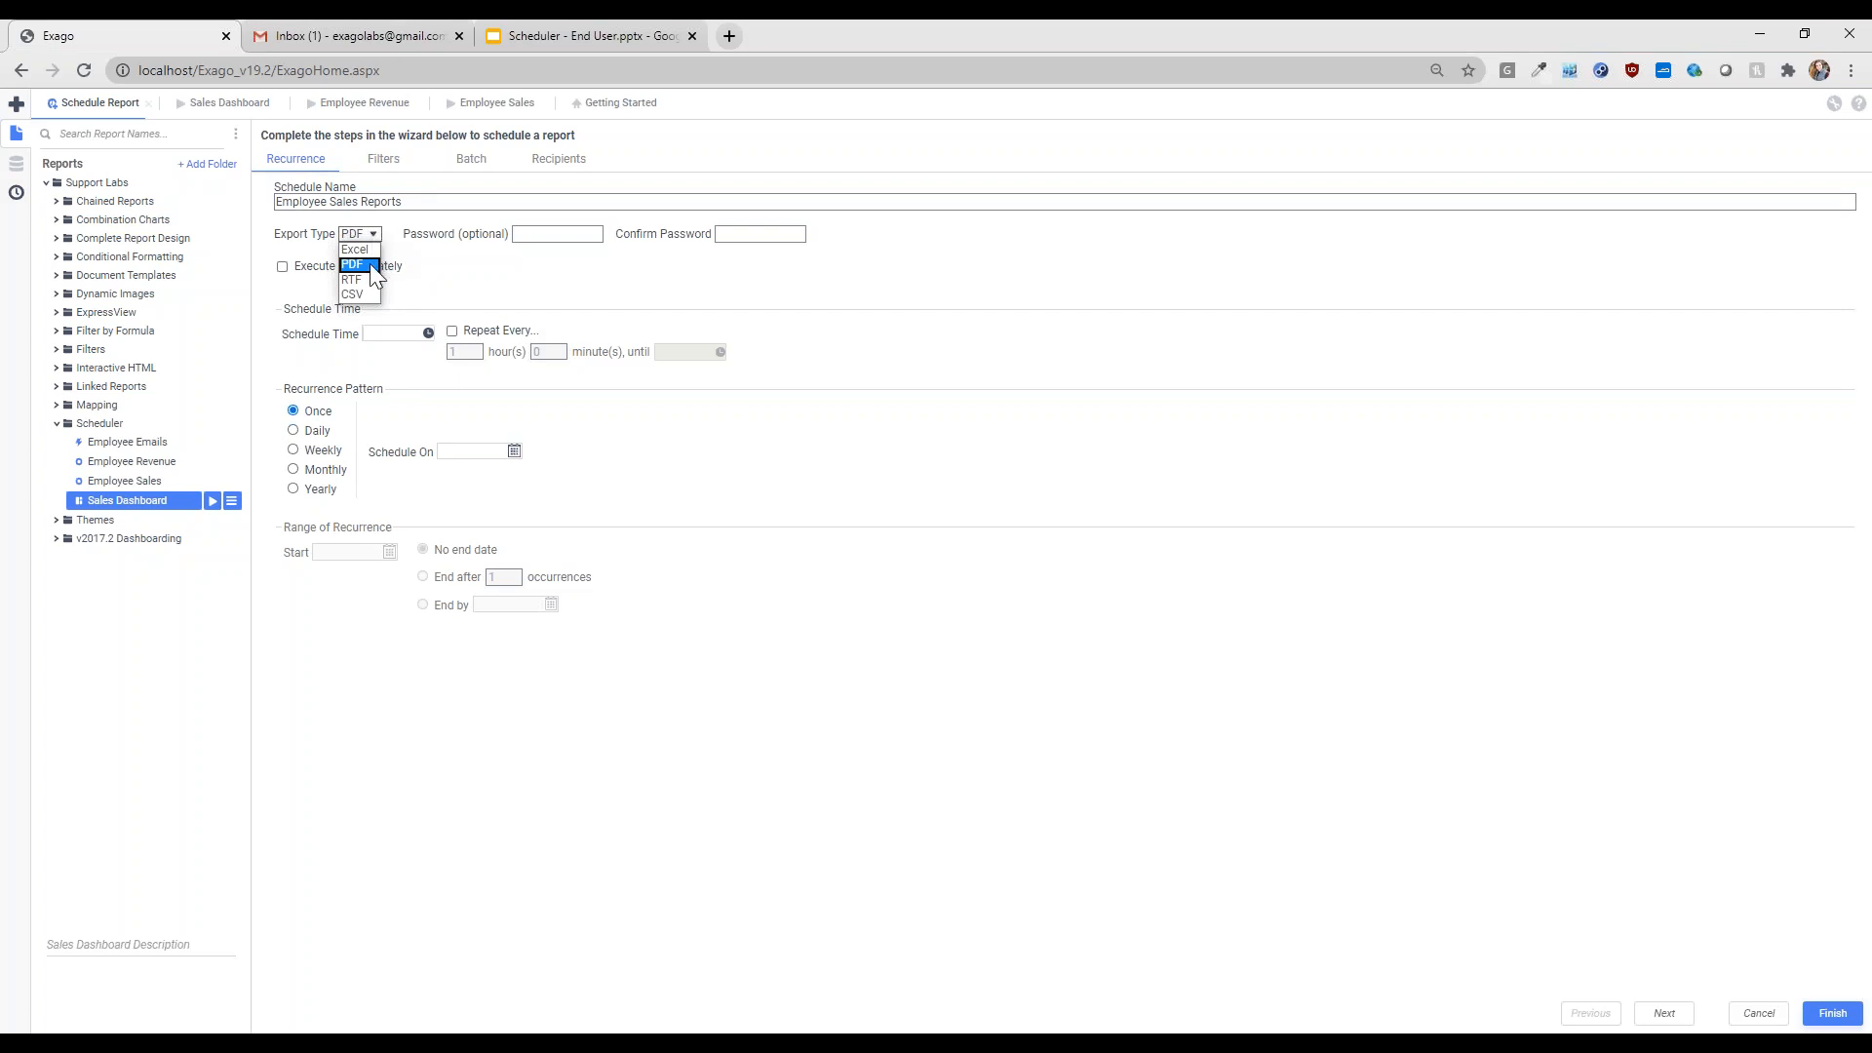
click(370, 263)
- Protect the scheduled output with a password entered in both password fields
click(552, 232)
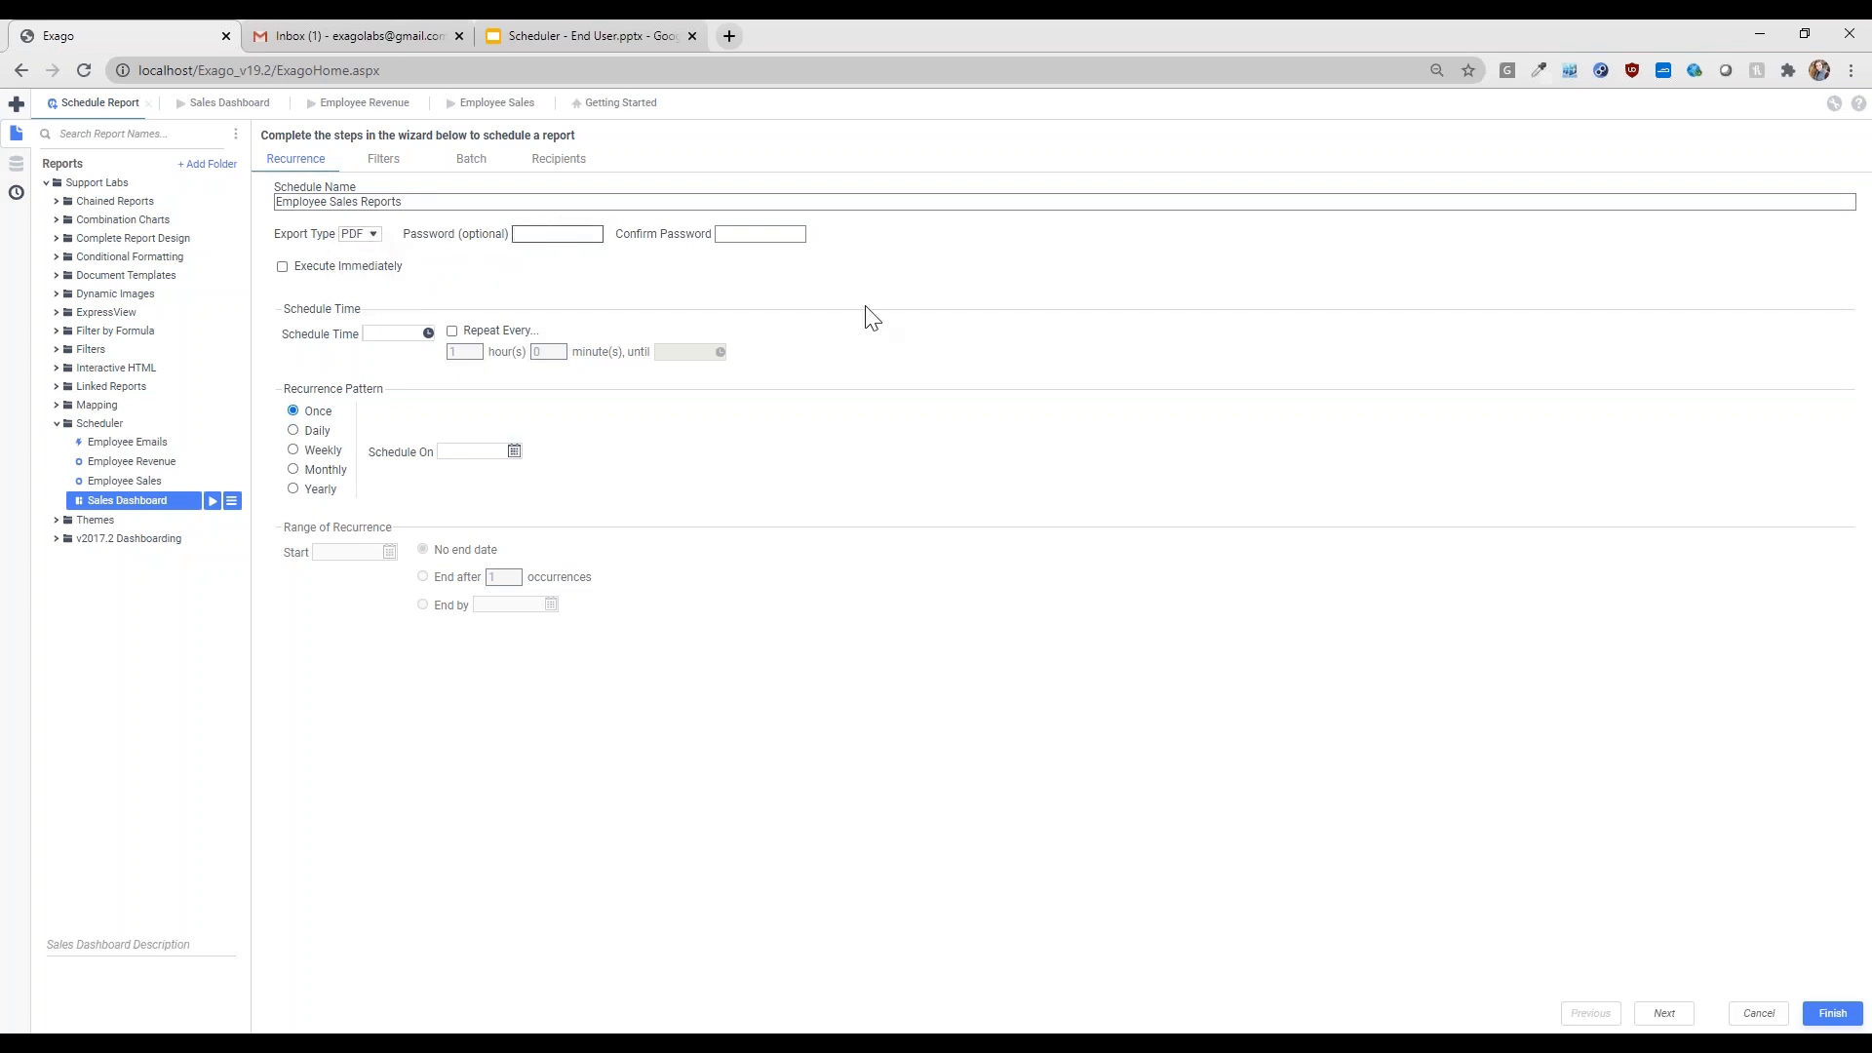
text(exago)
key(Tab)
text(exag)
click(690, 274)
click(318, 431)
- Set the recurrence to Once with Execute Immediately ticked, then review the LastName-not-Fuller filter
click(322, 450)
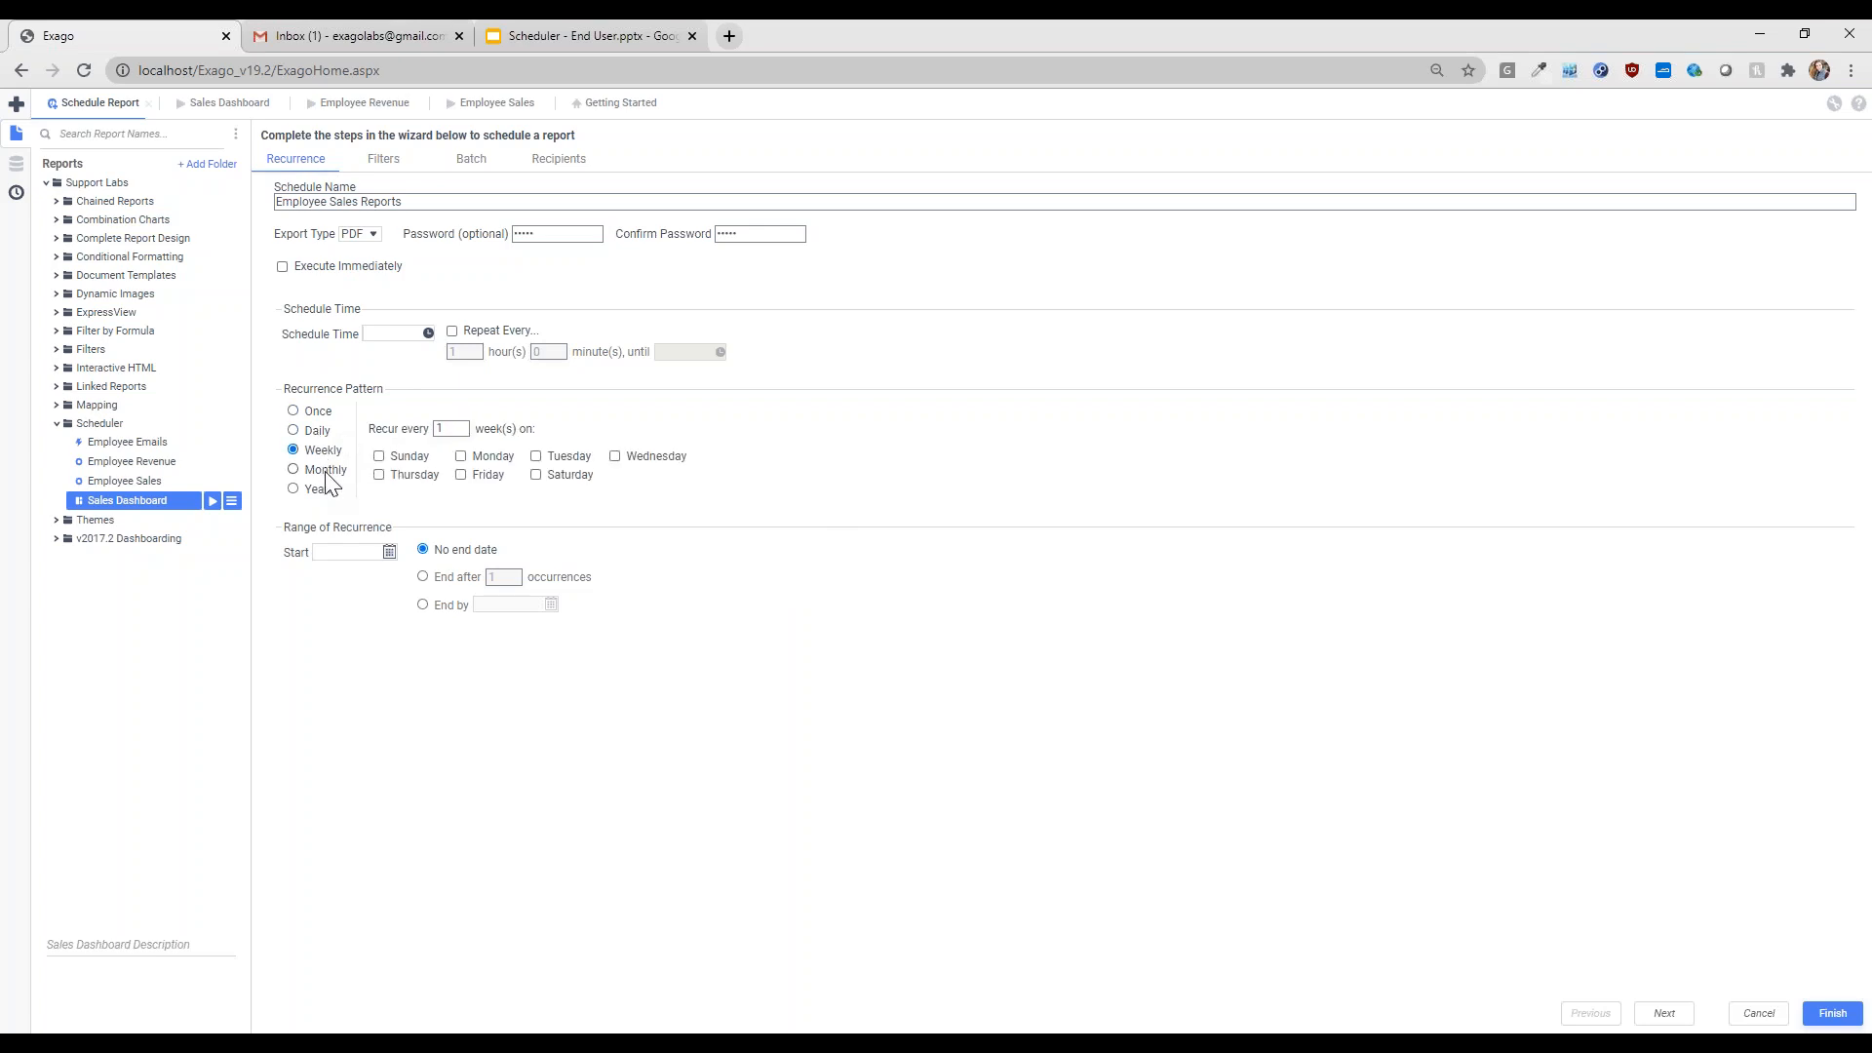
click(326, 469)
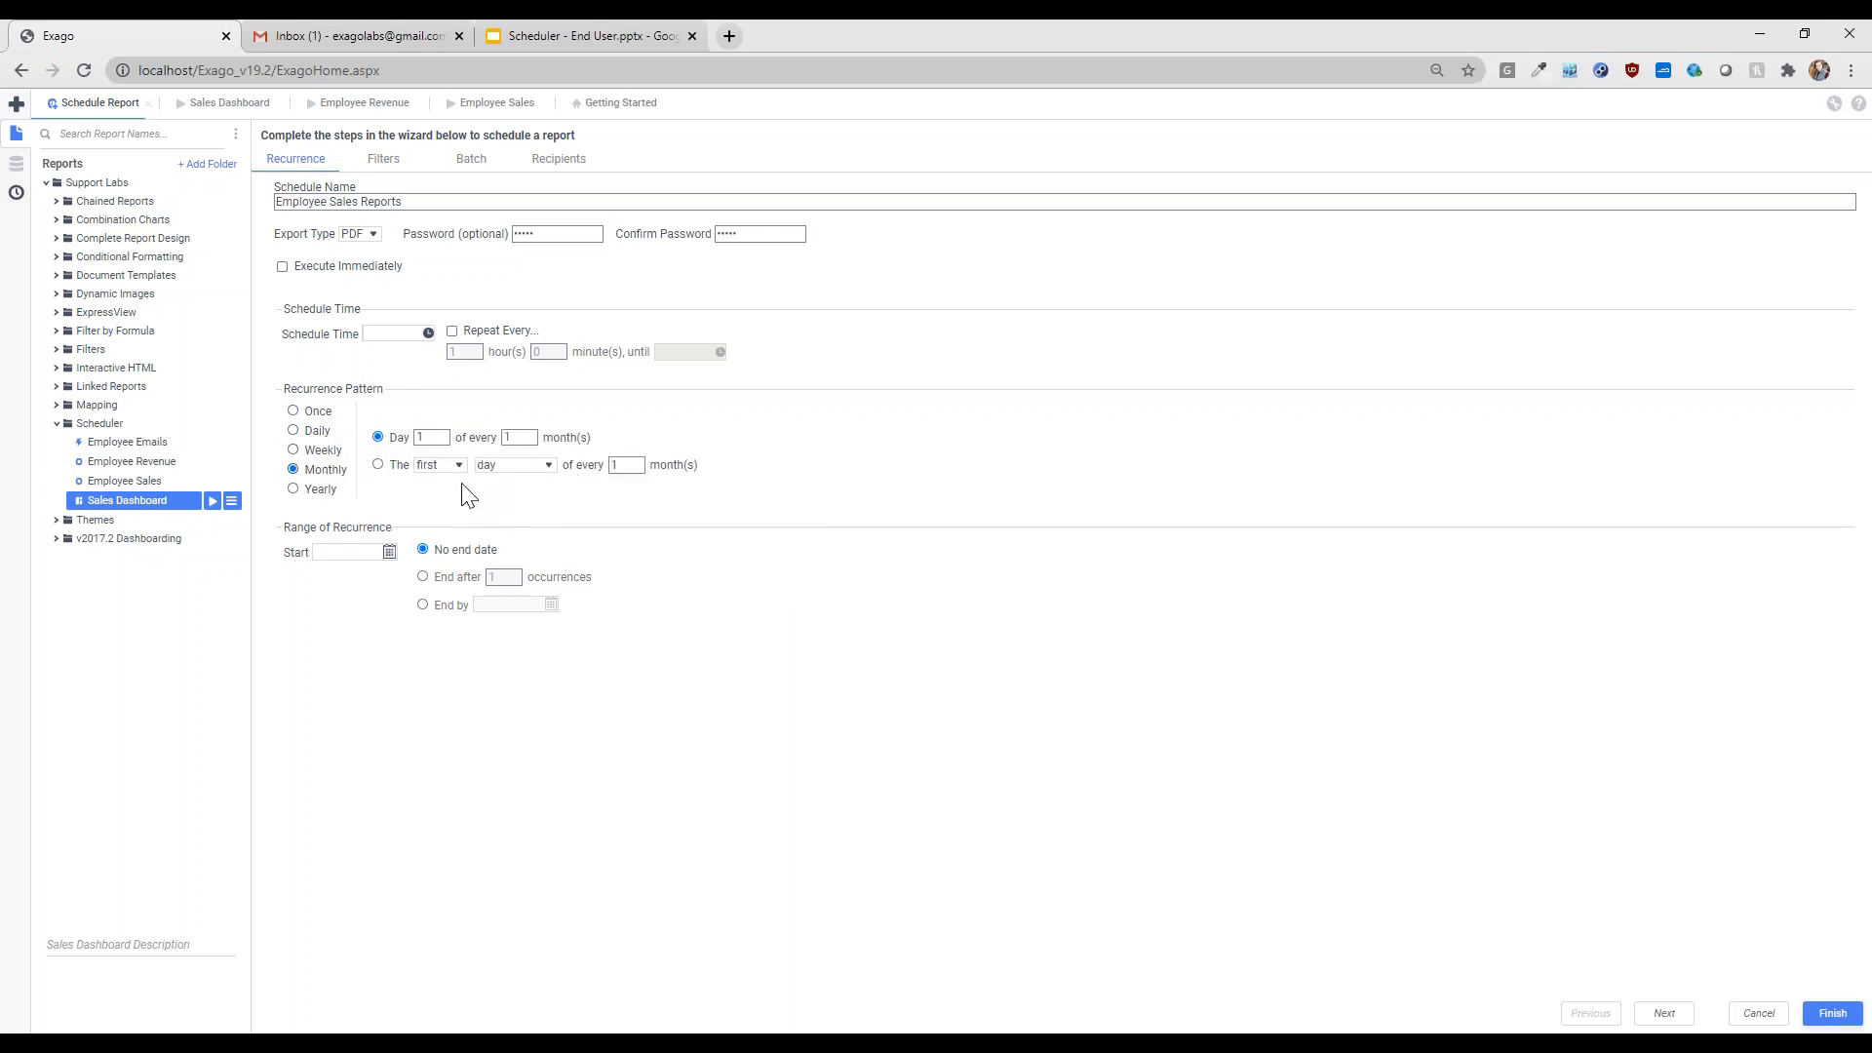
click(318, 454)
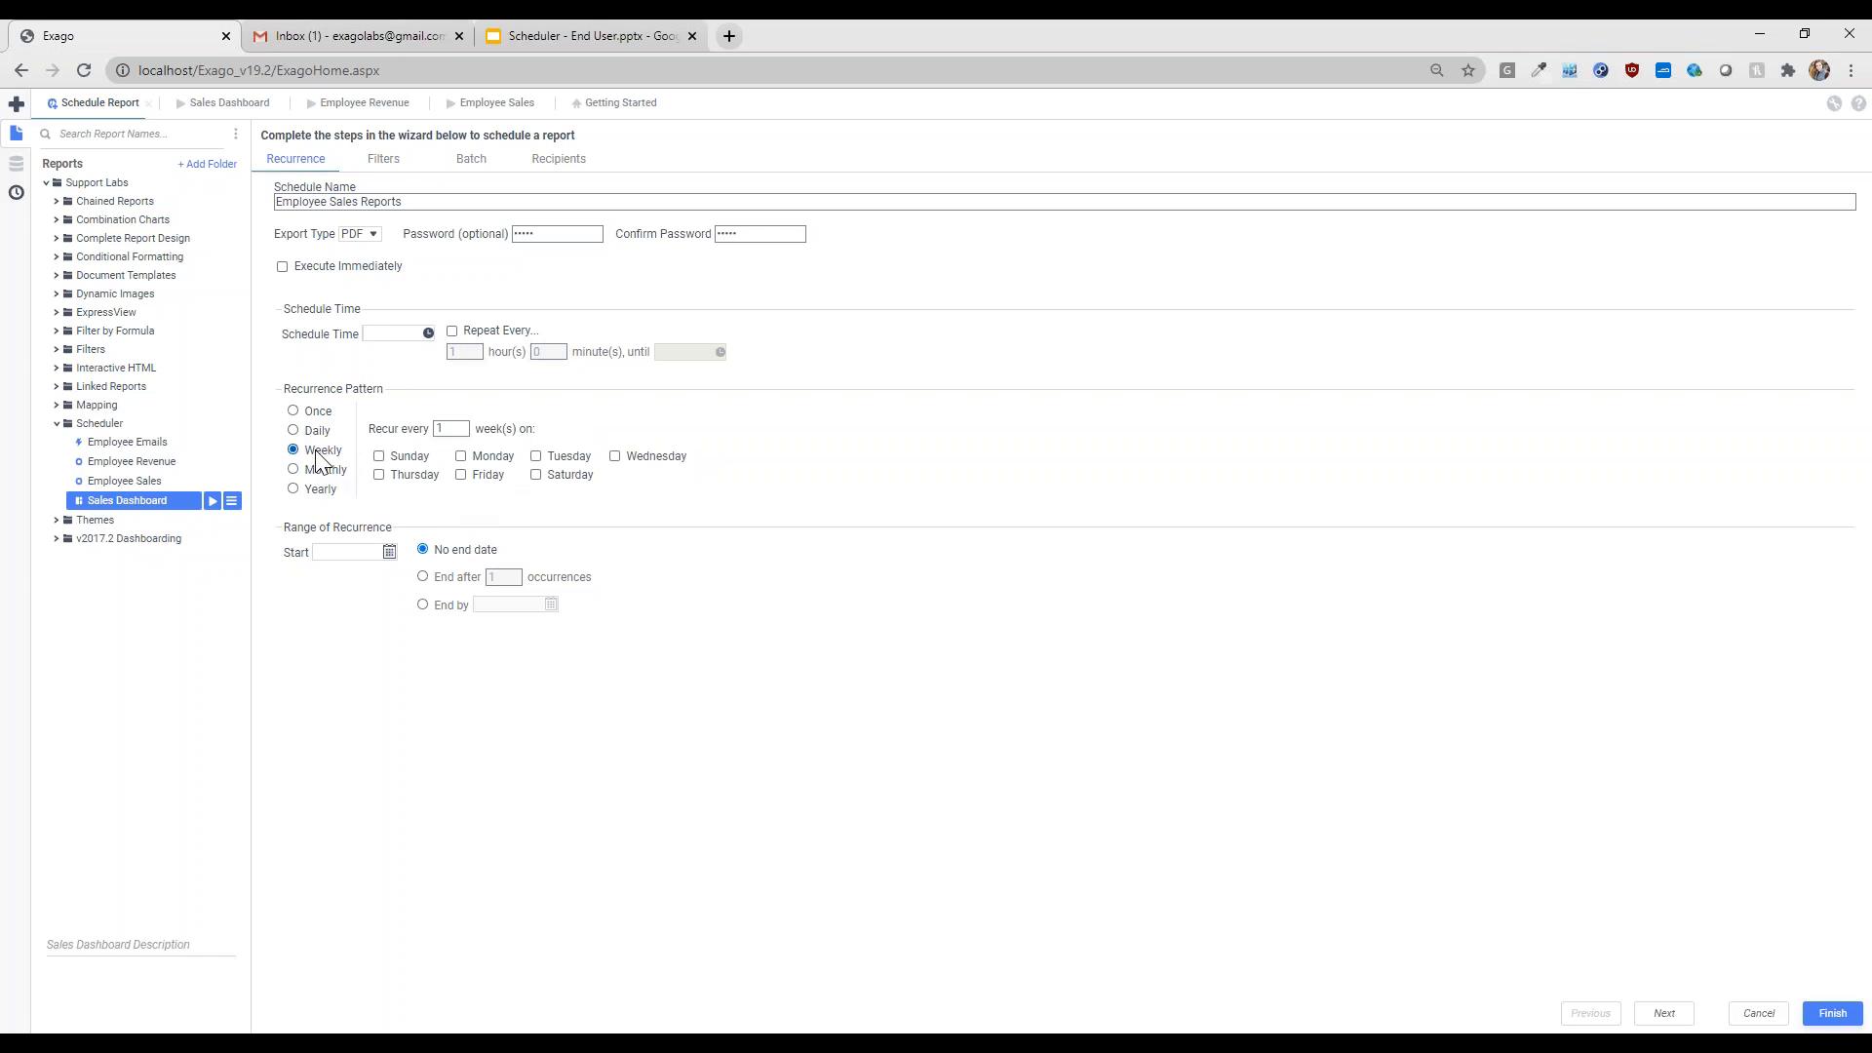
click(322, 432)
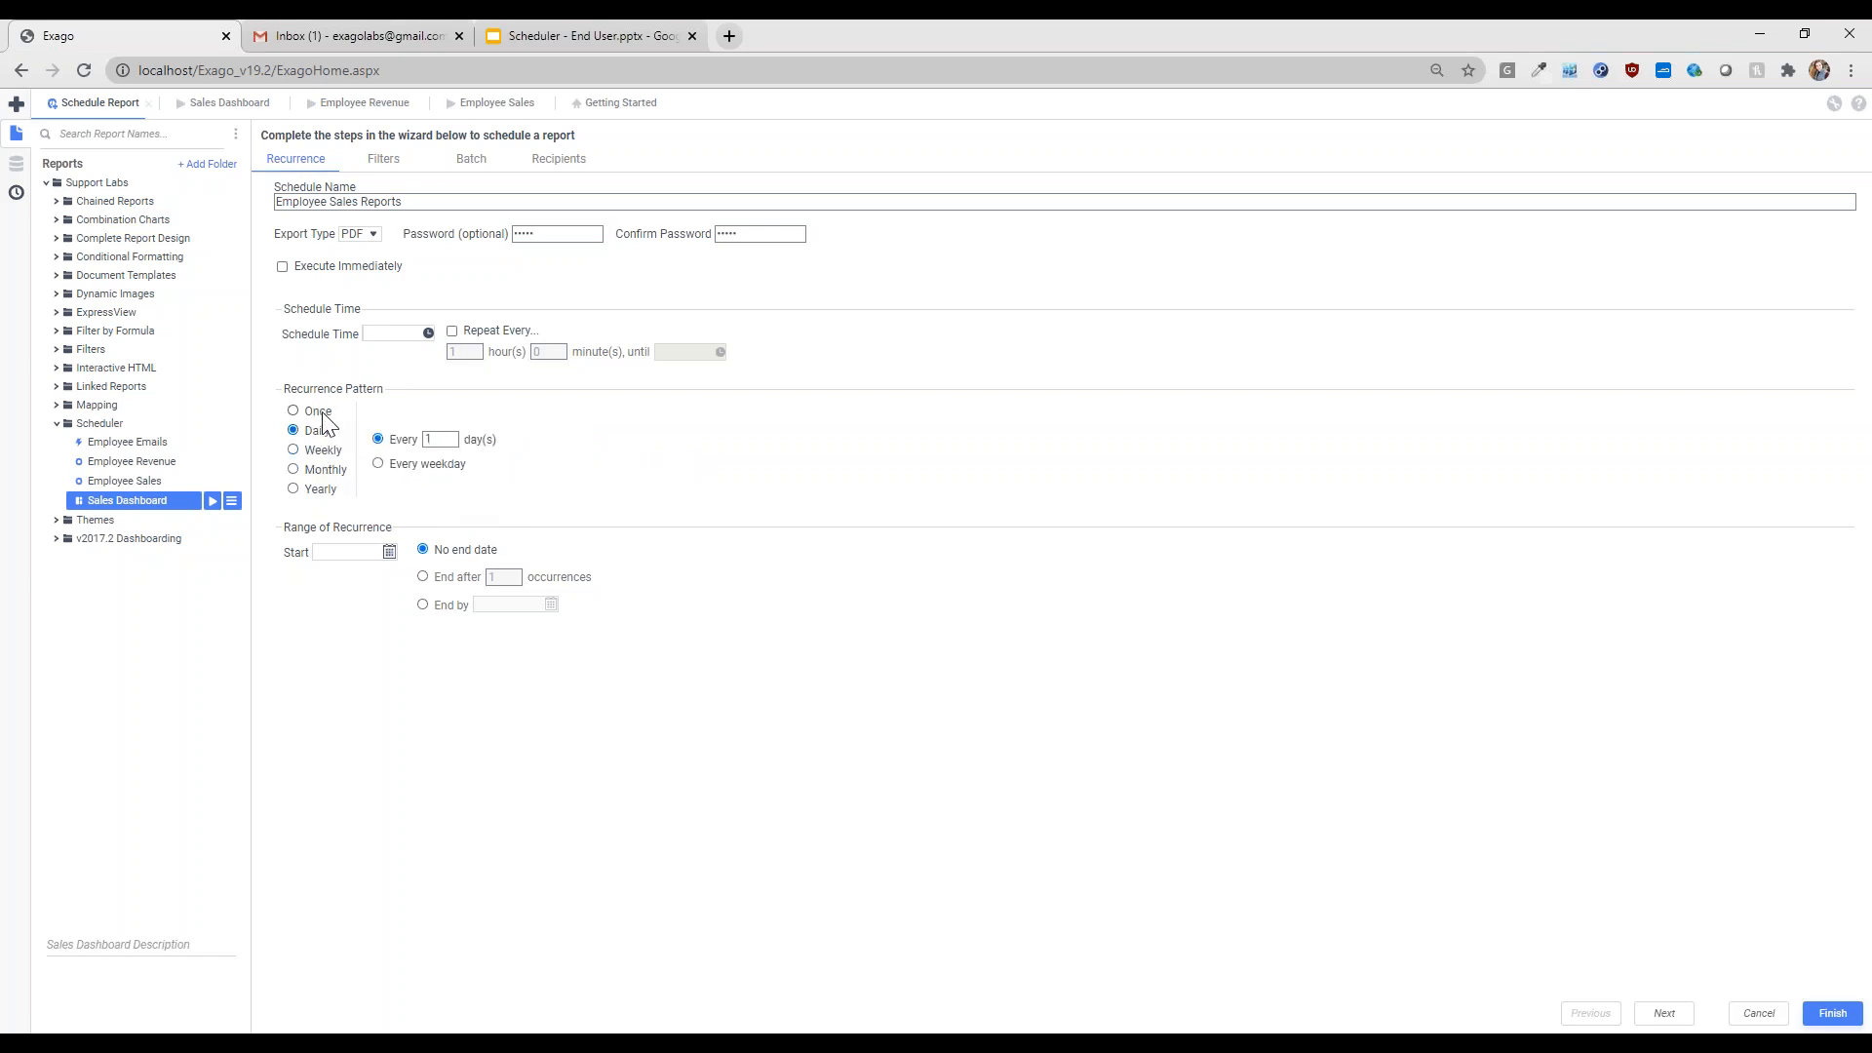
click(320, 412)
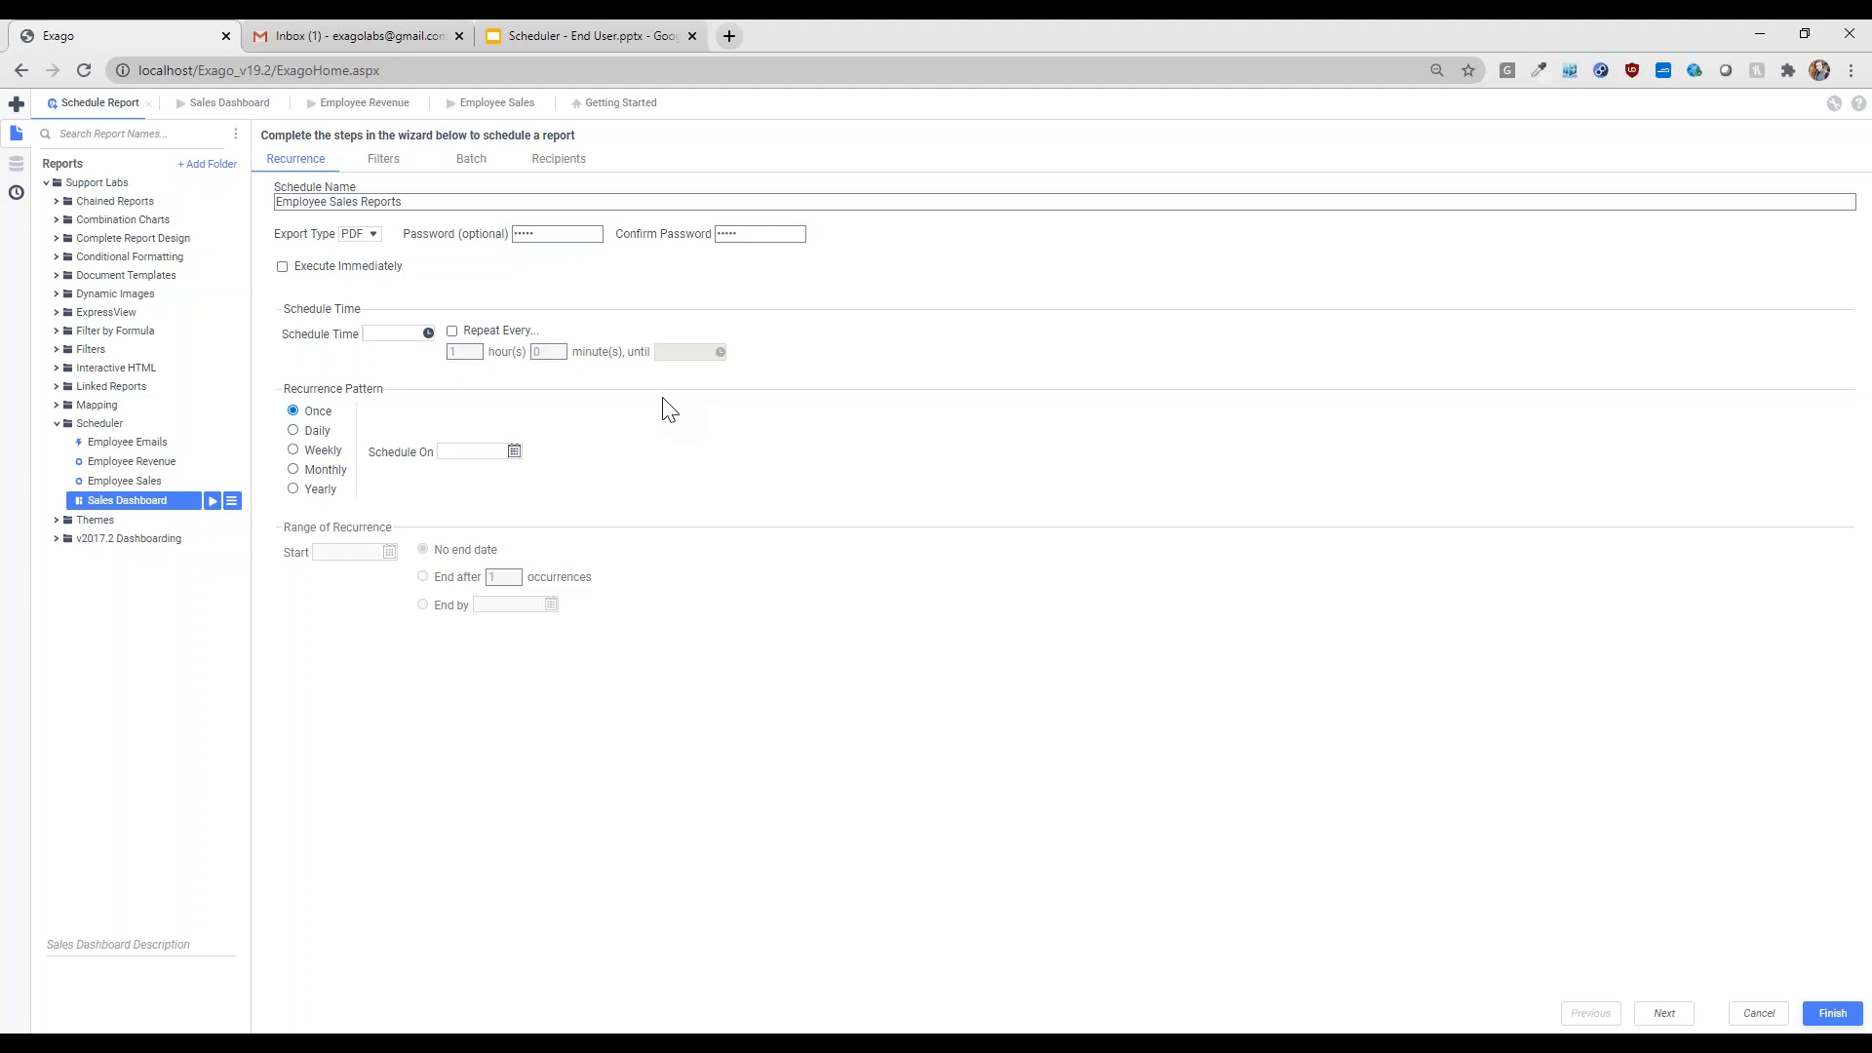
click(366, 266)
click(383, 160)
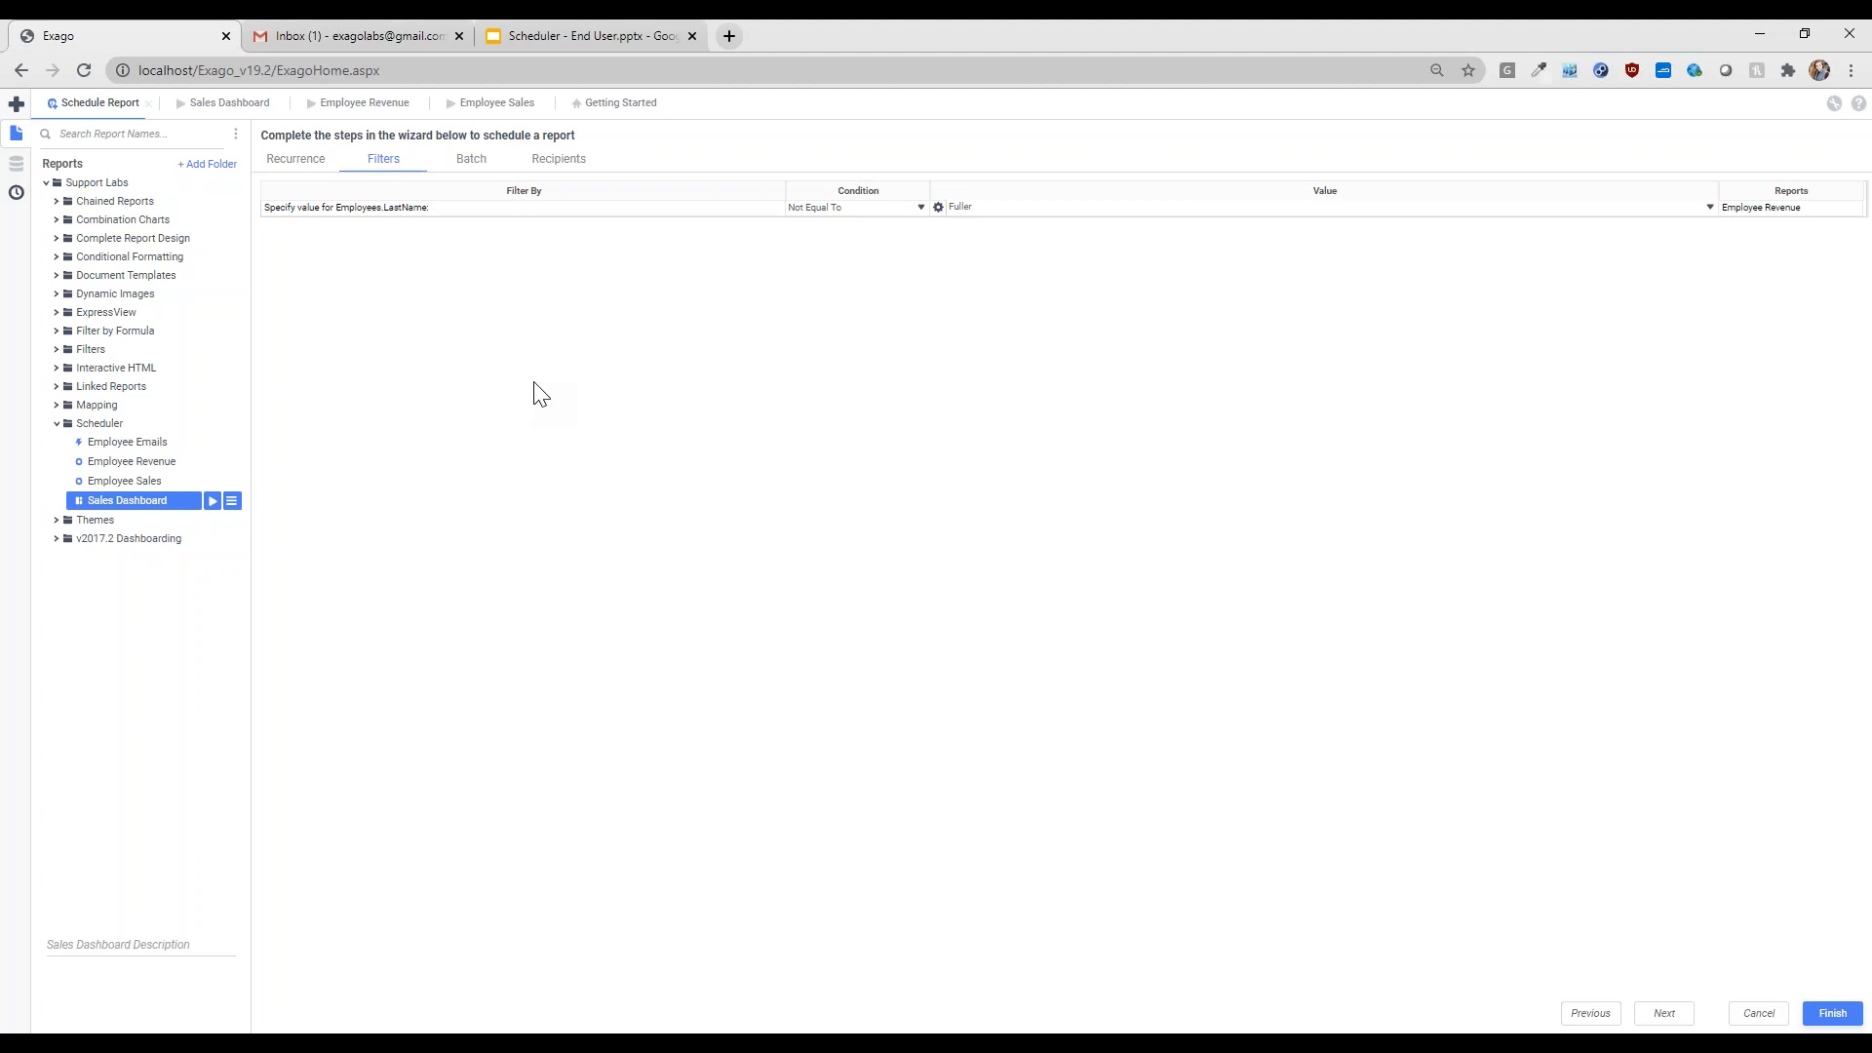
- Review the Batch options and proceed to Recipients, where Email Results is ticked
click(469, 161)
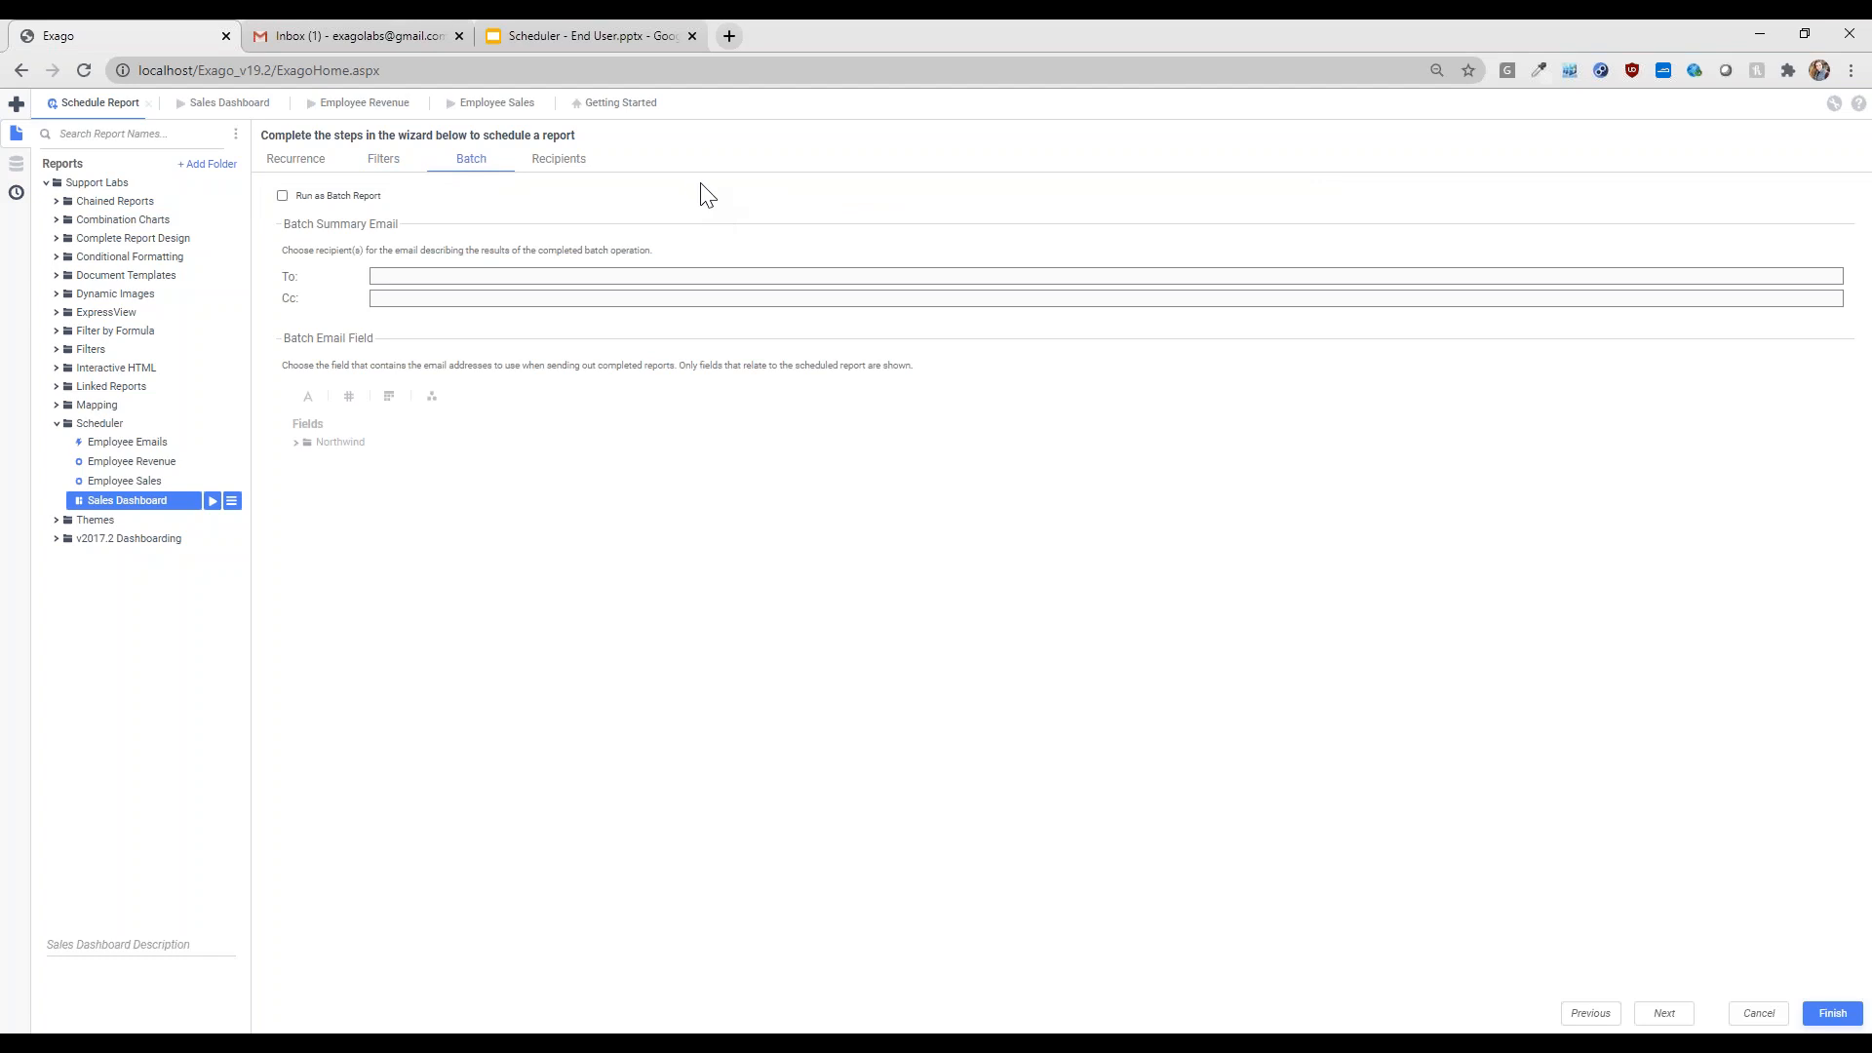
click(557, 166)
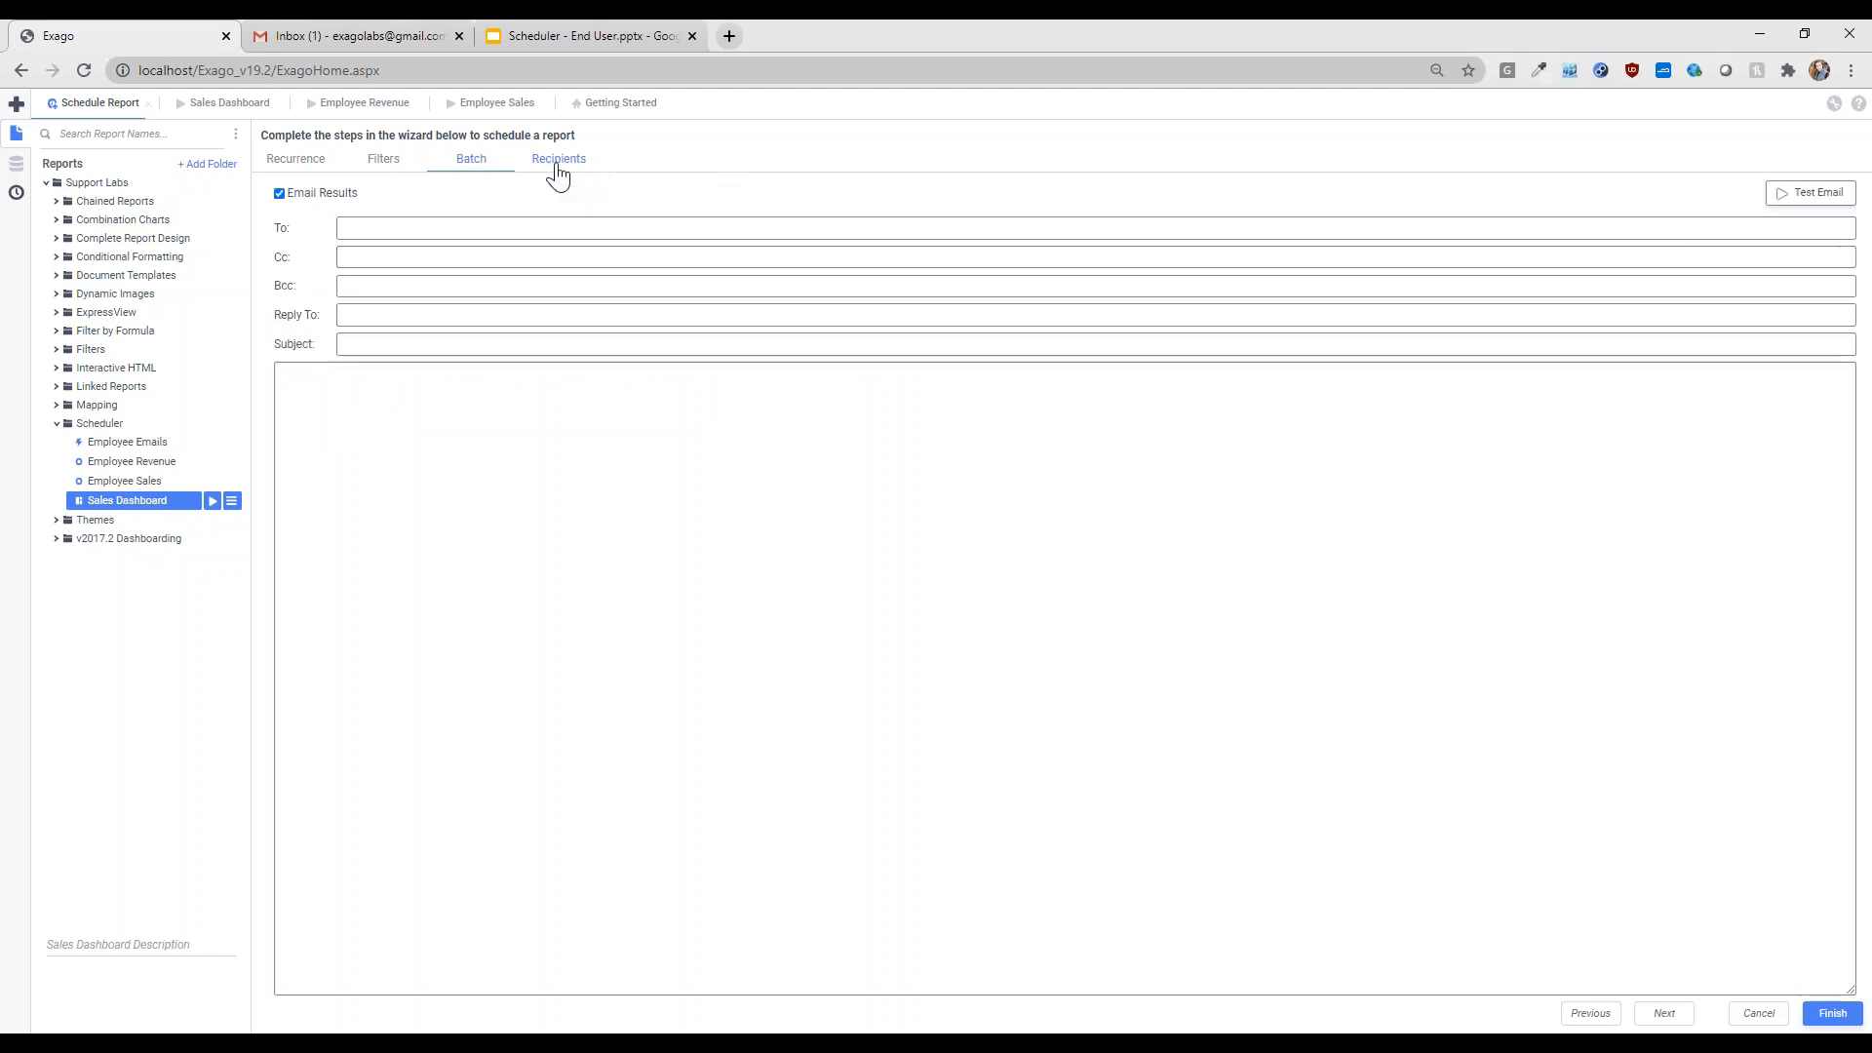
click(469, 226)
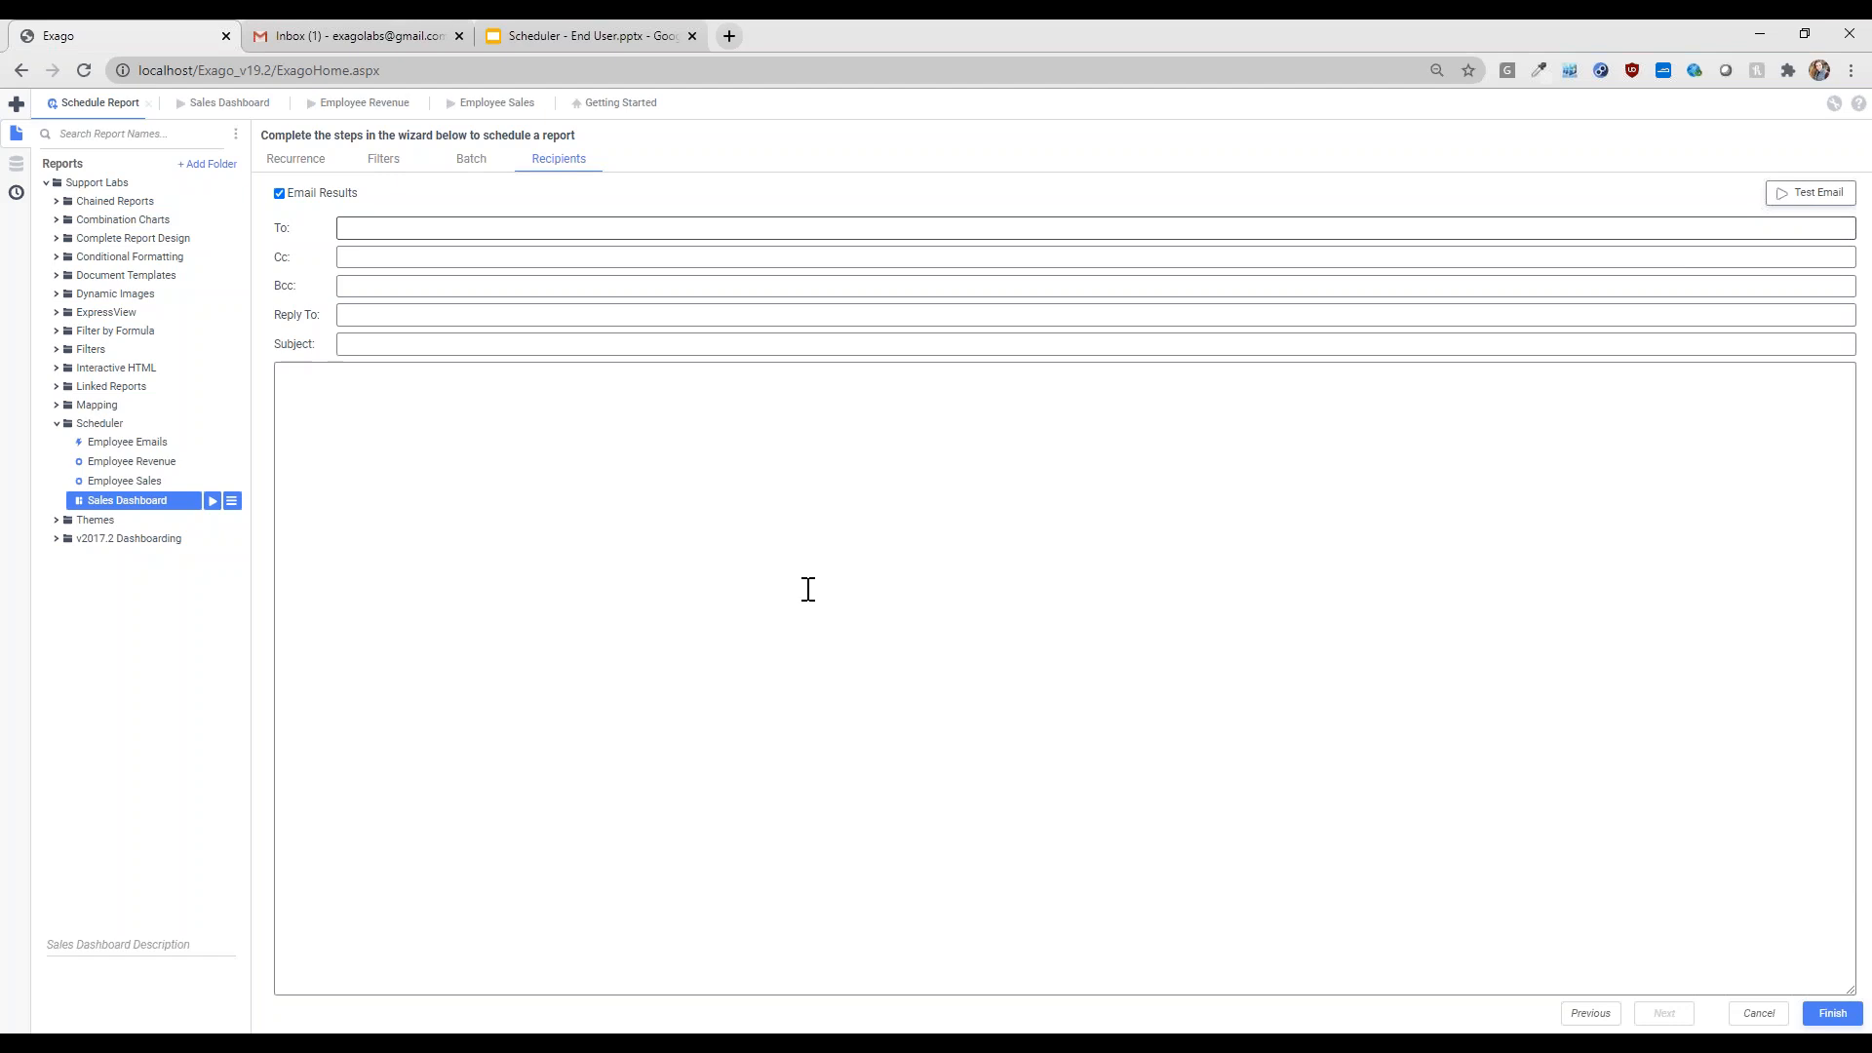
click(808, 588)
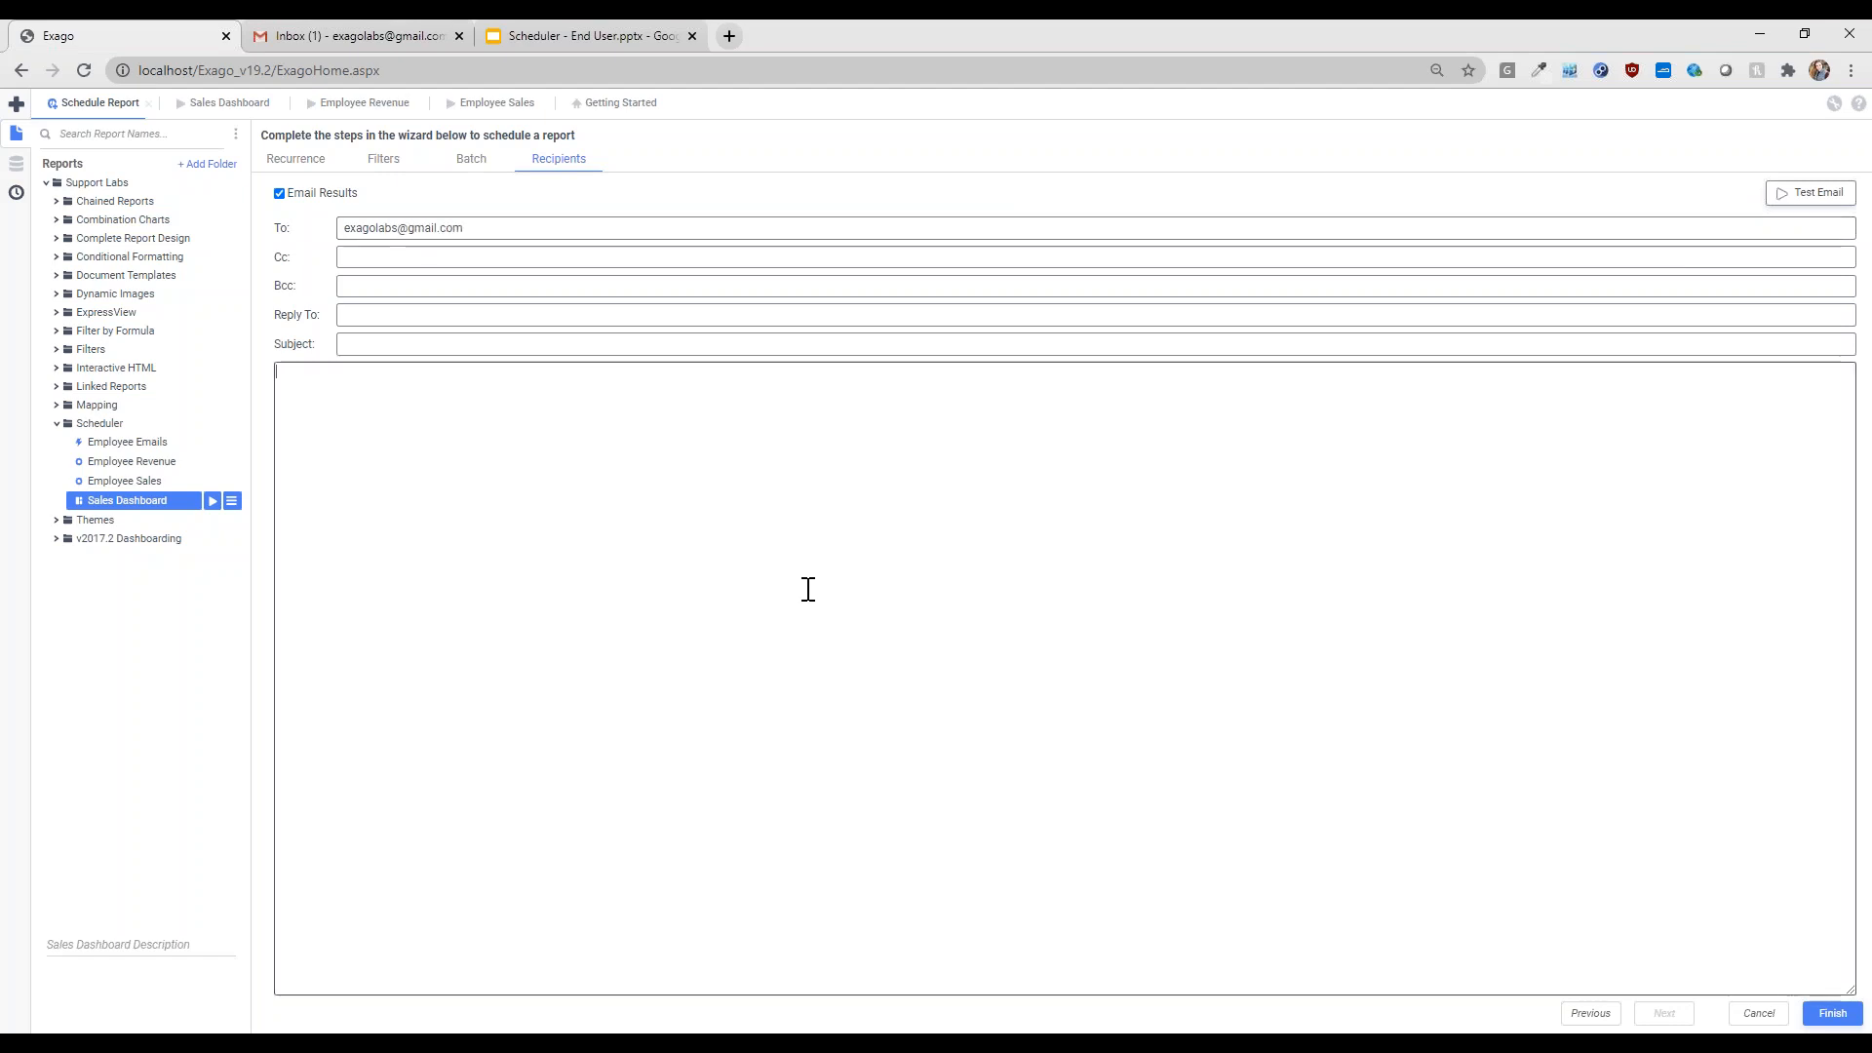
click(424, 316)
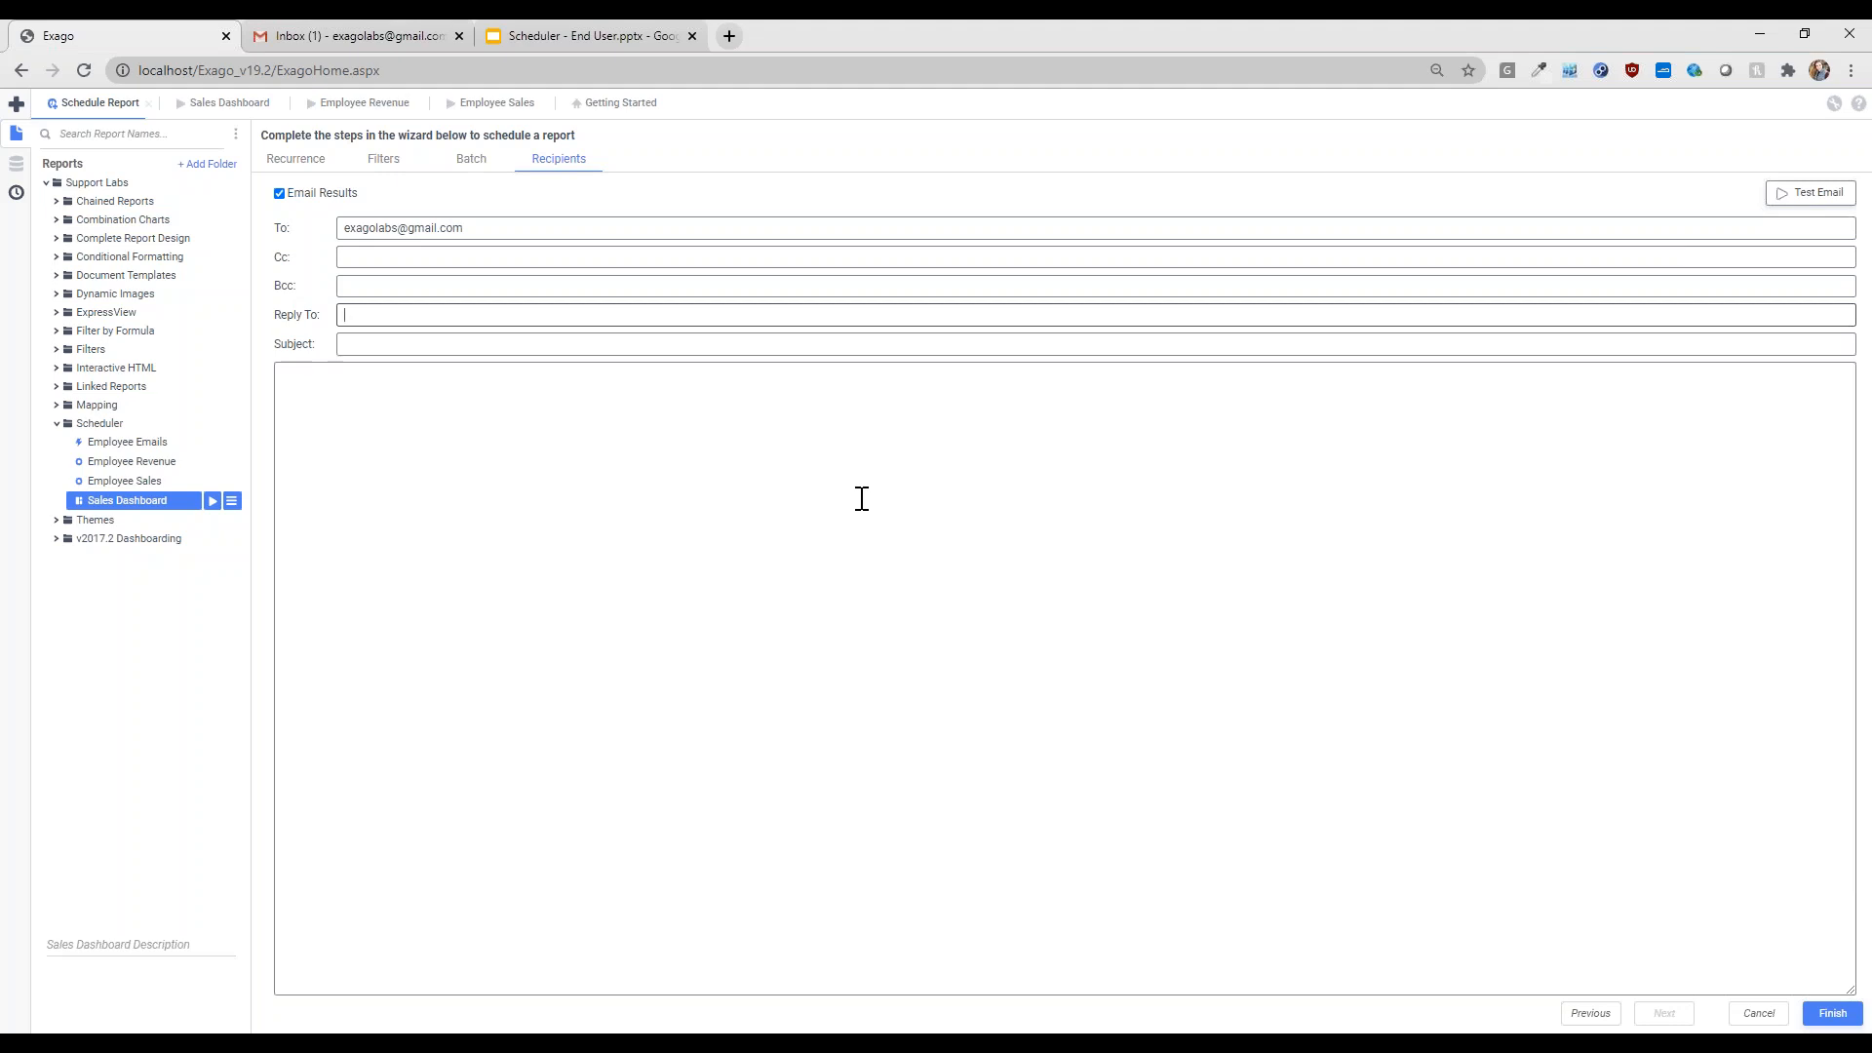
click(607, 347)
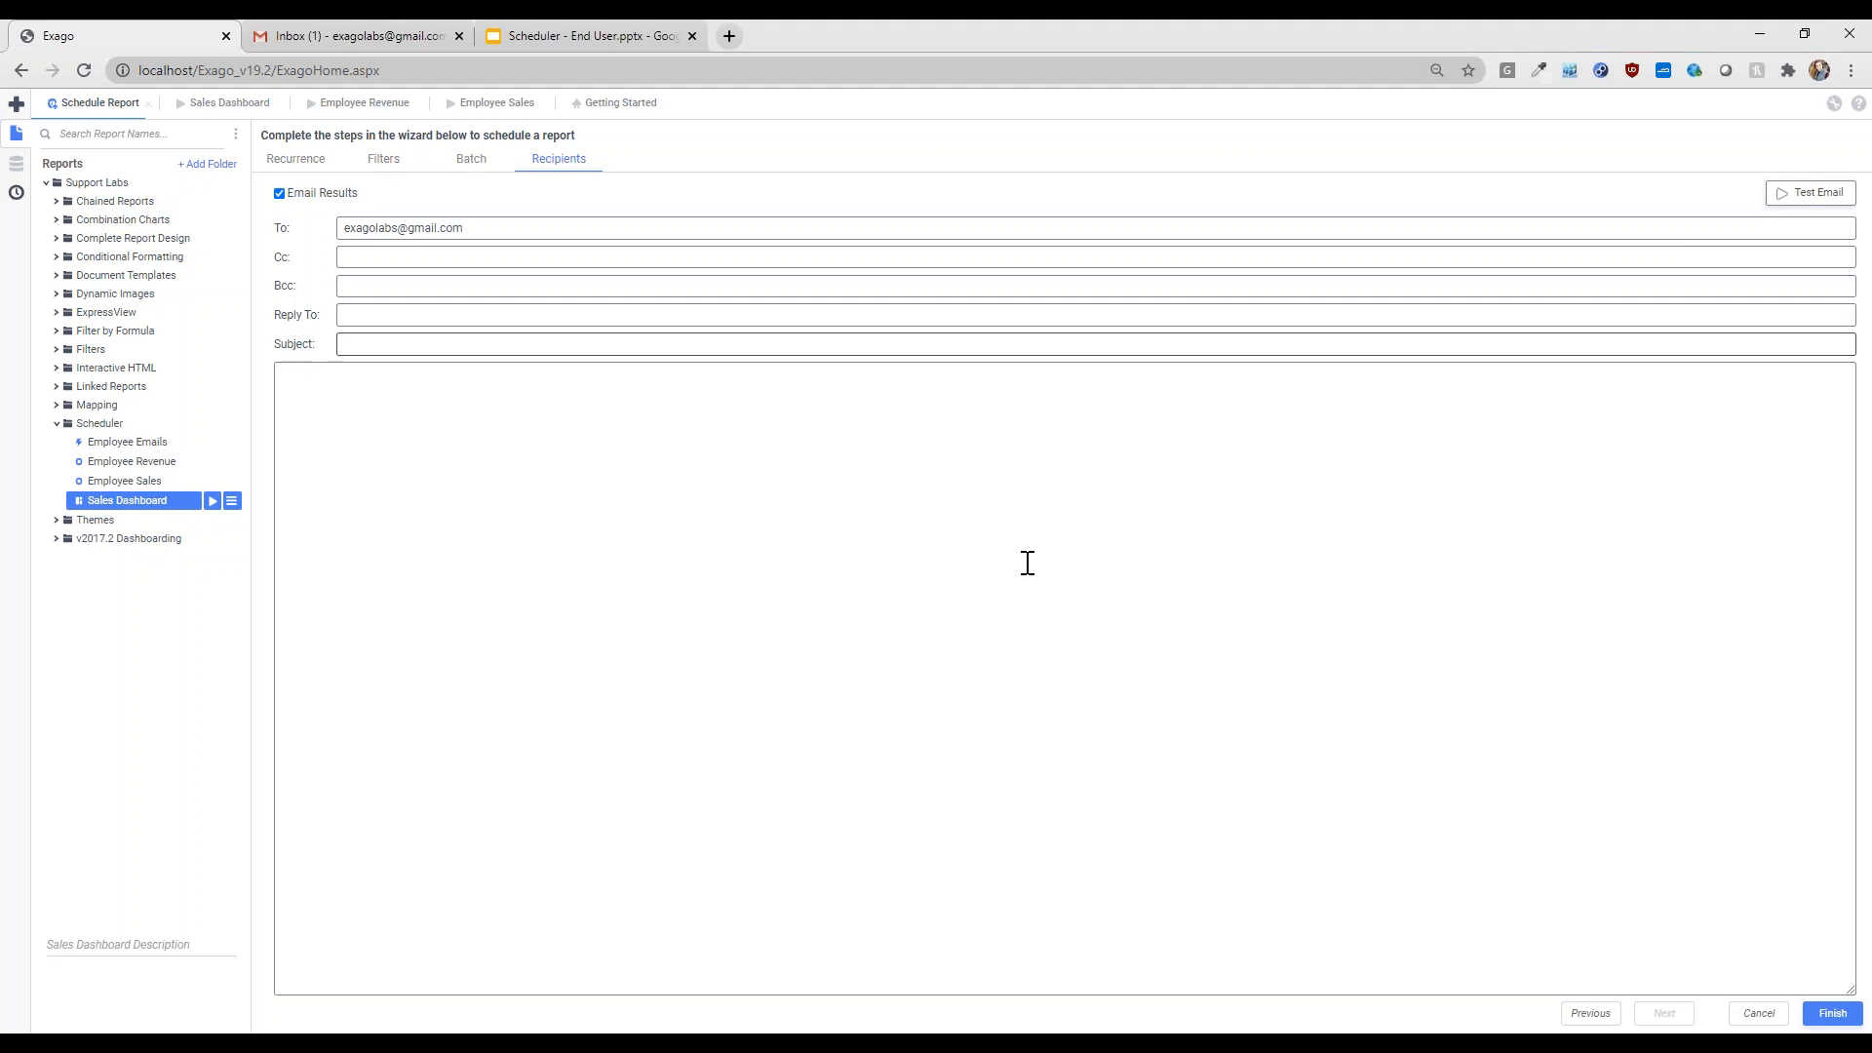
- Enter subject 'Employee Sales Reports' and body 'Please see attached reports.', correcting the typos
text(Employee Sales Reportr)
key(BackSpace)
text(s)
key(Tab)
text(Plaes)
key(BackSpace)
key(BackSpace)
key(BackSpace)
key(BackSpace)
text(ease s)
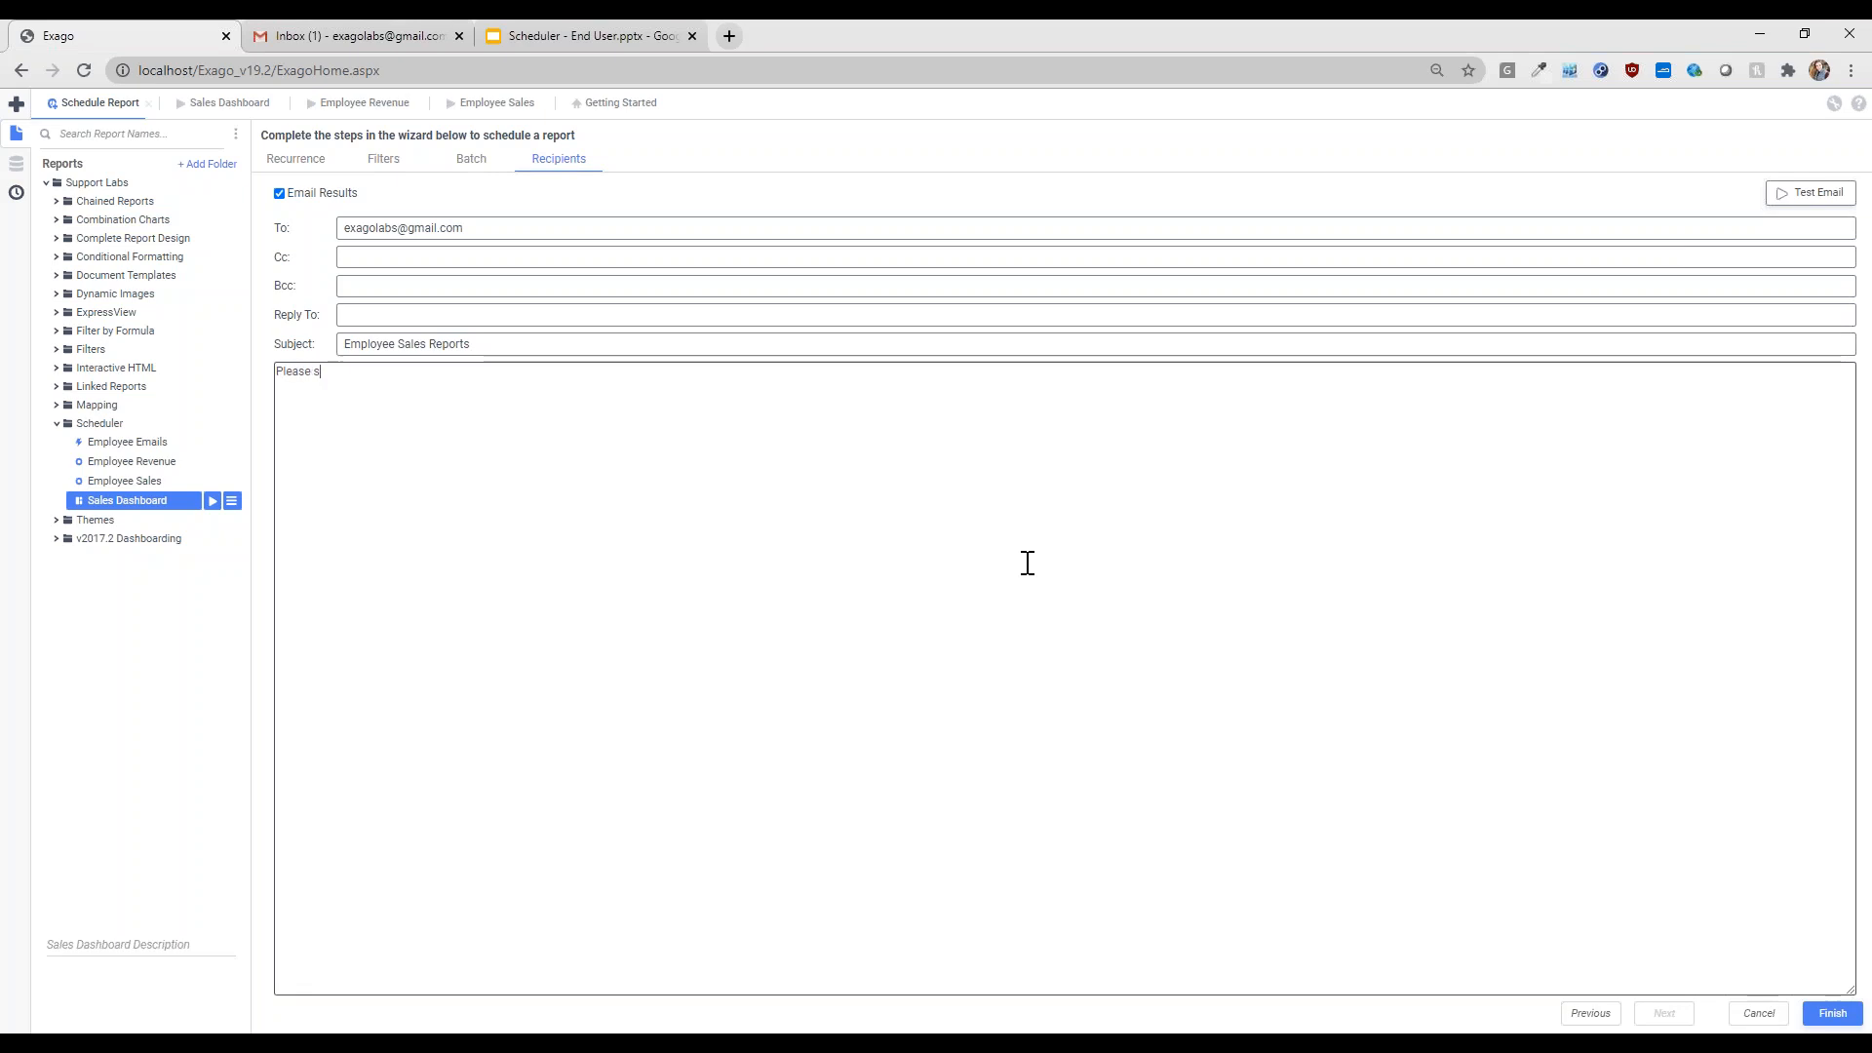
text(ee attached reports.)
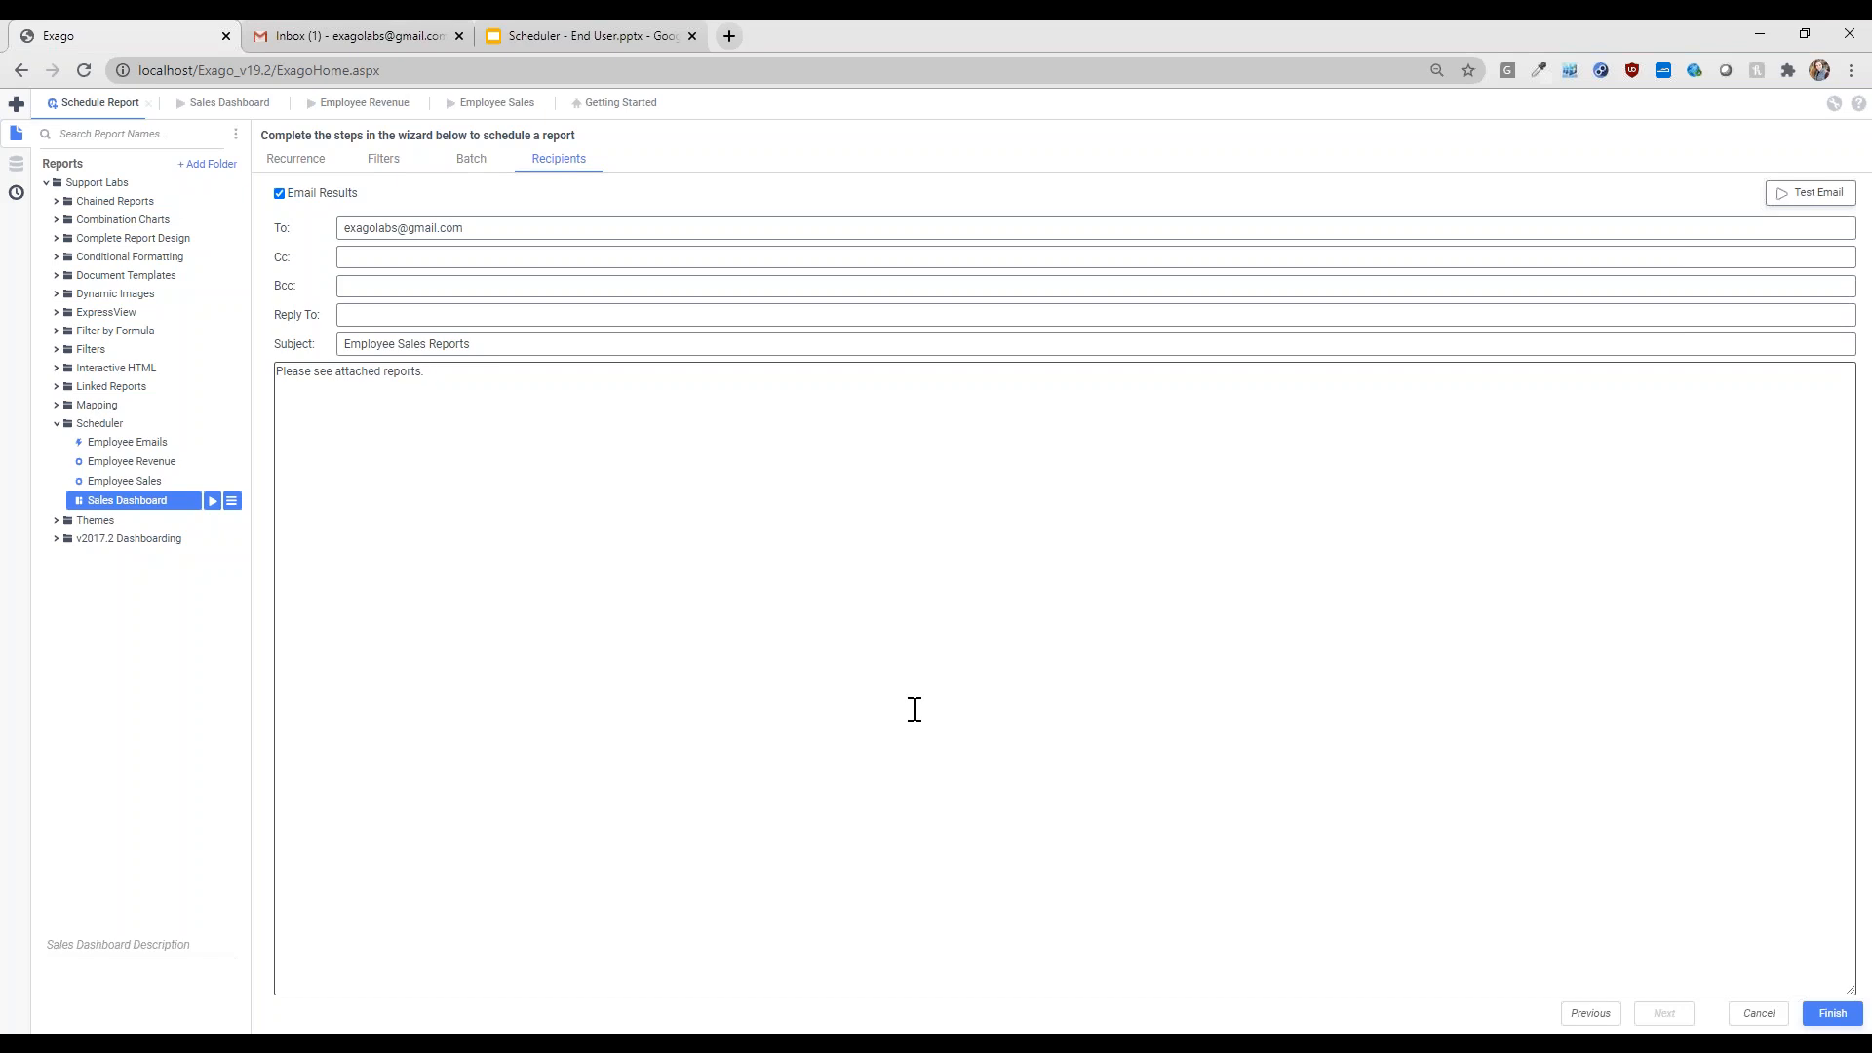
- Send a test email, then finish the wizard and dismiss the scheduled confirmation
click(1814, 195)
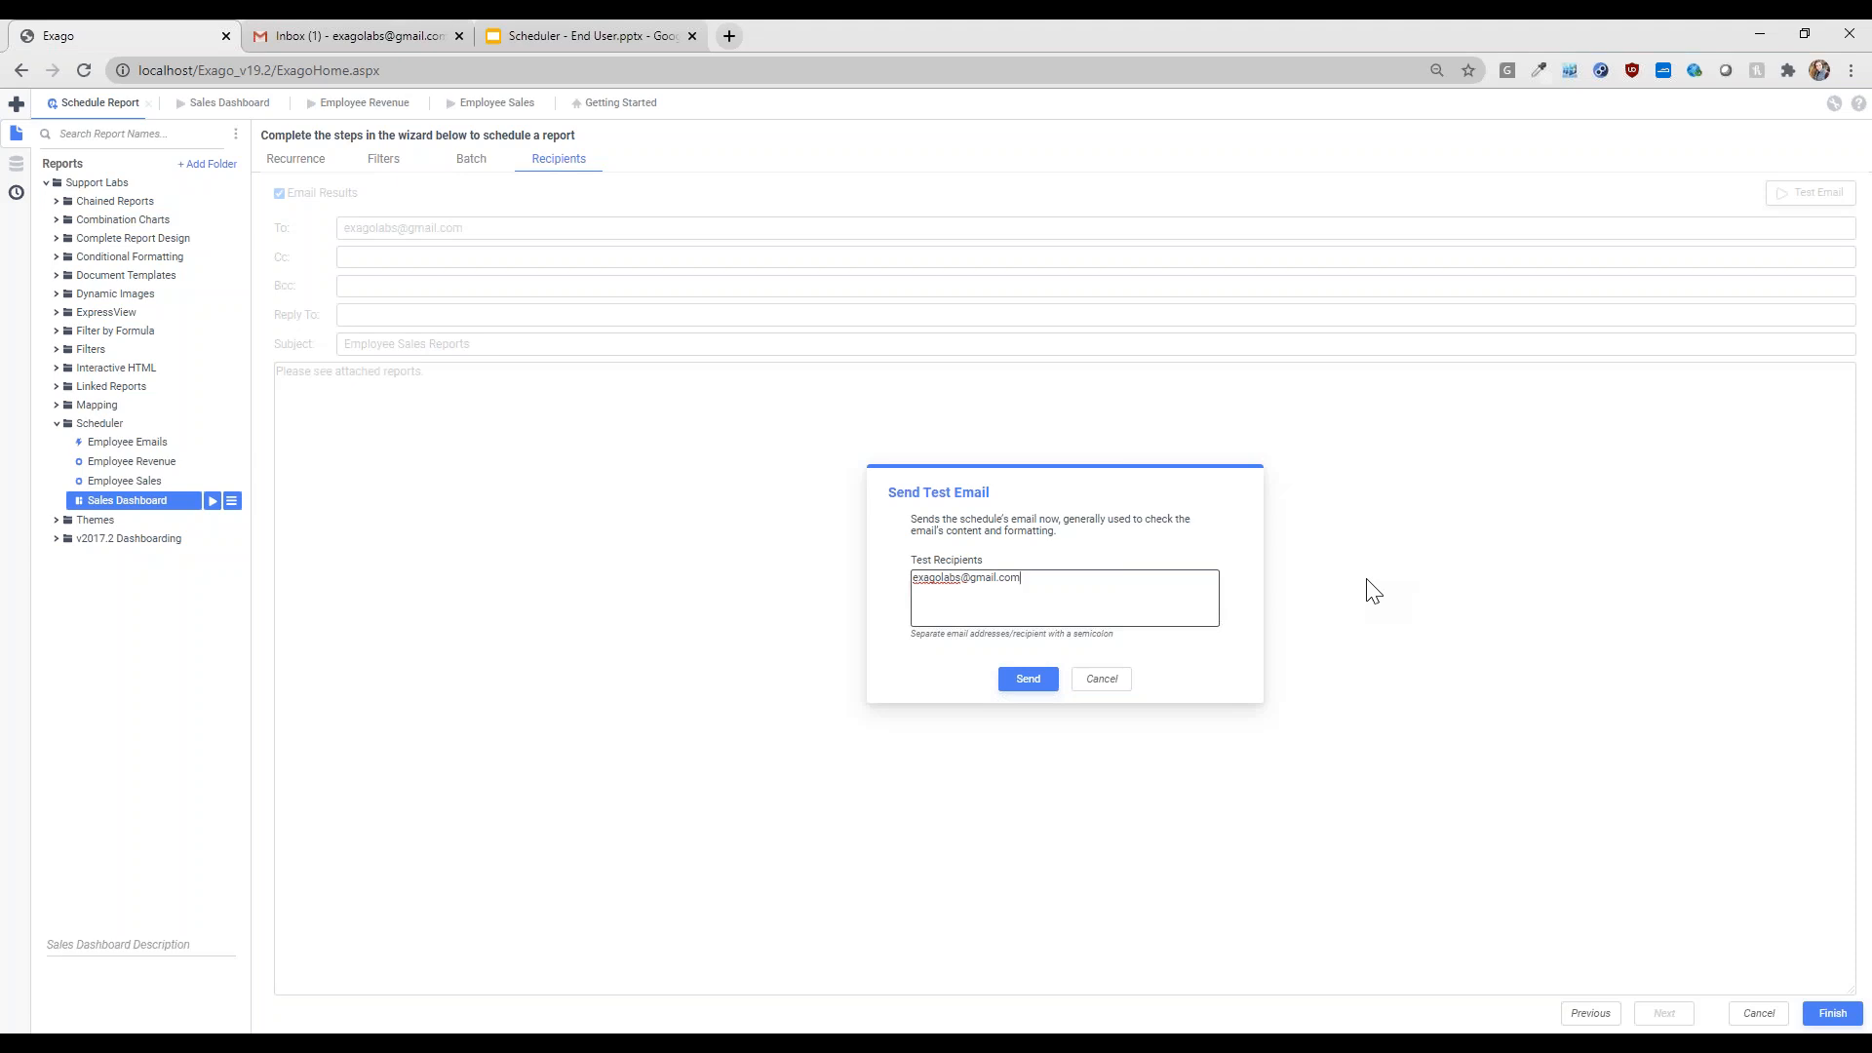
click(1102, 679)
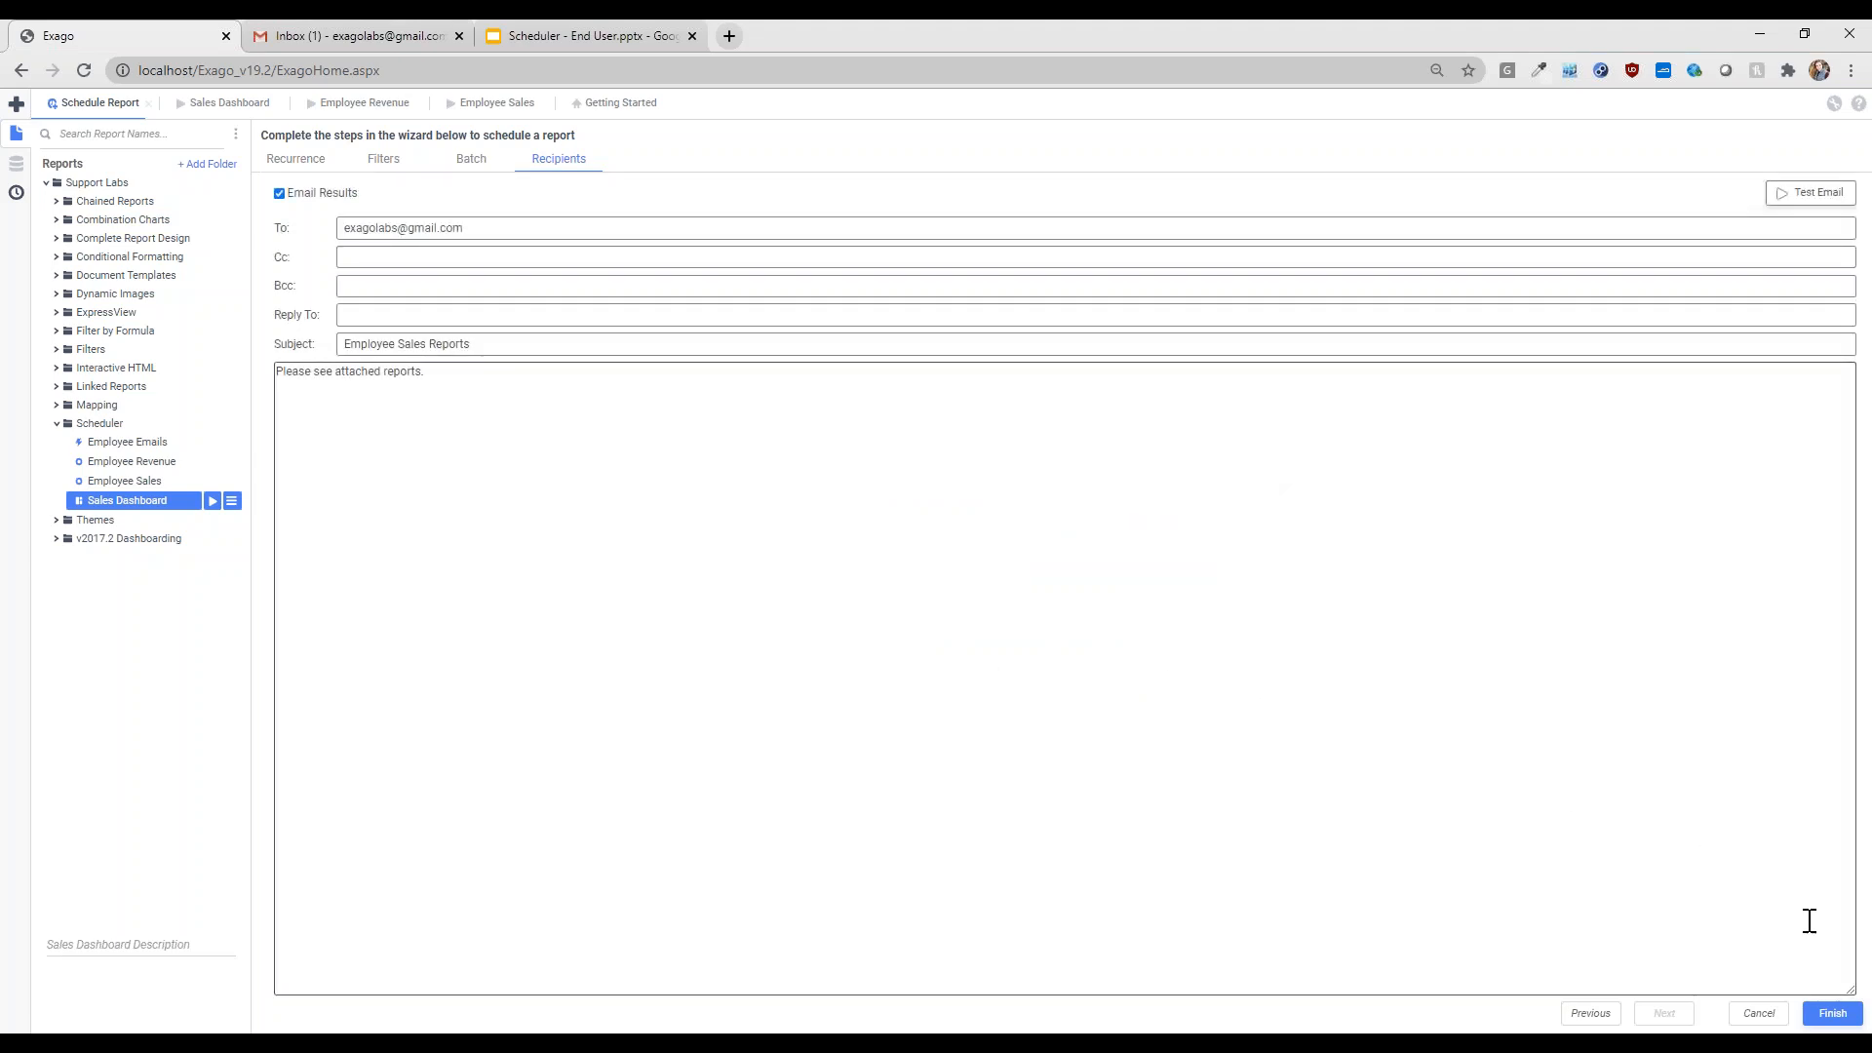
click(1832, 1014)
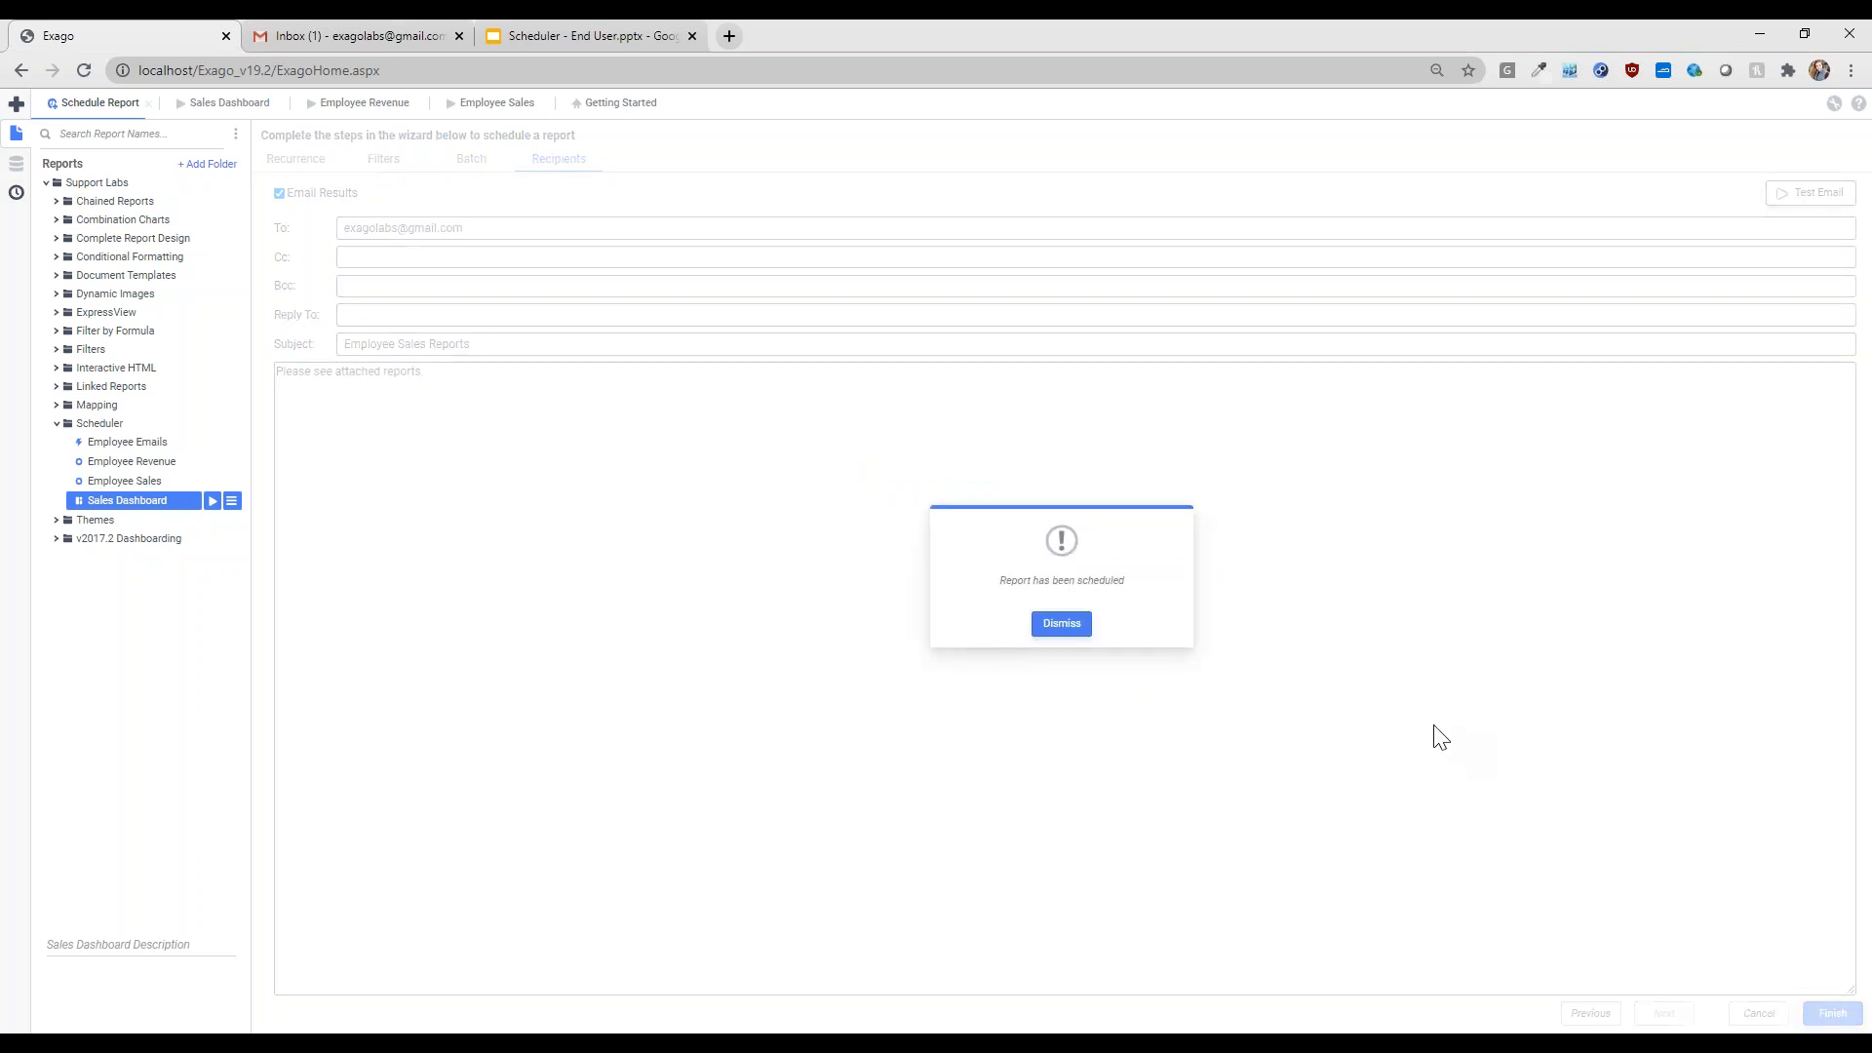
click(1063, 626)
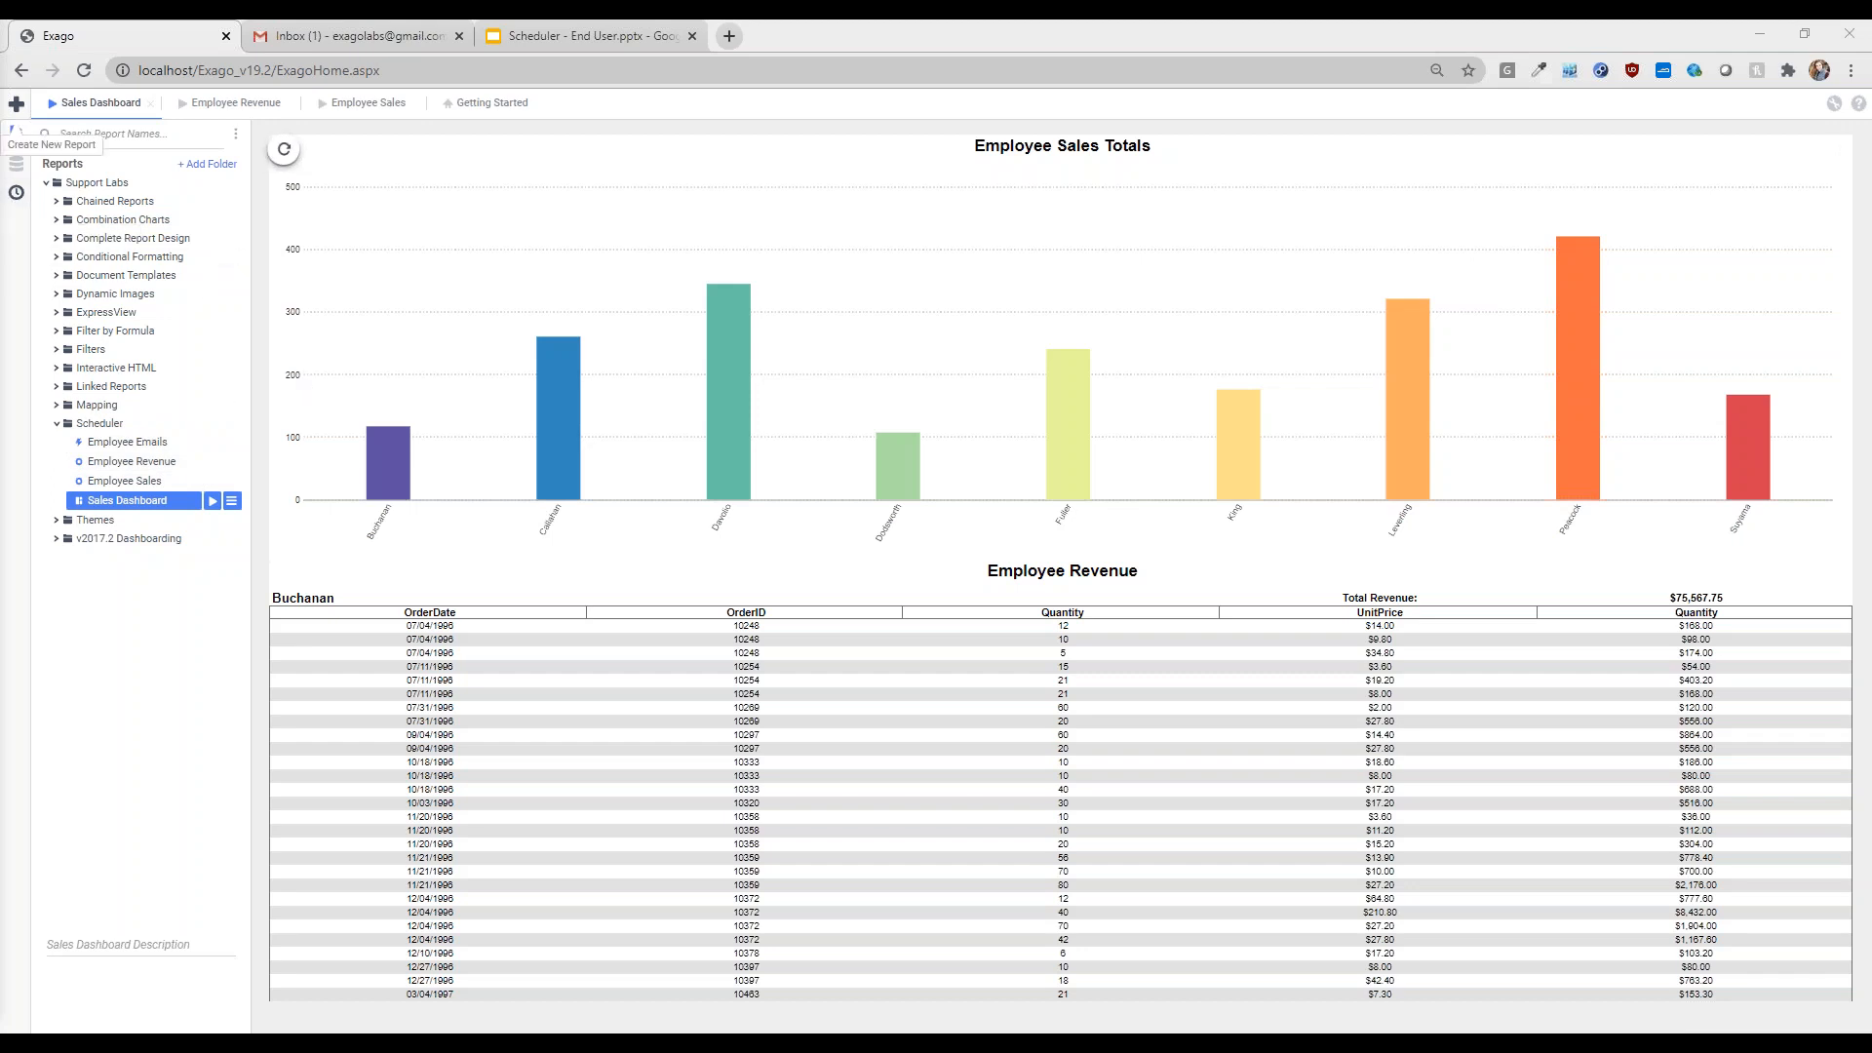
- Open the Scheduled Reports list showing the Employee Sales Reports schedule marked Completed
click(15, 195)
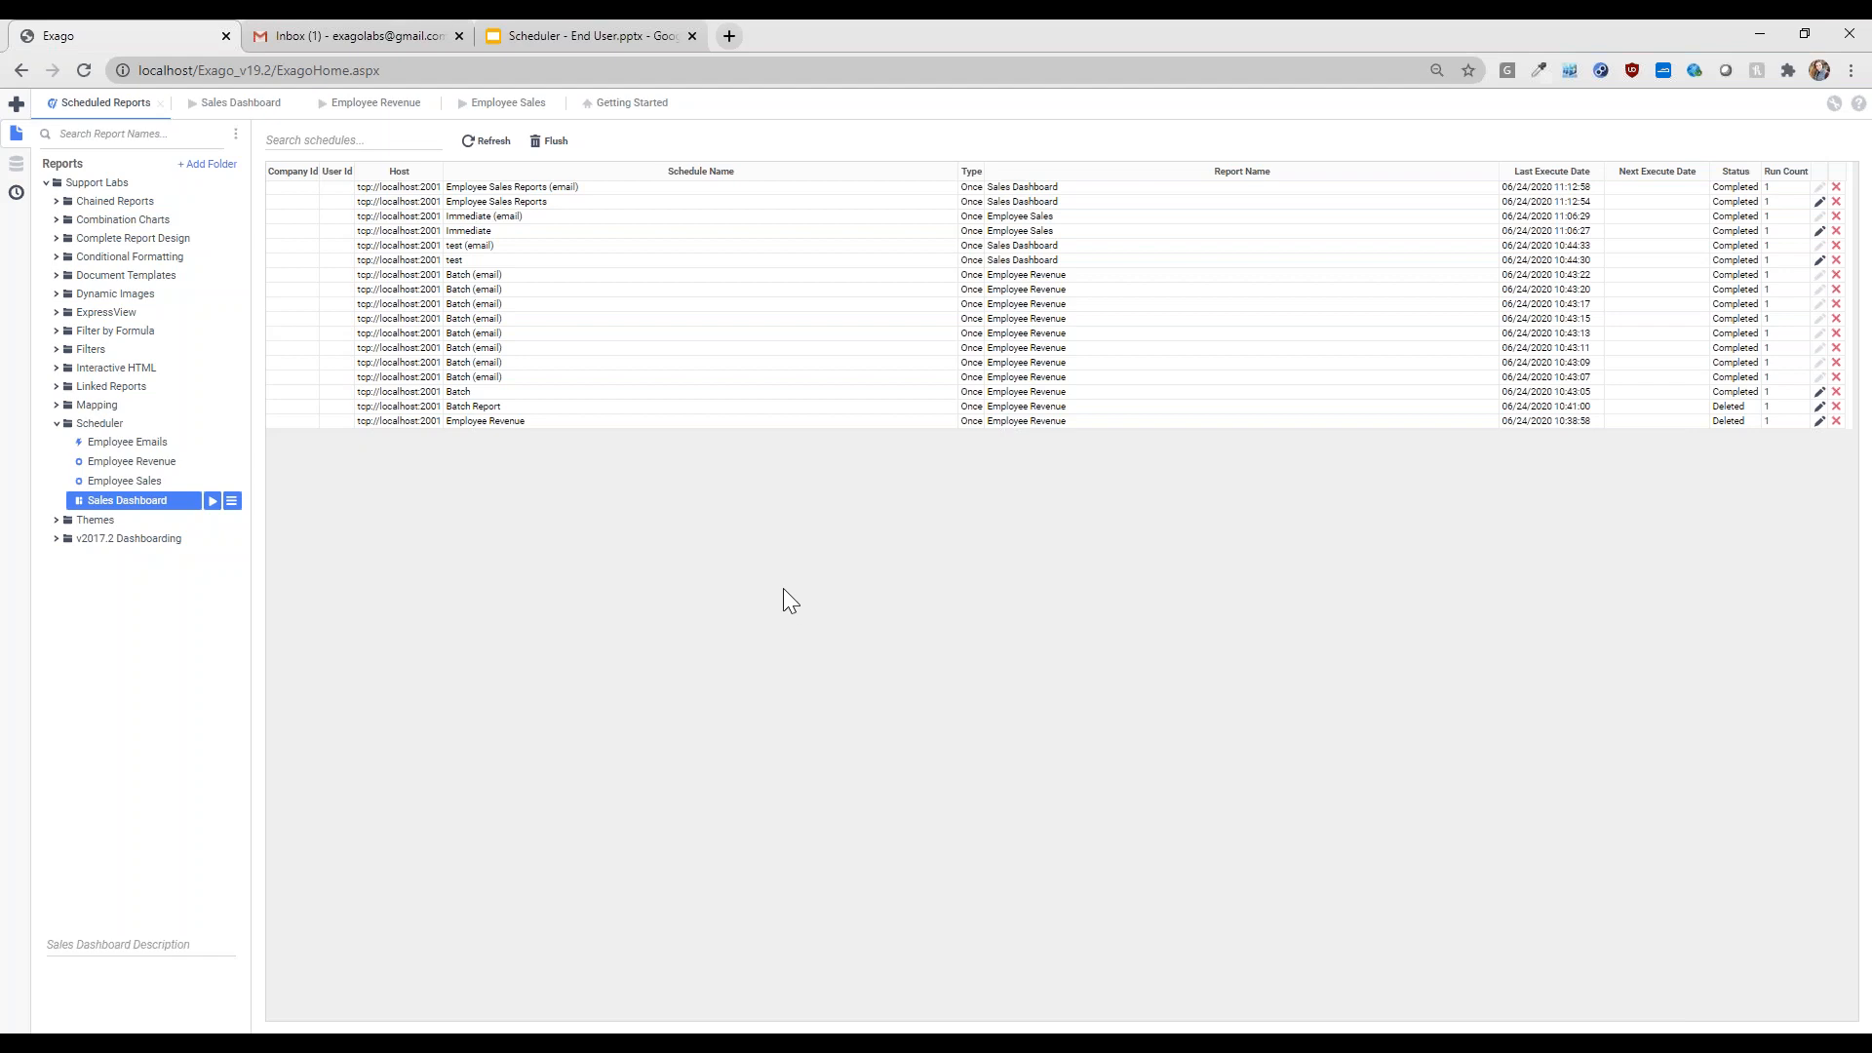
- Refresh the scheduled reports to confirm the completed run, then reload Gmail to find the email
click(486, 145)
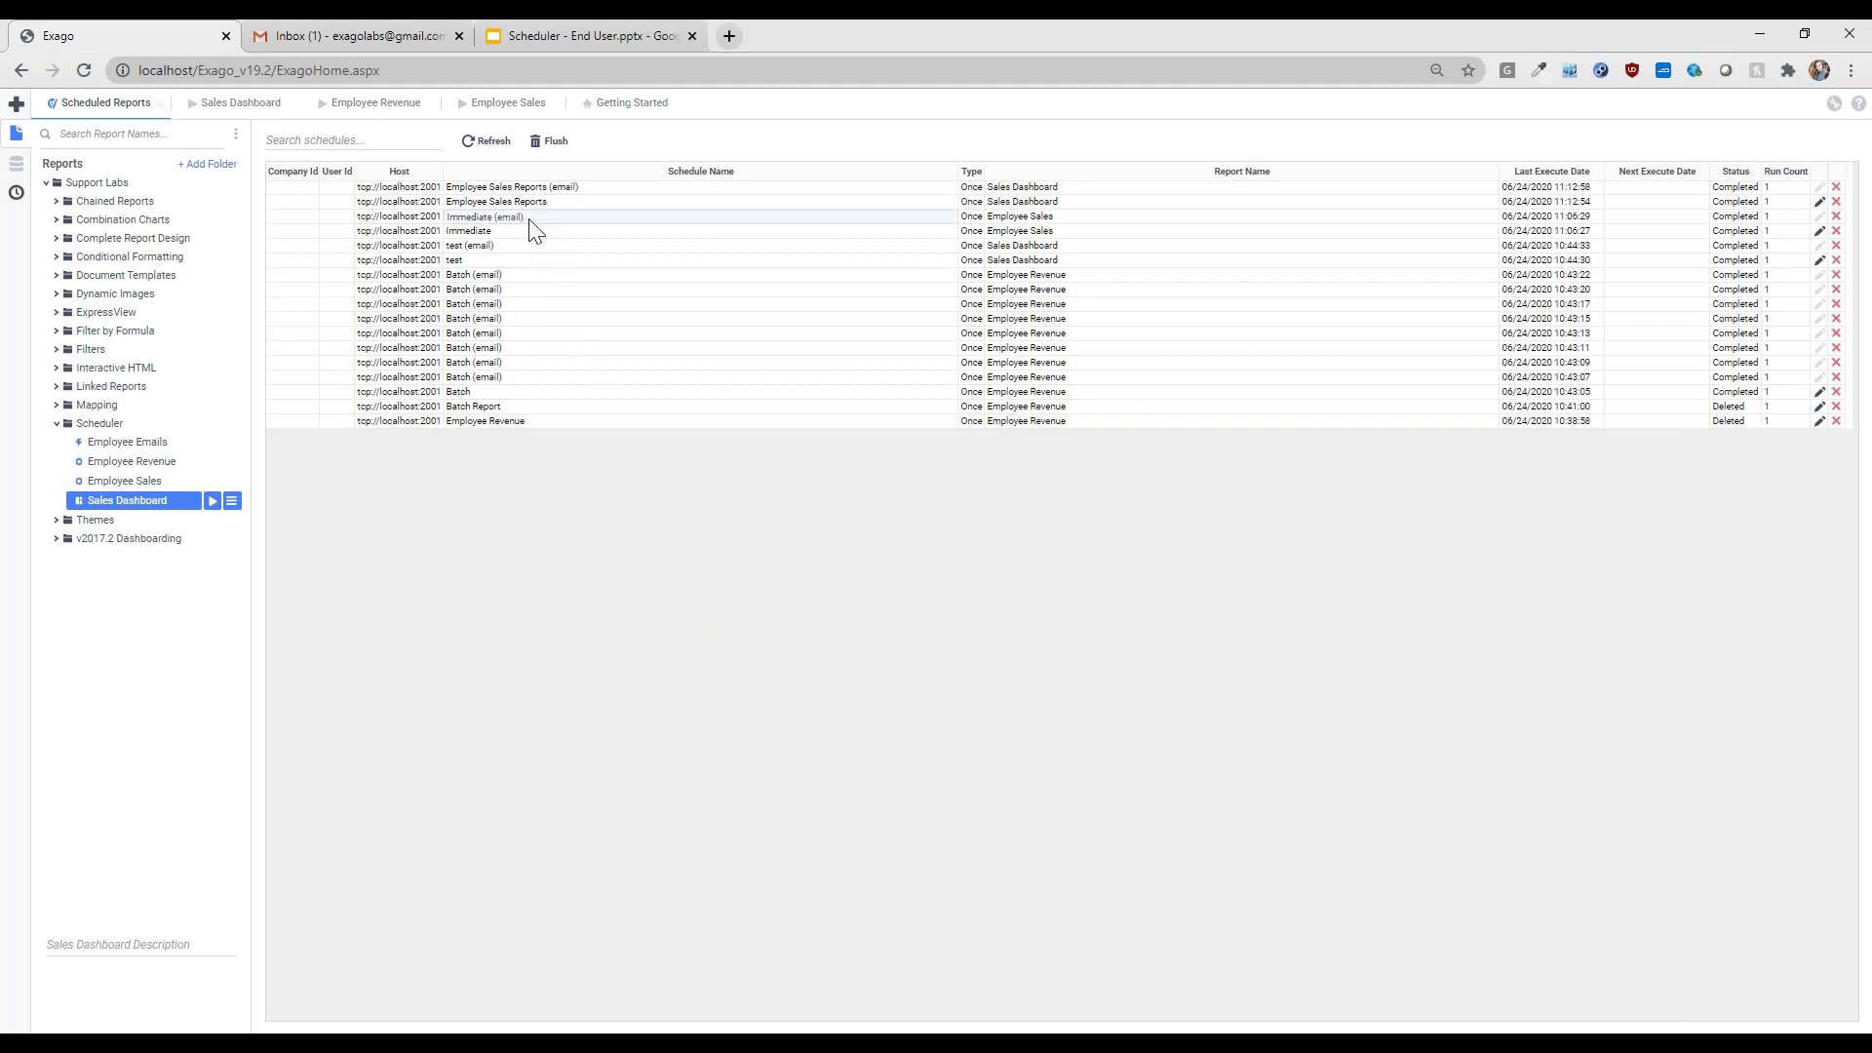
click(1020, 216)
click(899, 219)
click(536, 202)
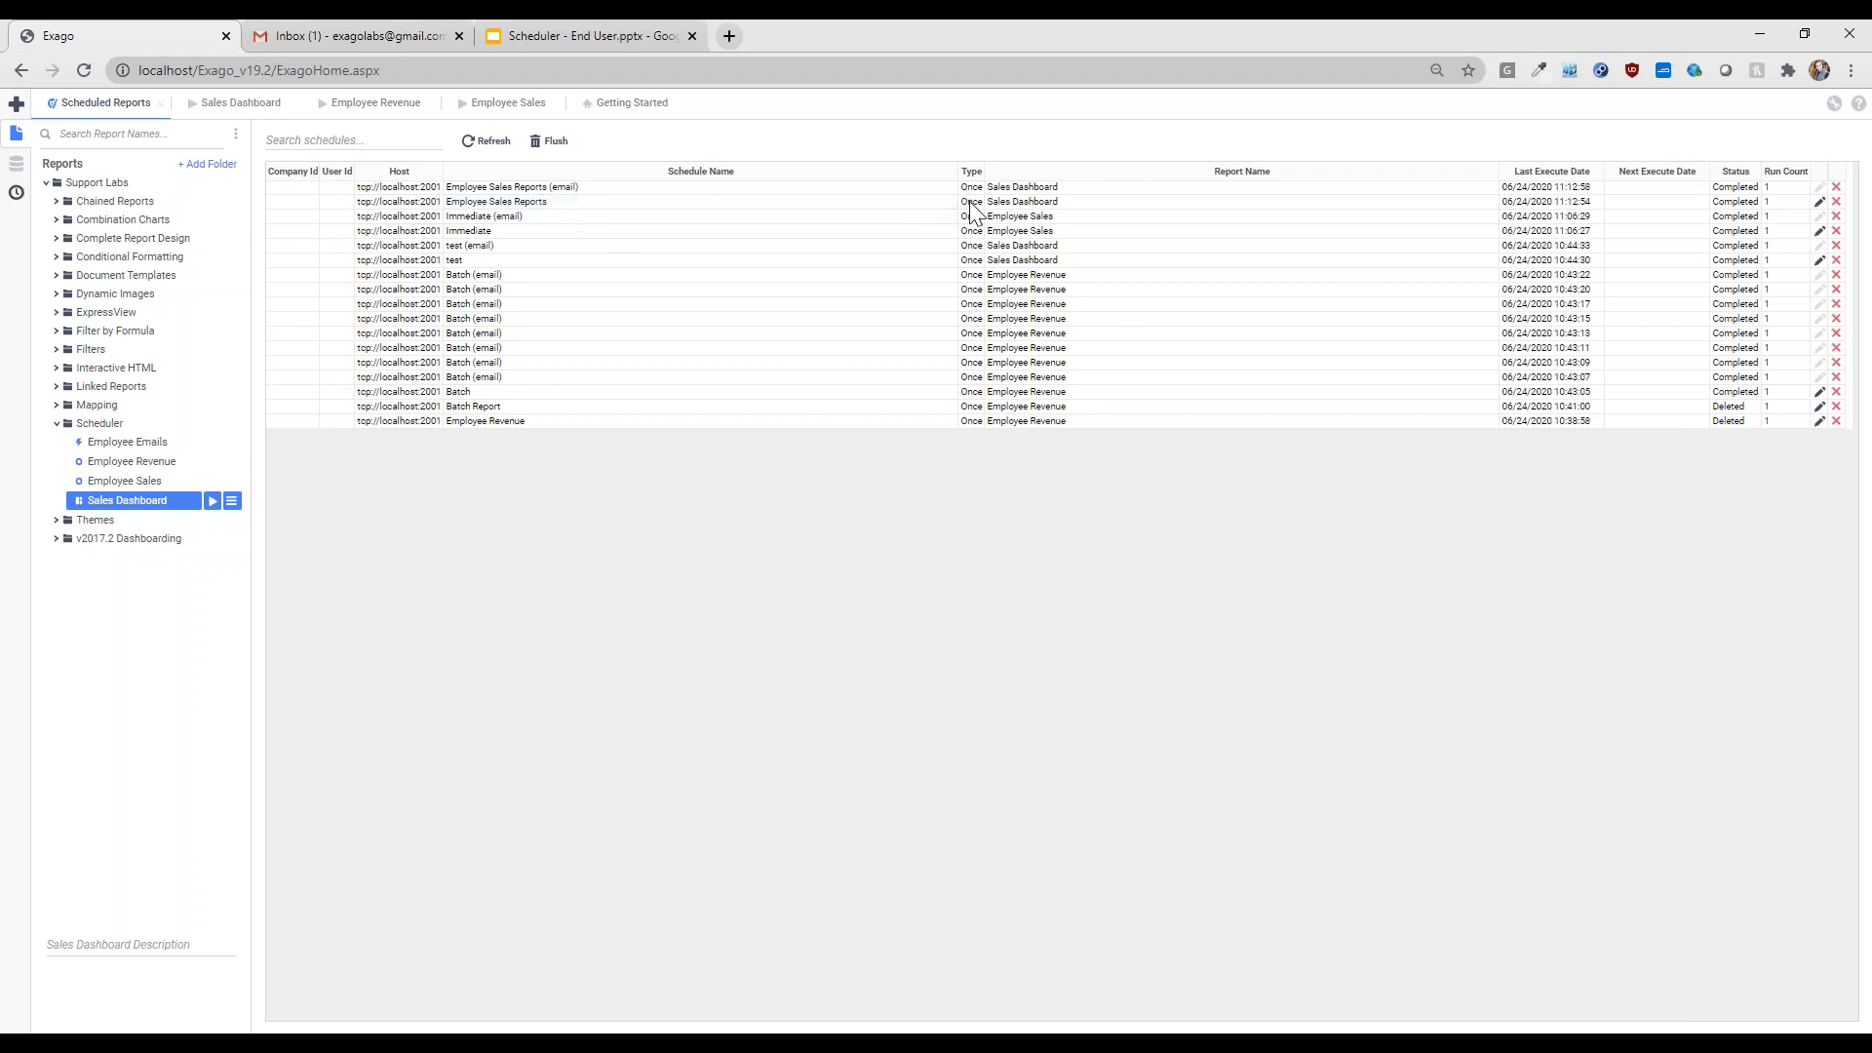
click(1031, 185)
click(598, 190)
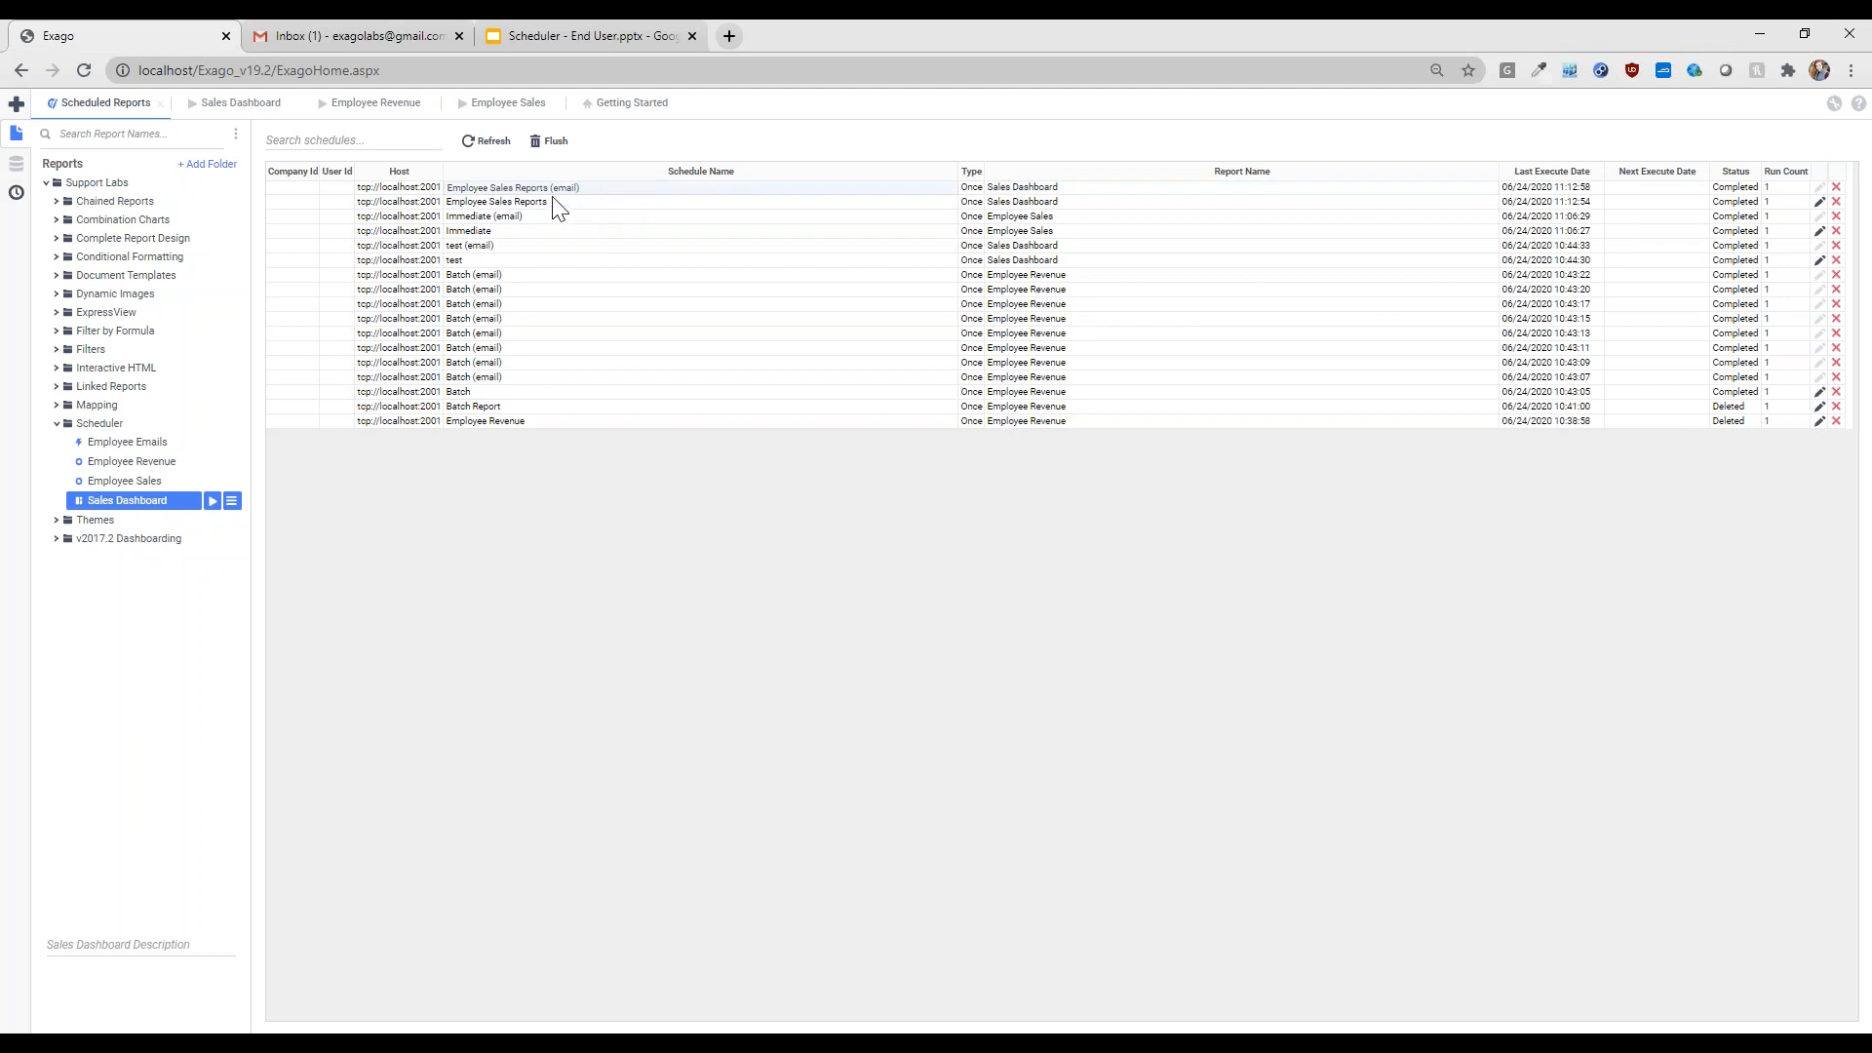
click(305, 33)
click(86, 80)
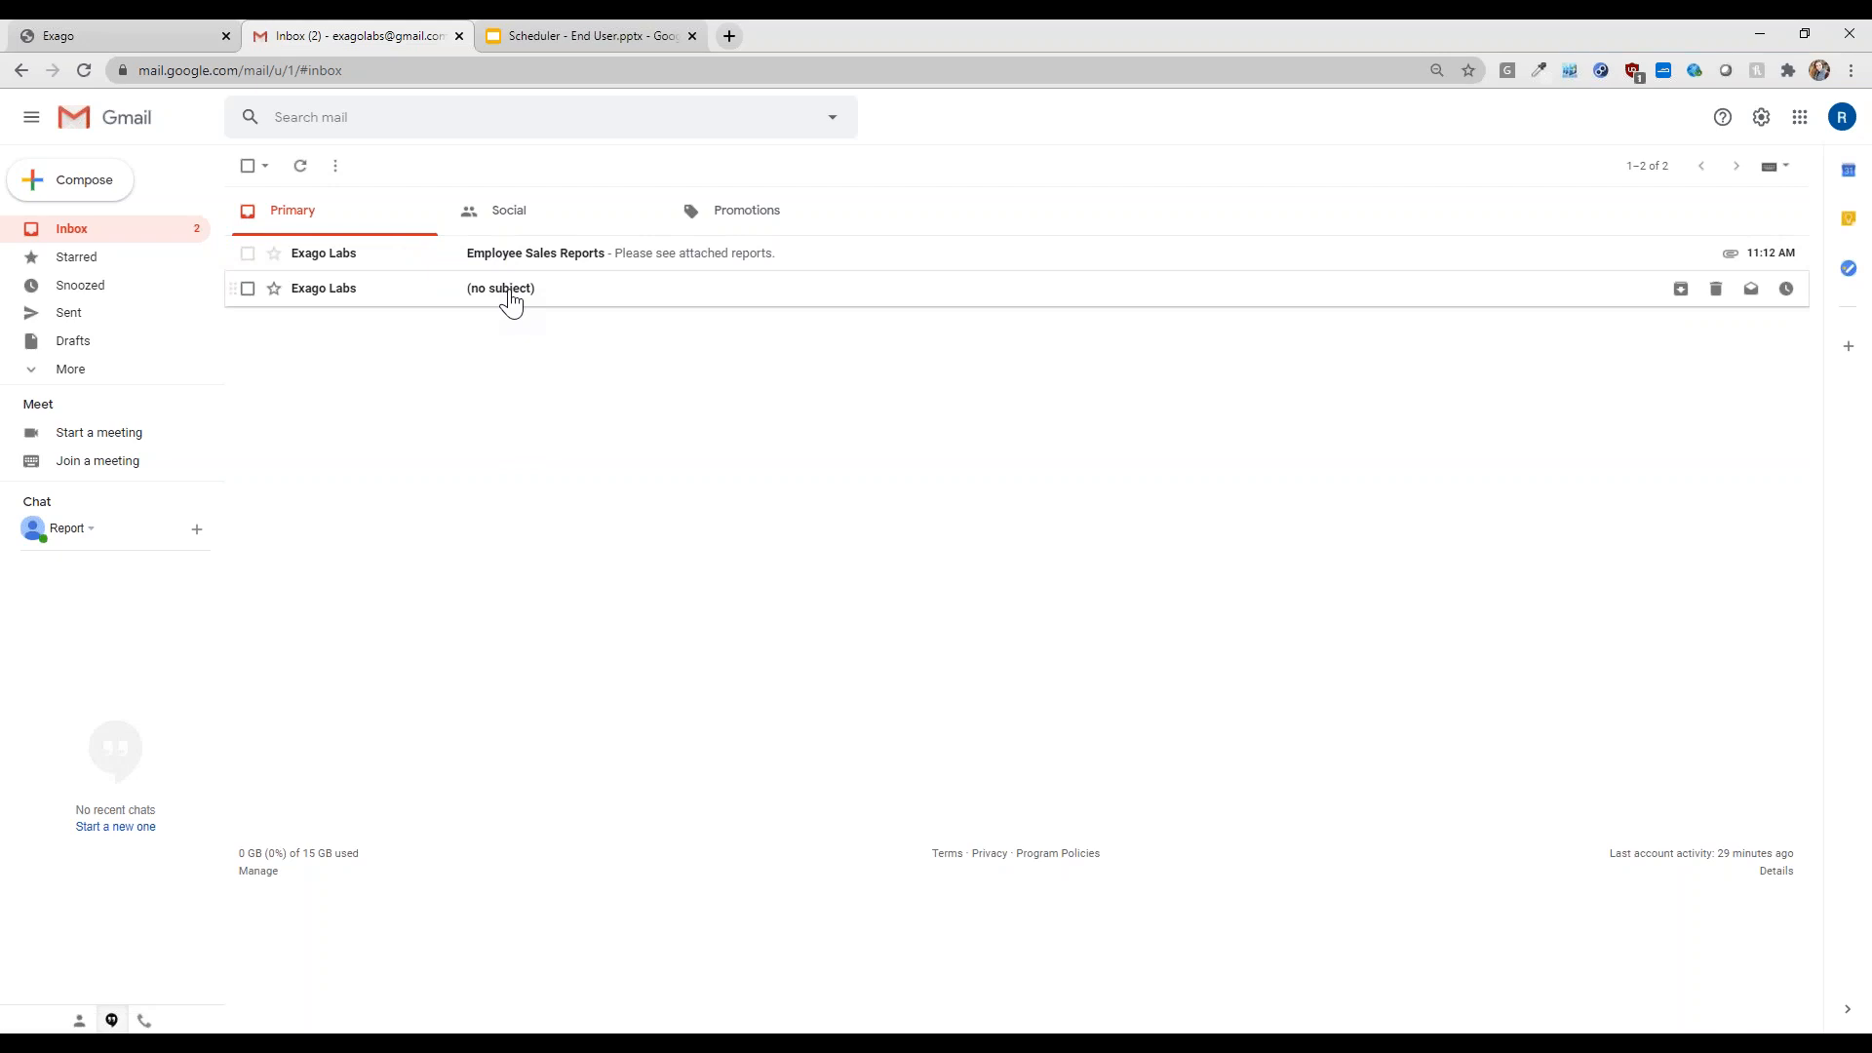
click(511, 298)
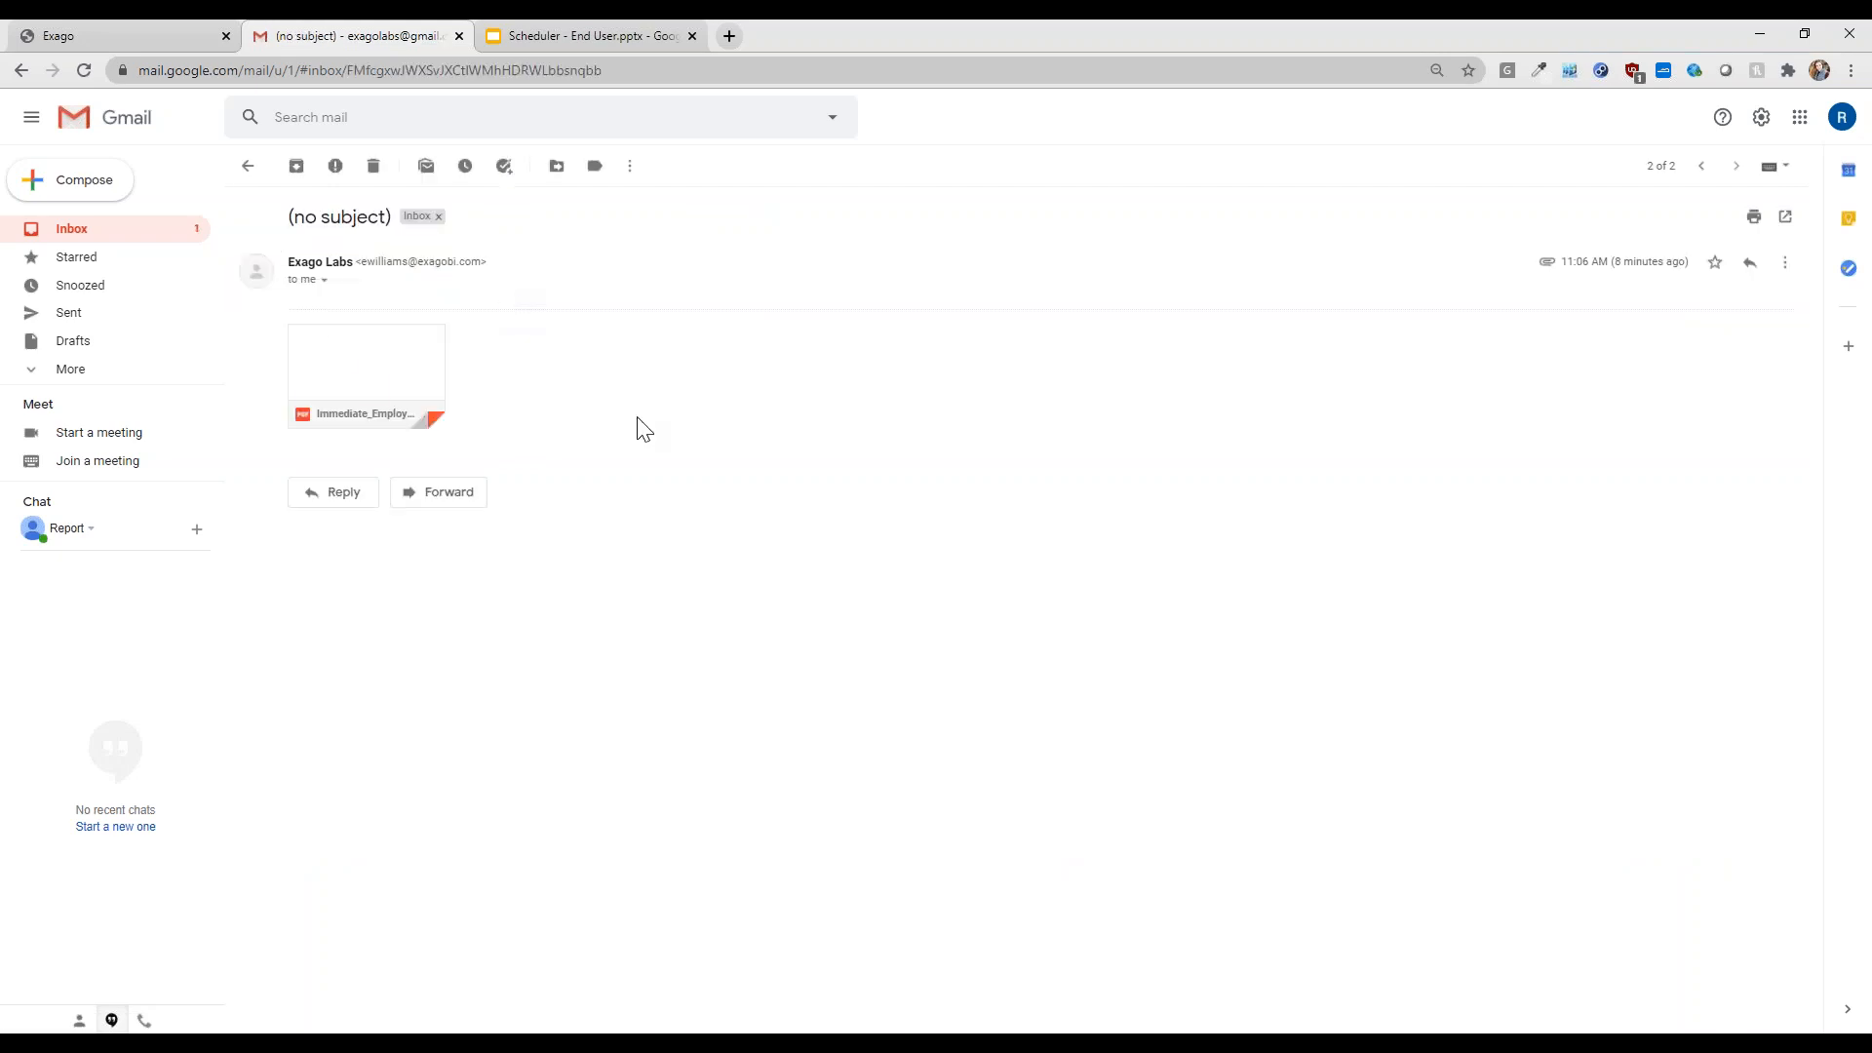
click(387, 375)
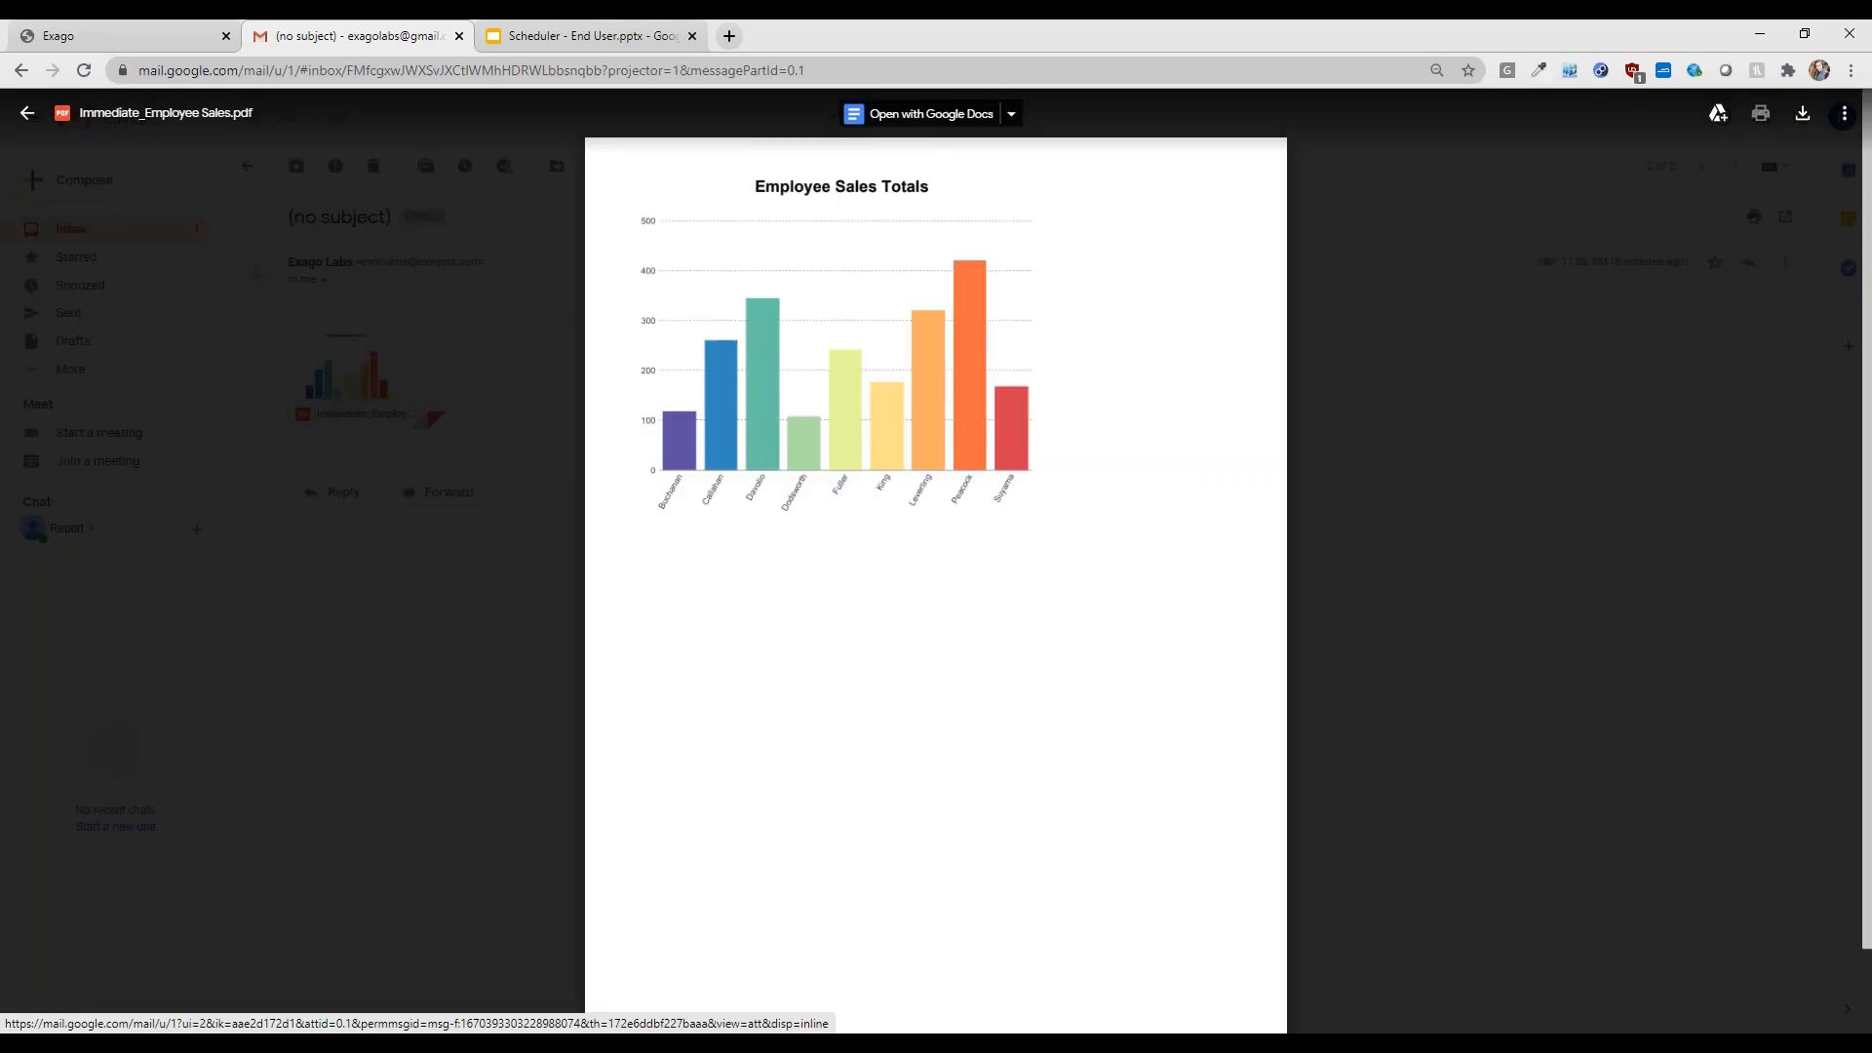
click(491, 652)
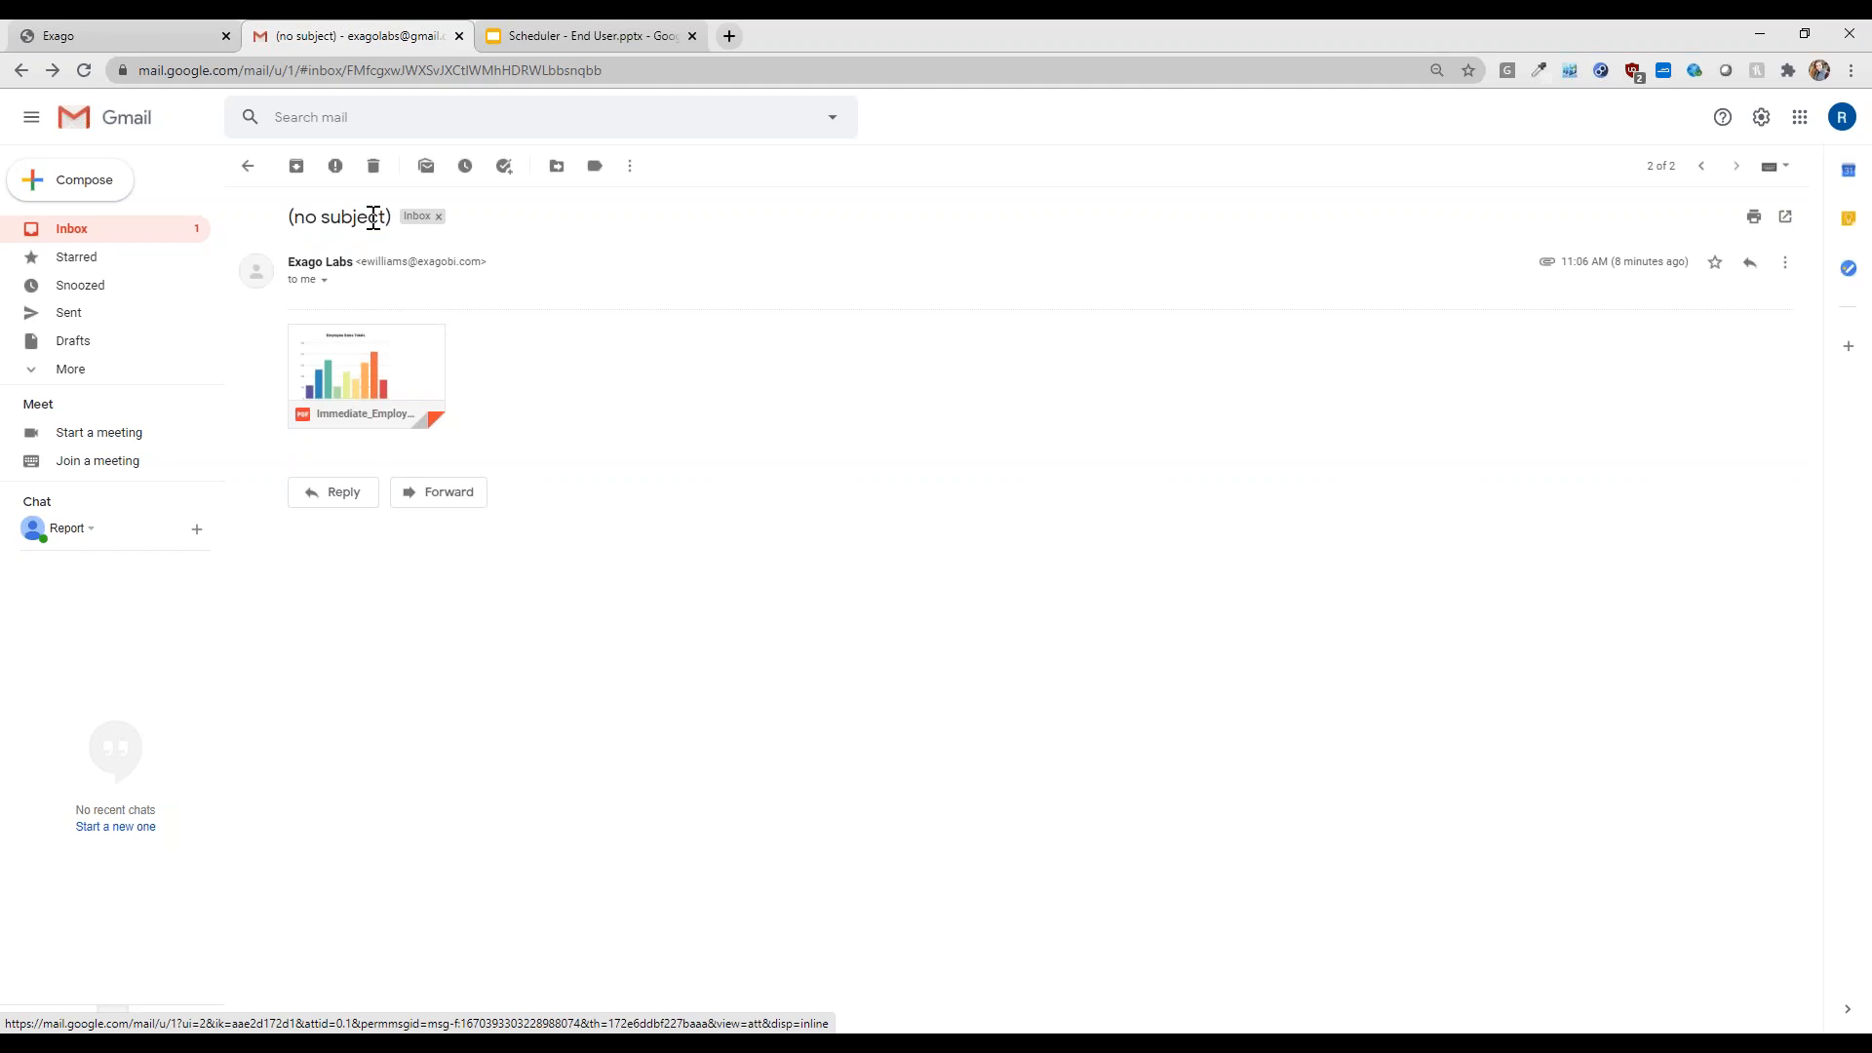
click(248, 166)
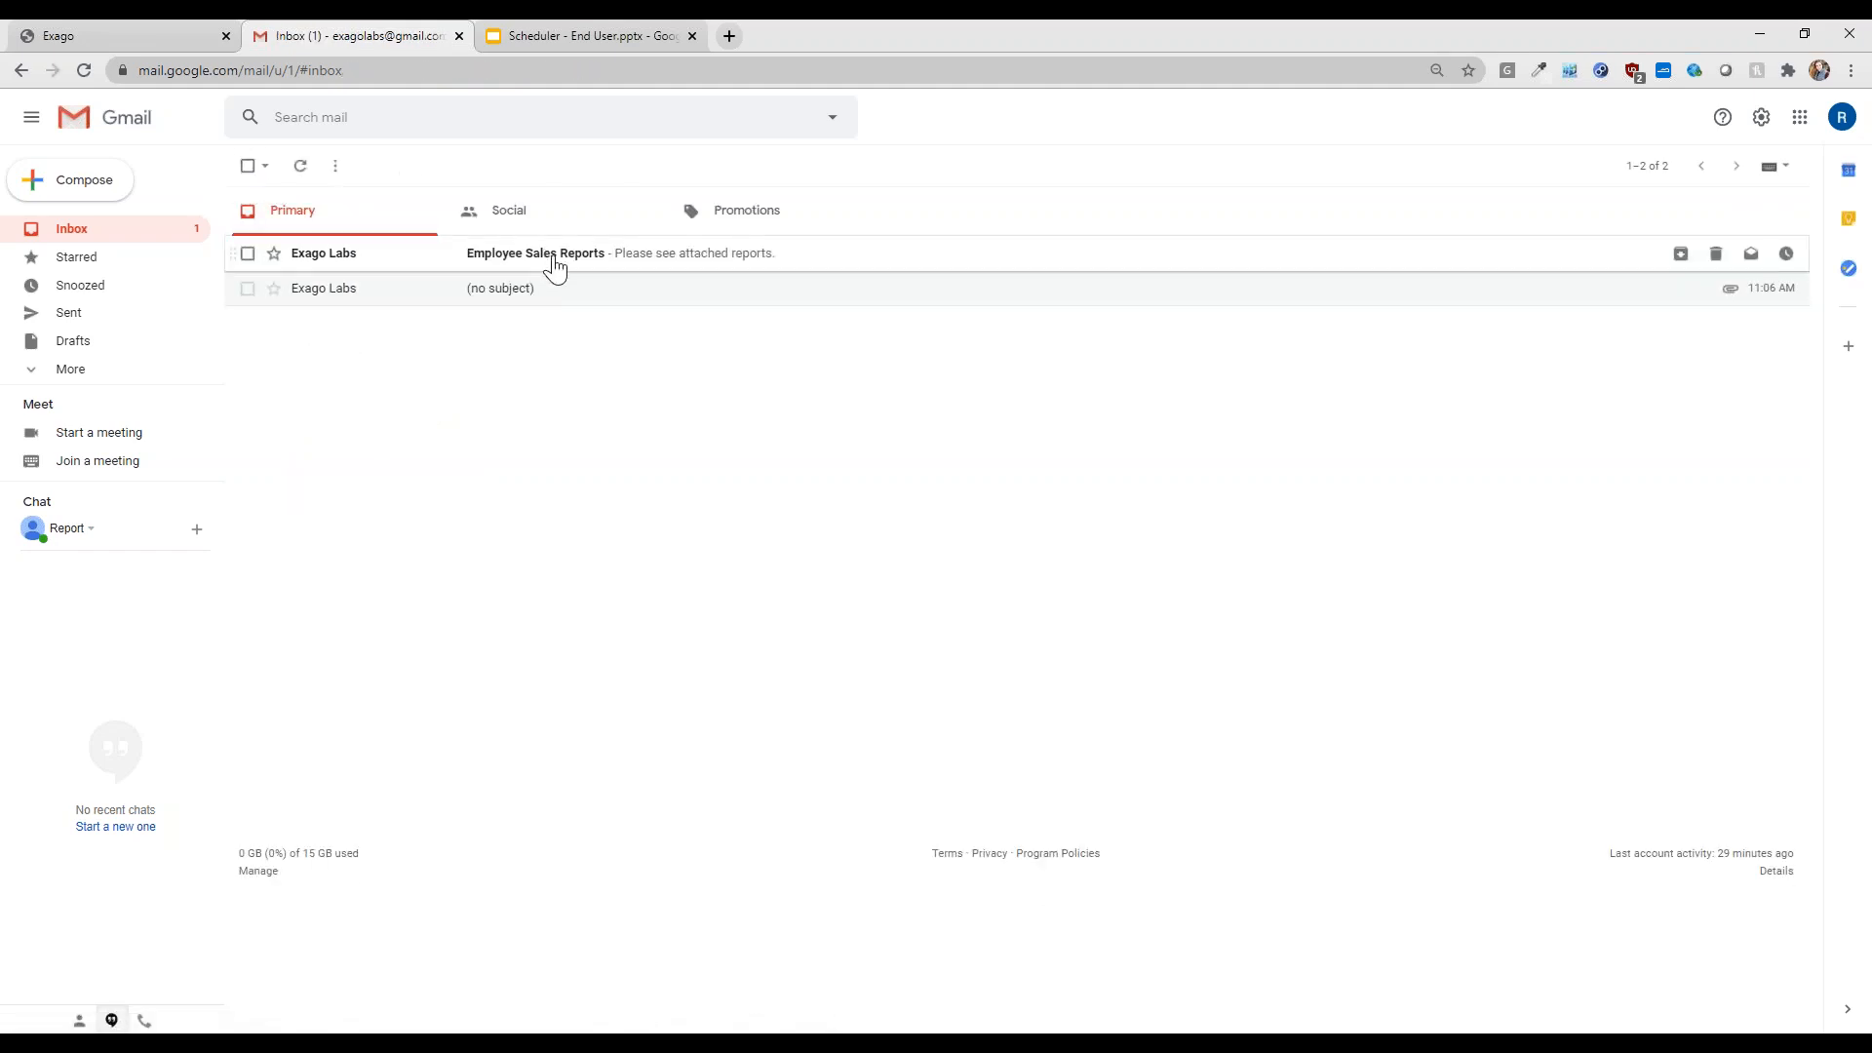
- Open the Employee Sales Reports email and unlock its Sales Dashboard PDF with the document password
click(556, 268)
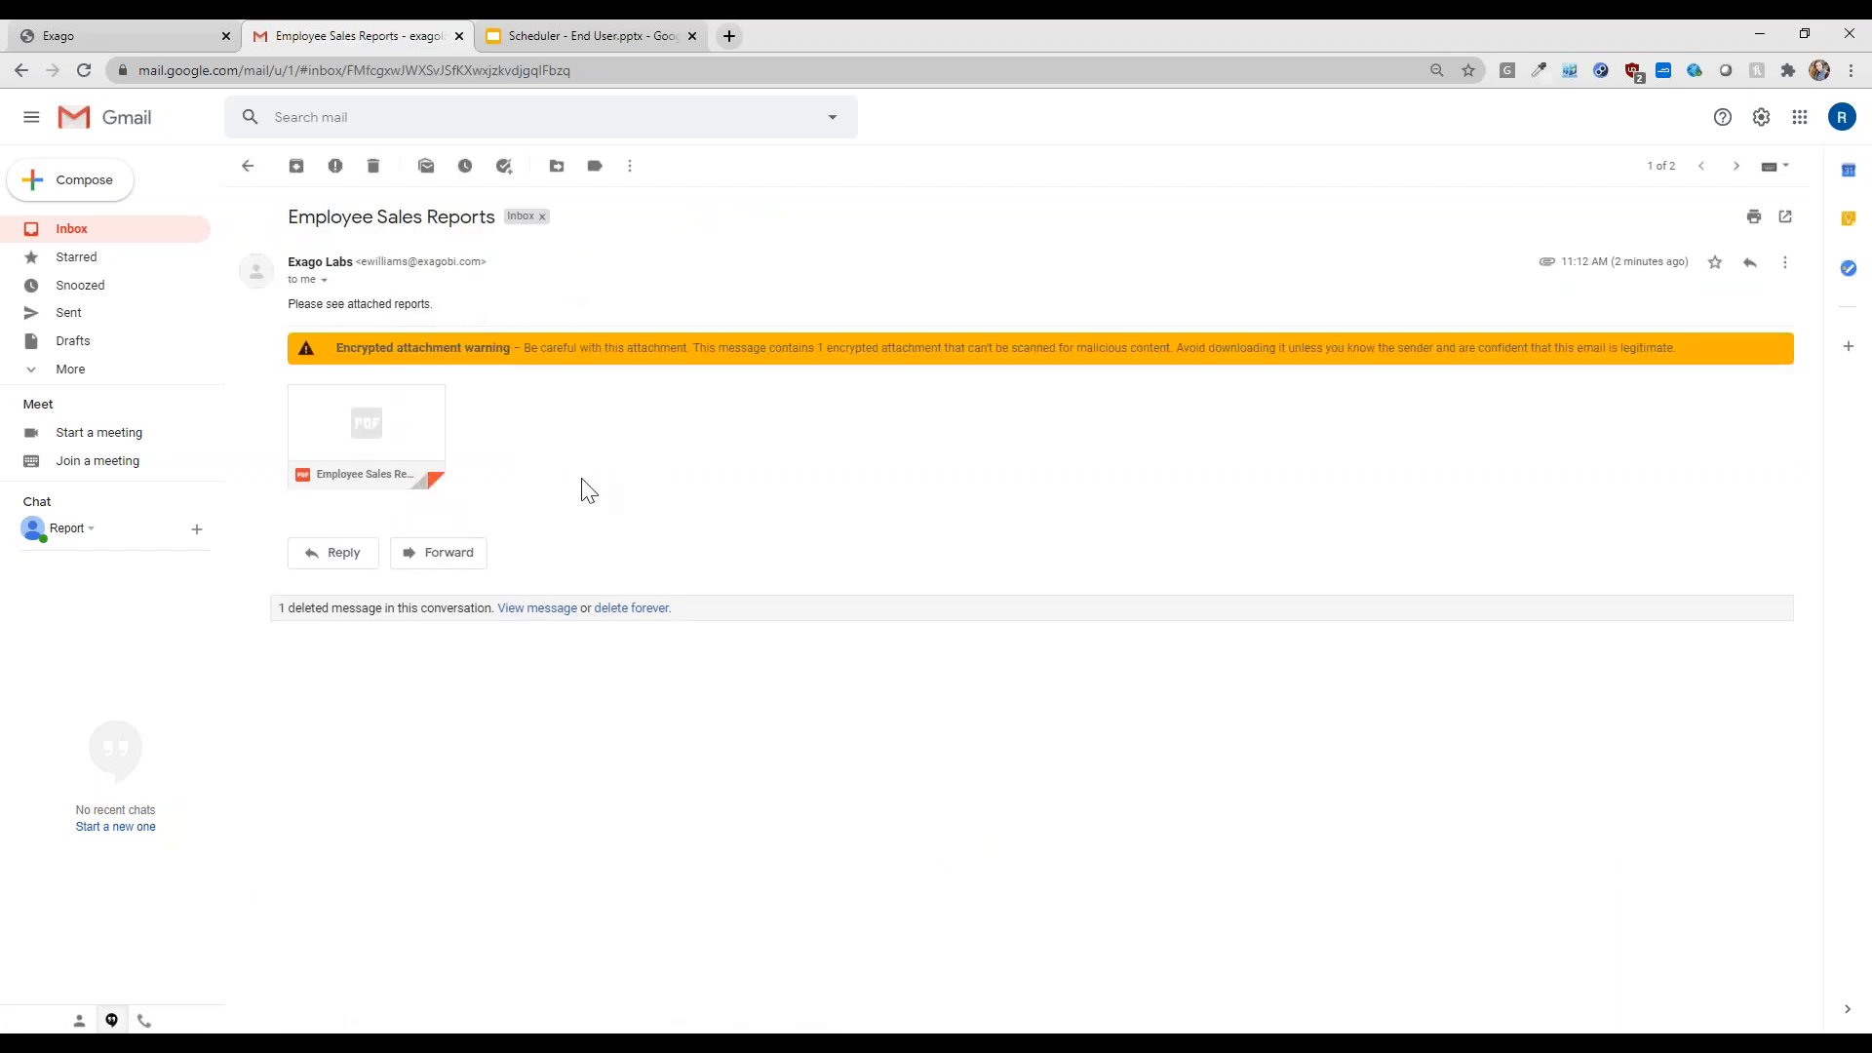
mouse_move(397, 435)
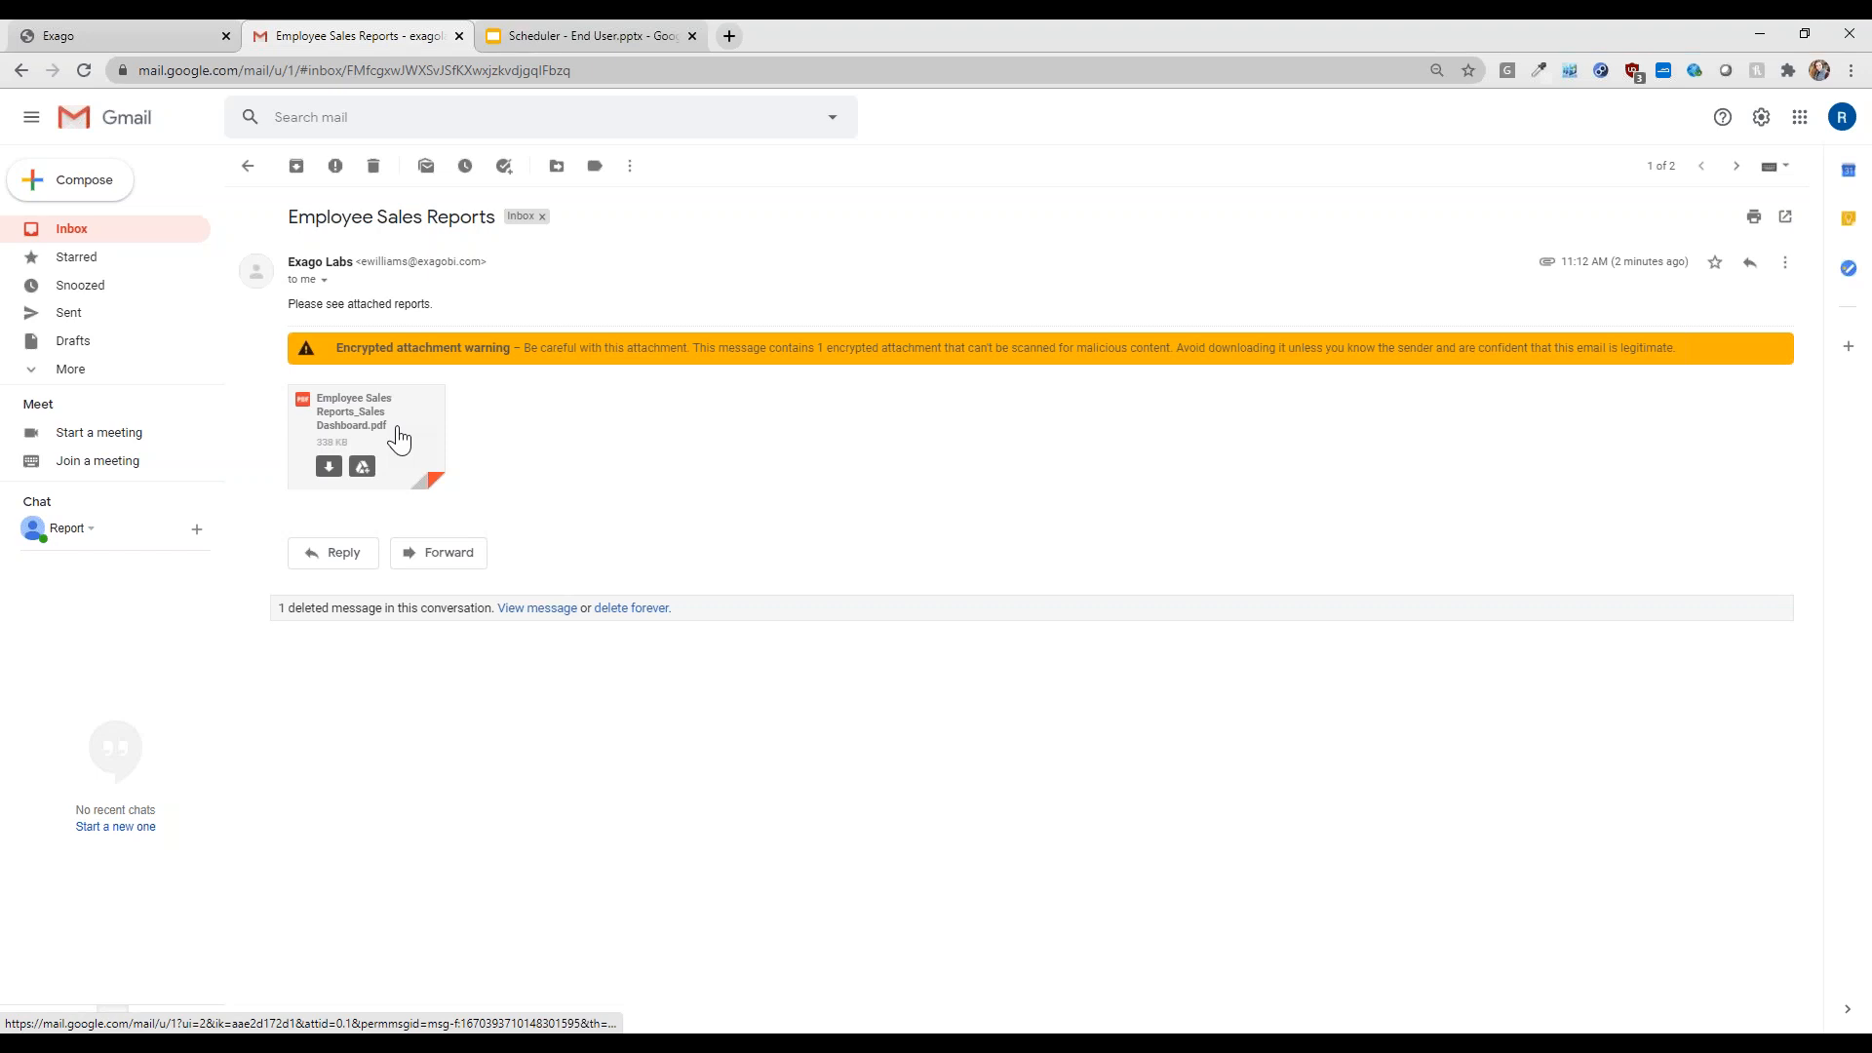
click(399, 438)
click(879, 562)
text(•••••)
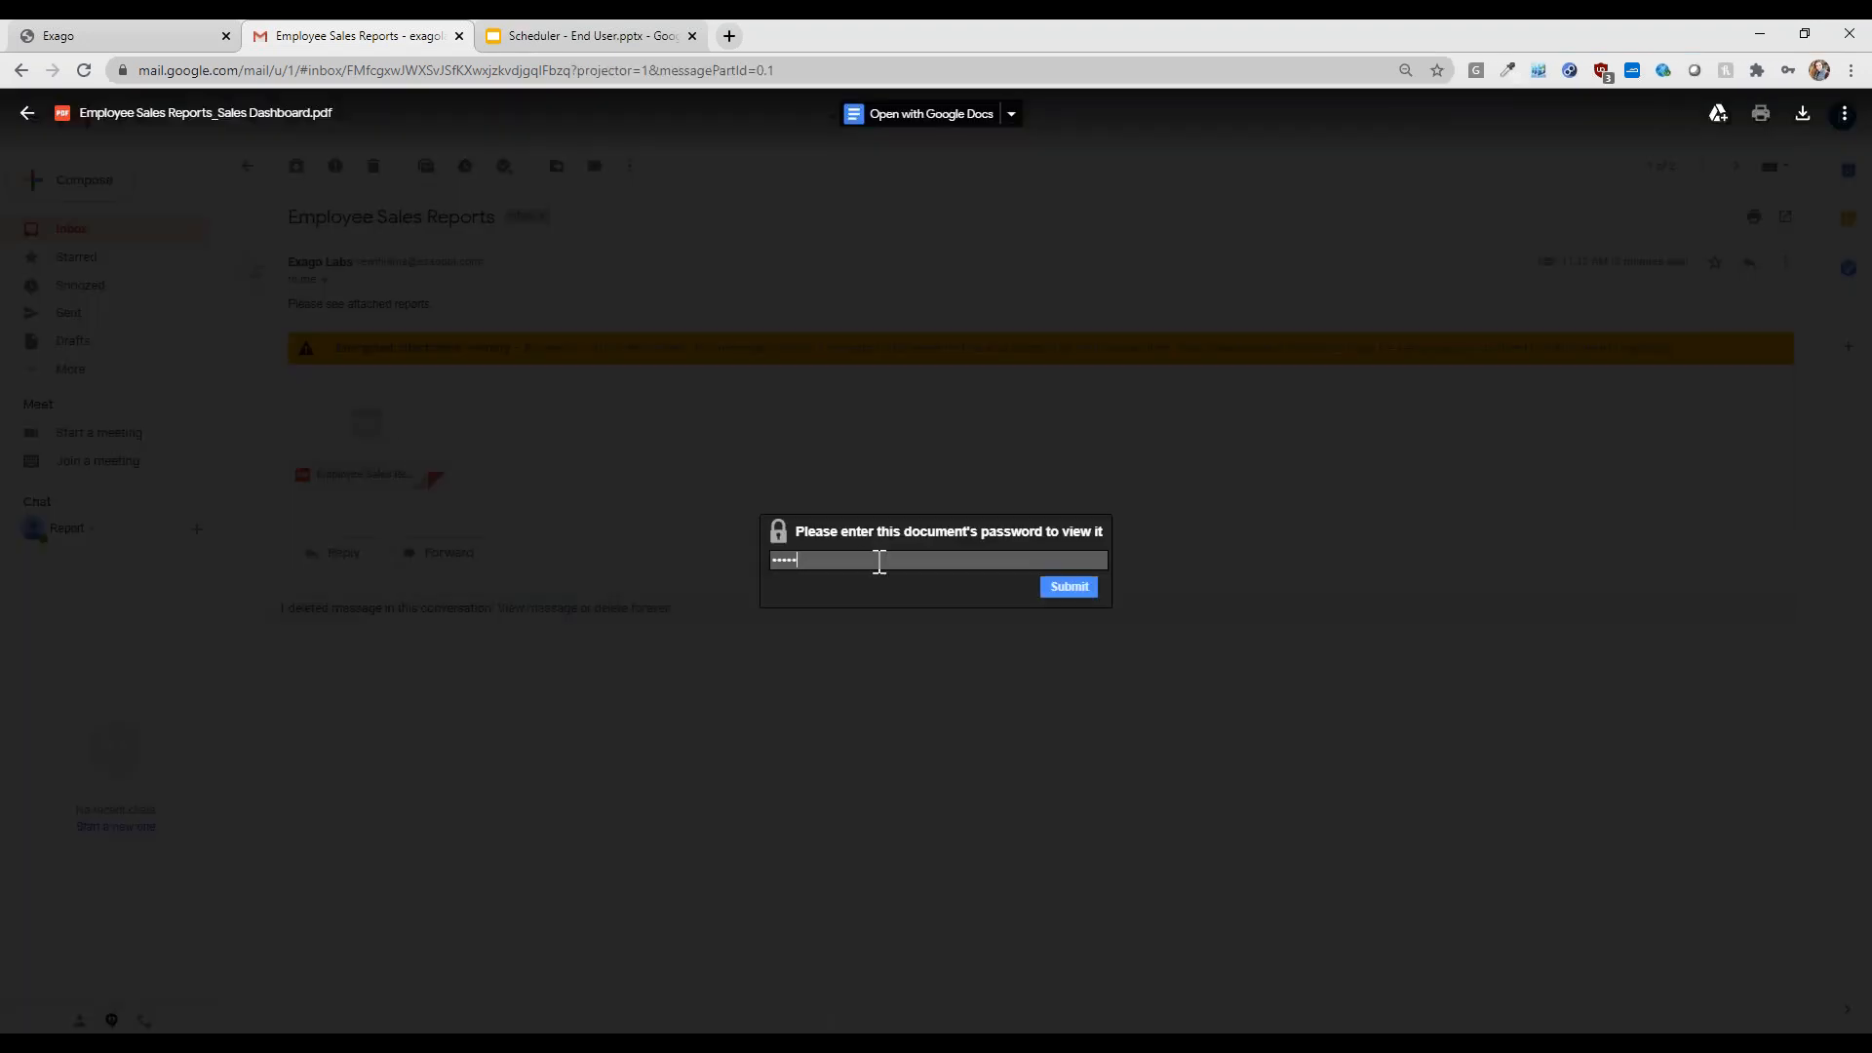
click(1064, 588)
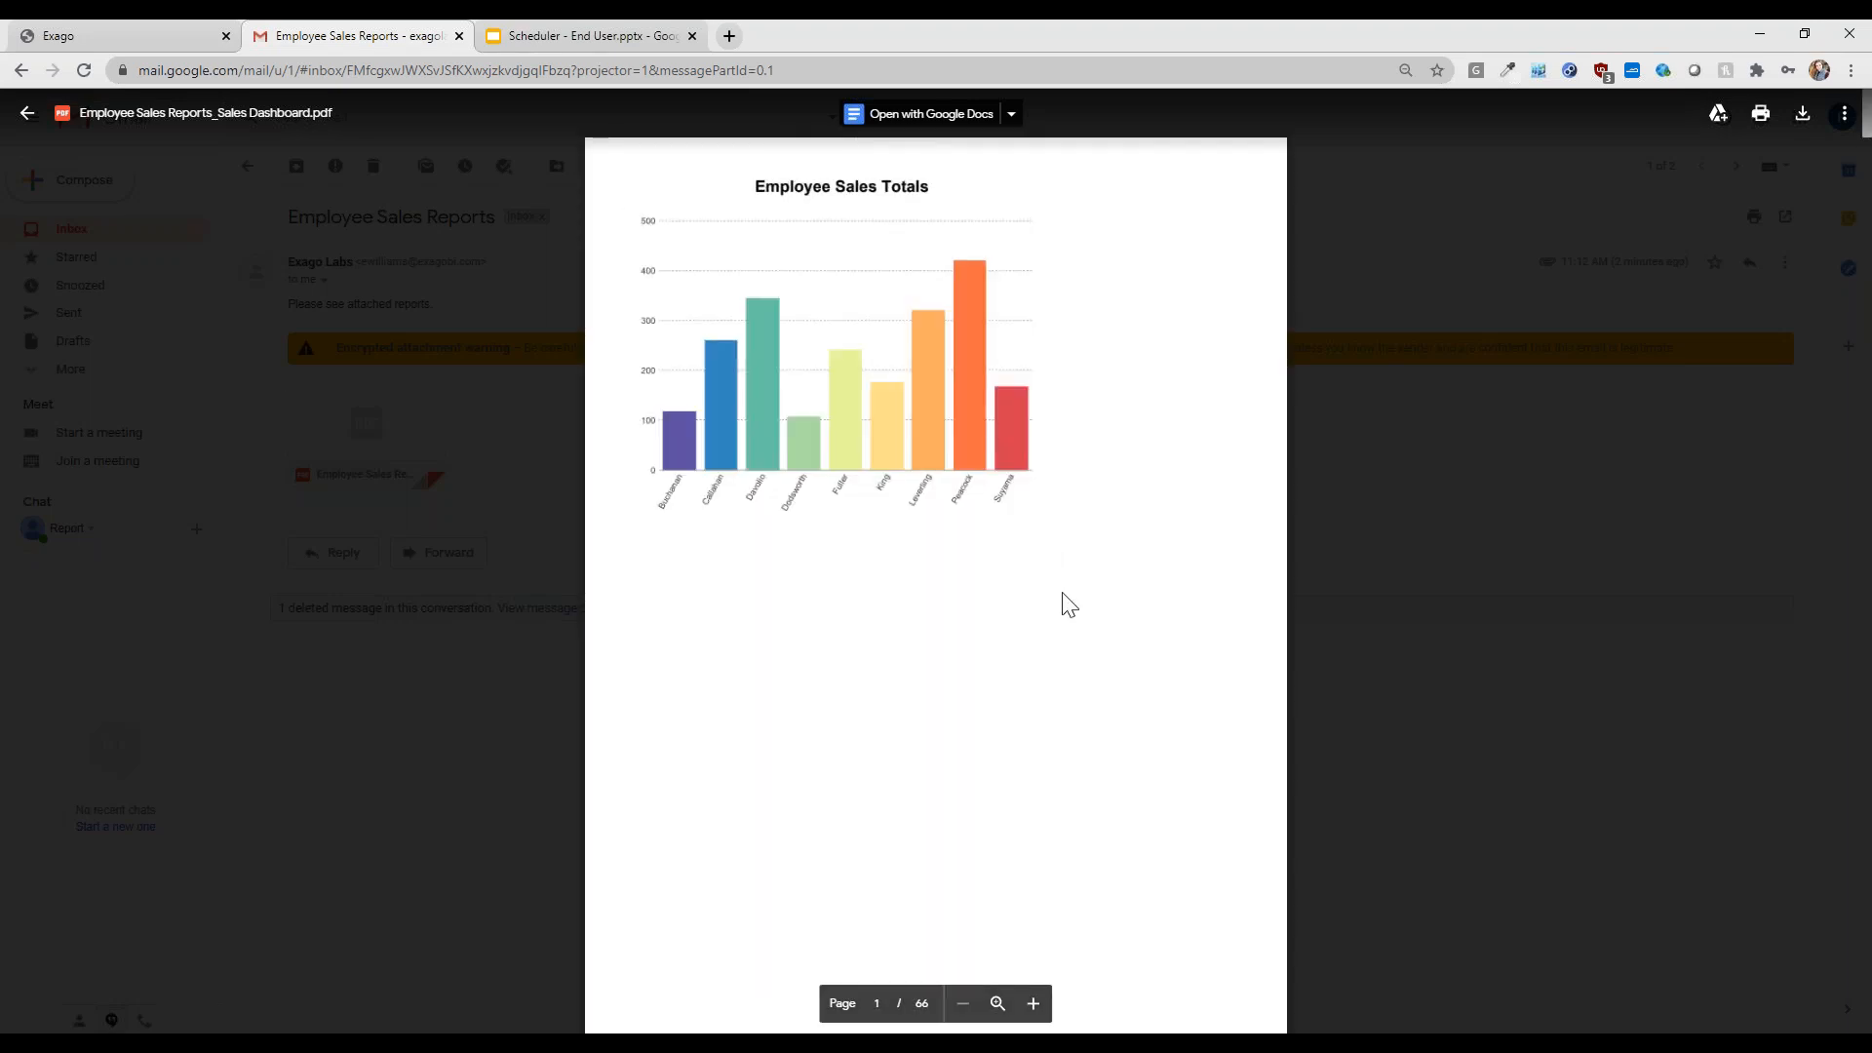
- Scroll through the unlocked Sales Dashboard PDF, then close the preview
scroll(1069, 605, down, 5)
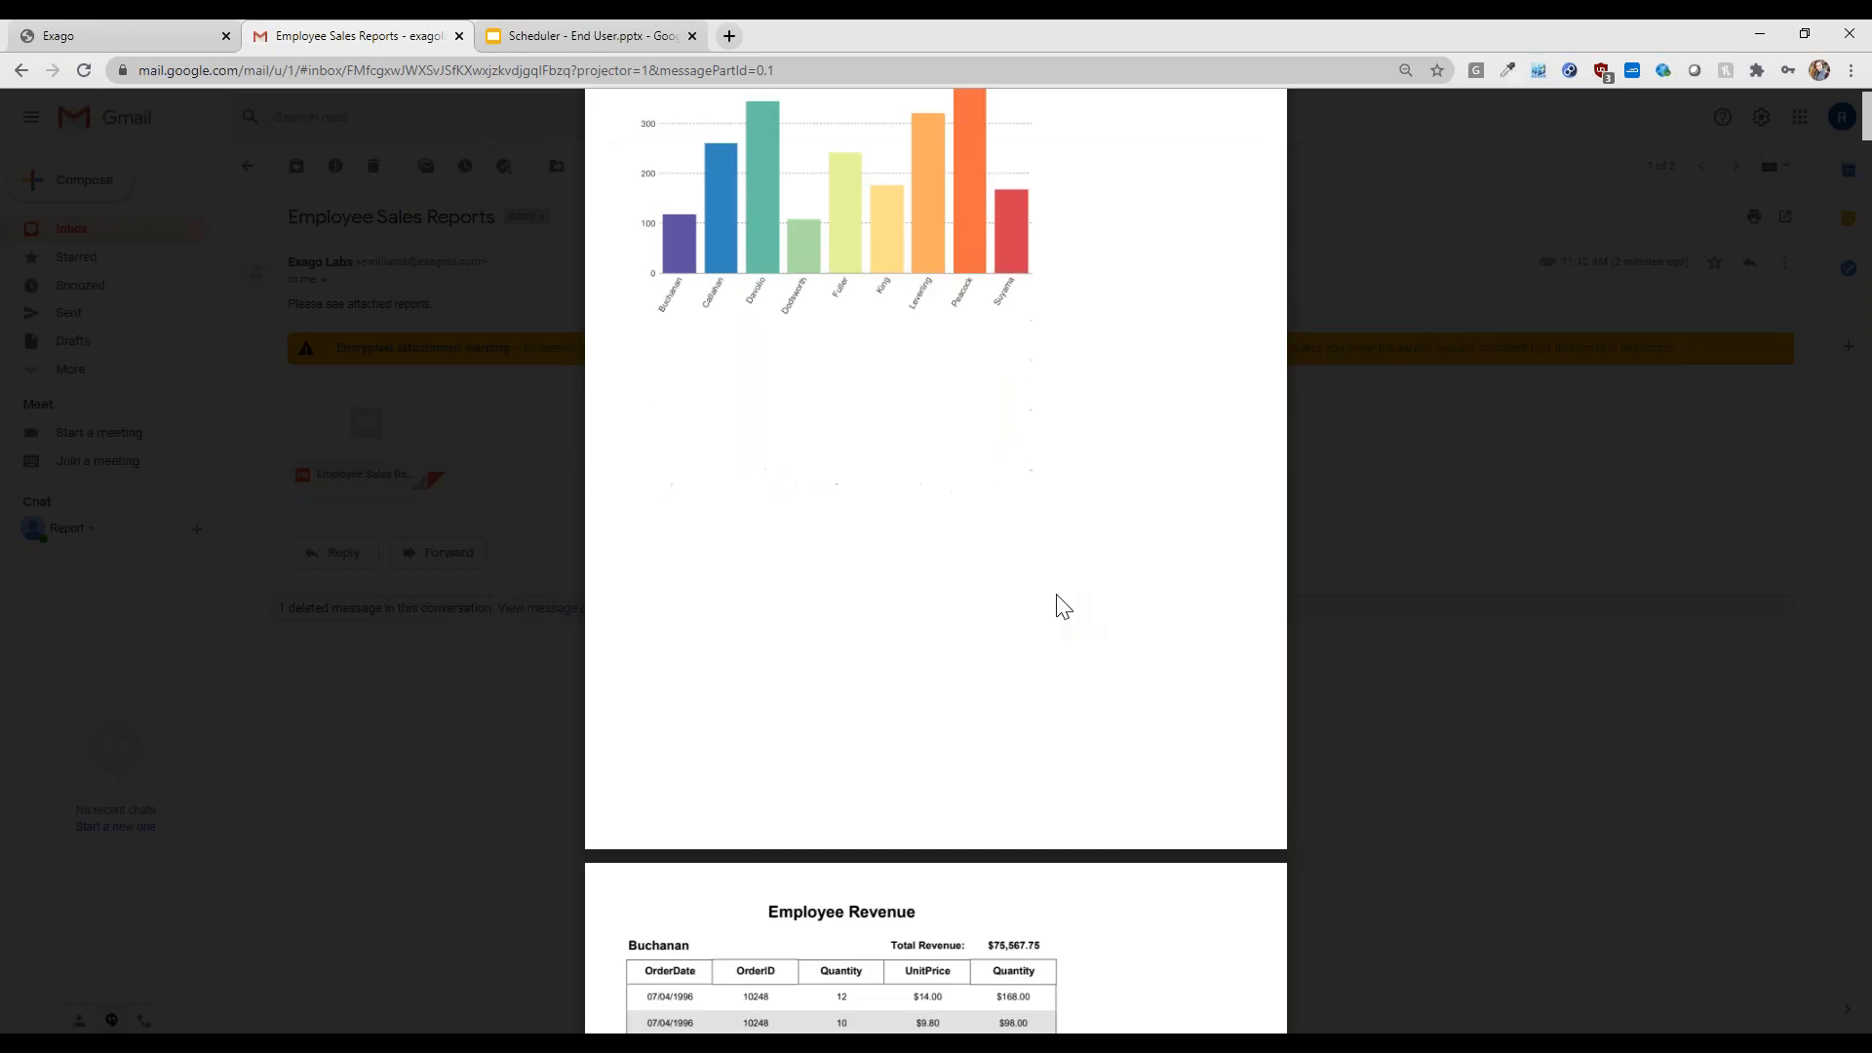
scroll(1056, 594, down, 4)
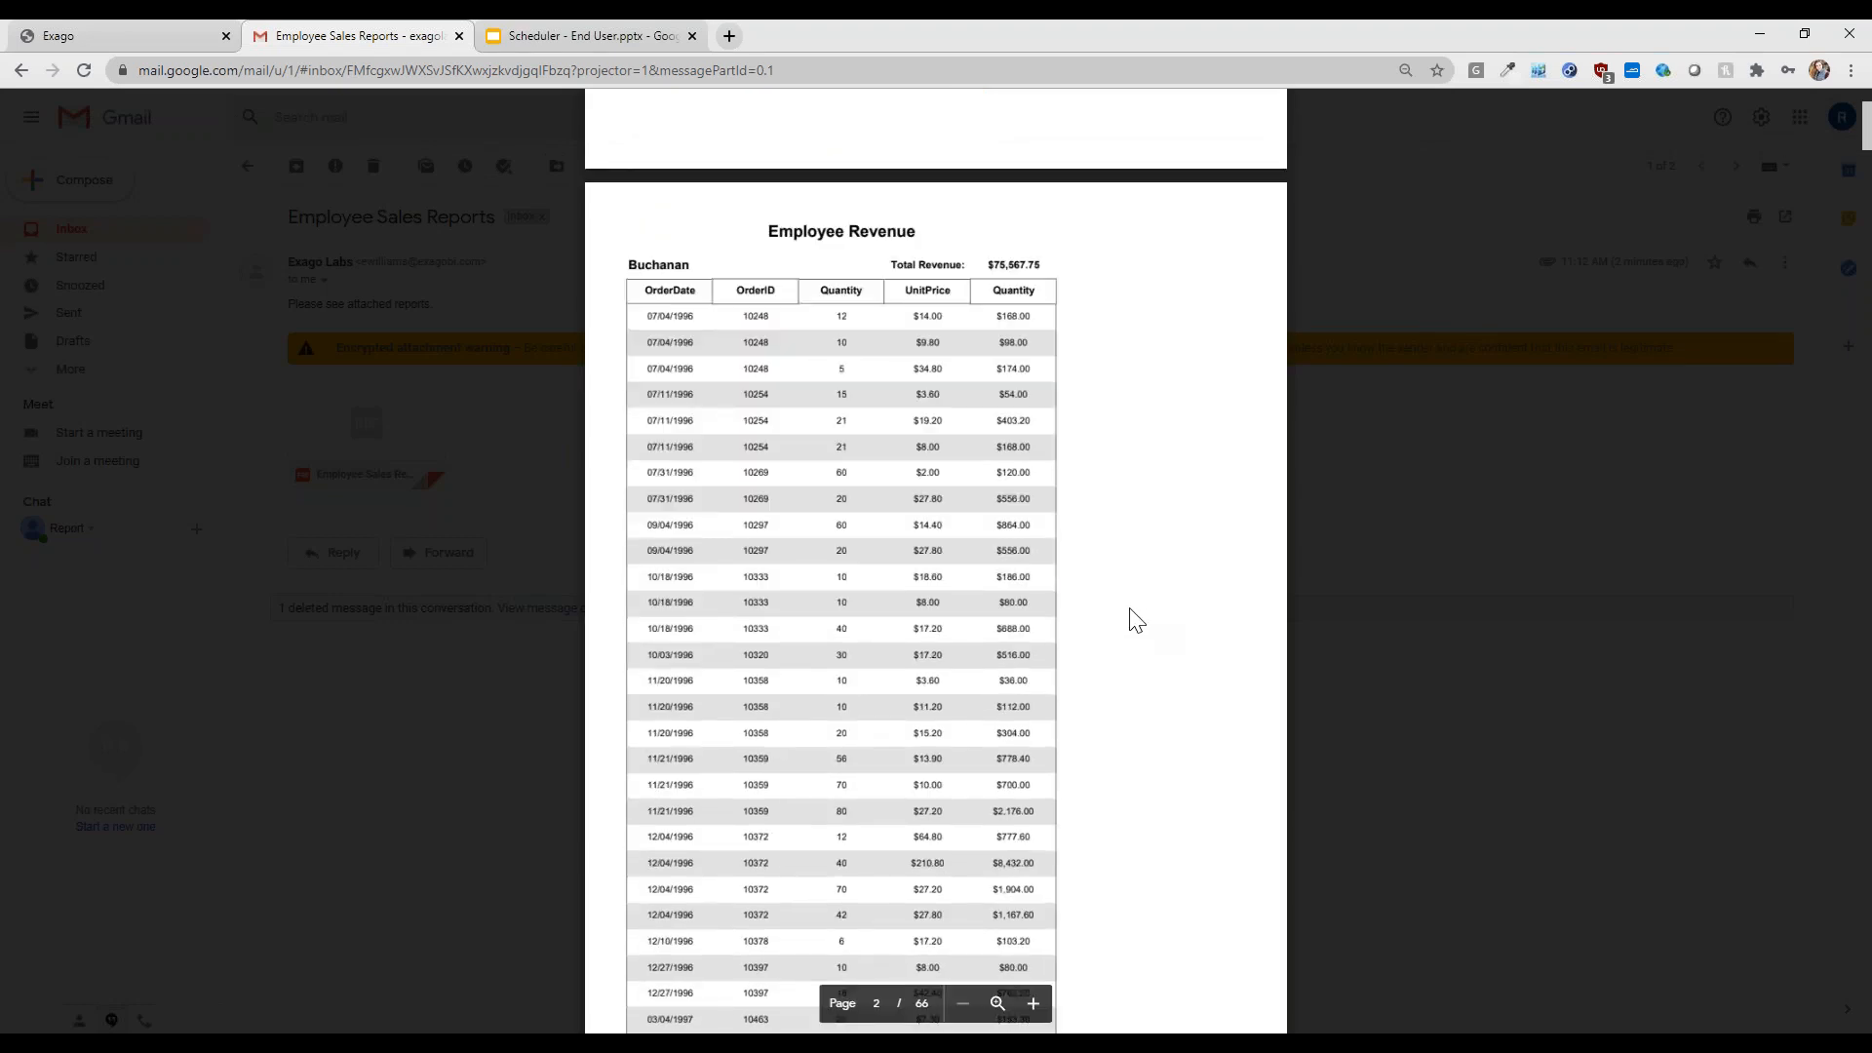
scroll(1119, 612, up, 4)
scroll(1127, 624, up, 5)
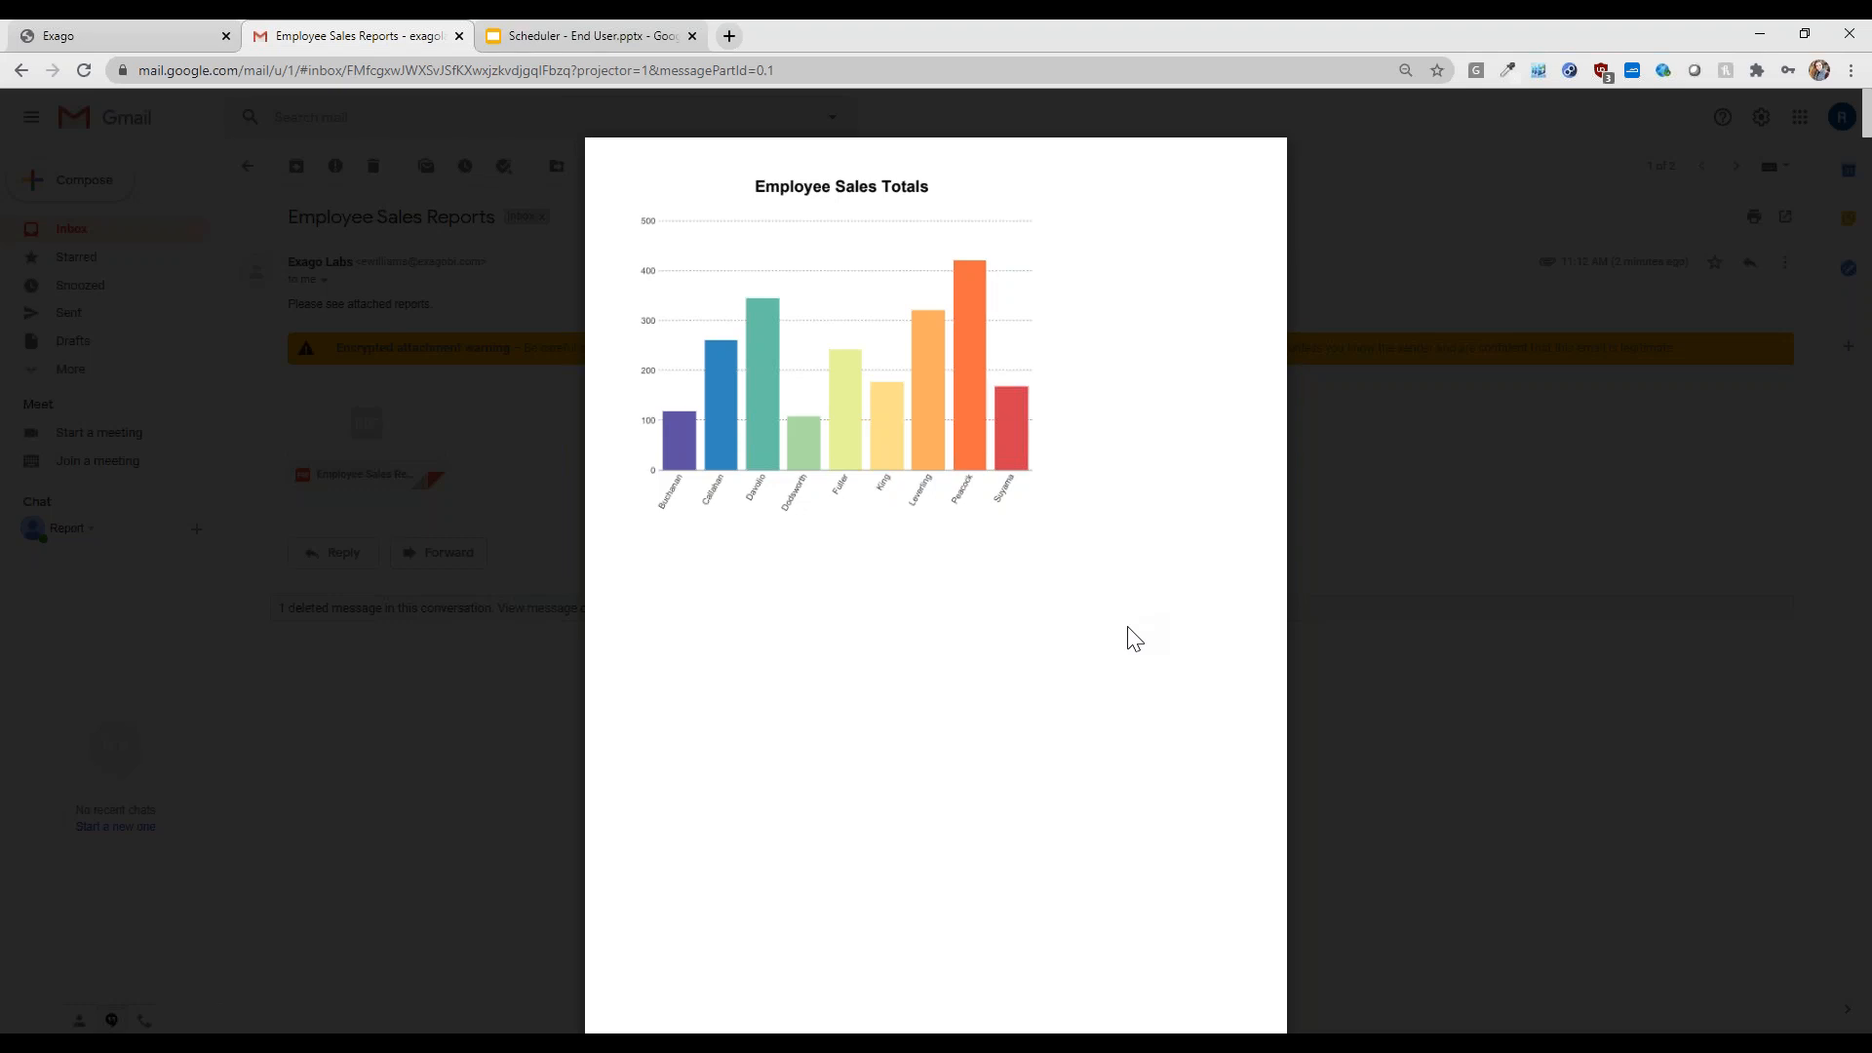
scroll(1020, 610, down, 9)
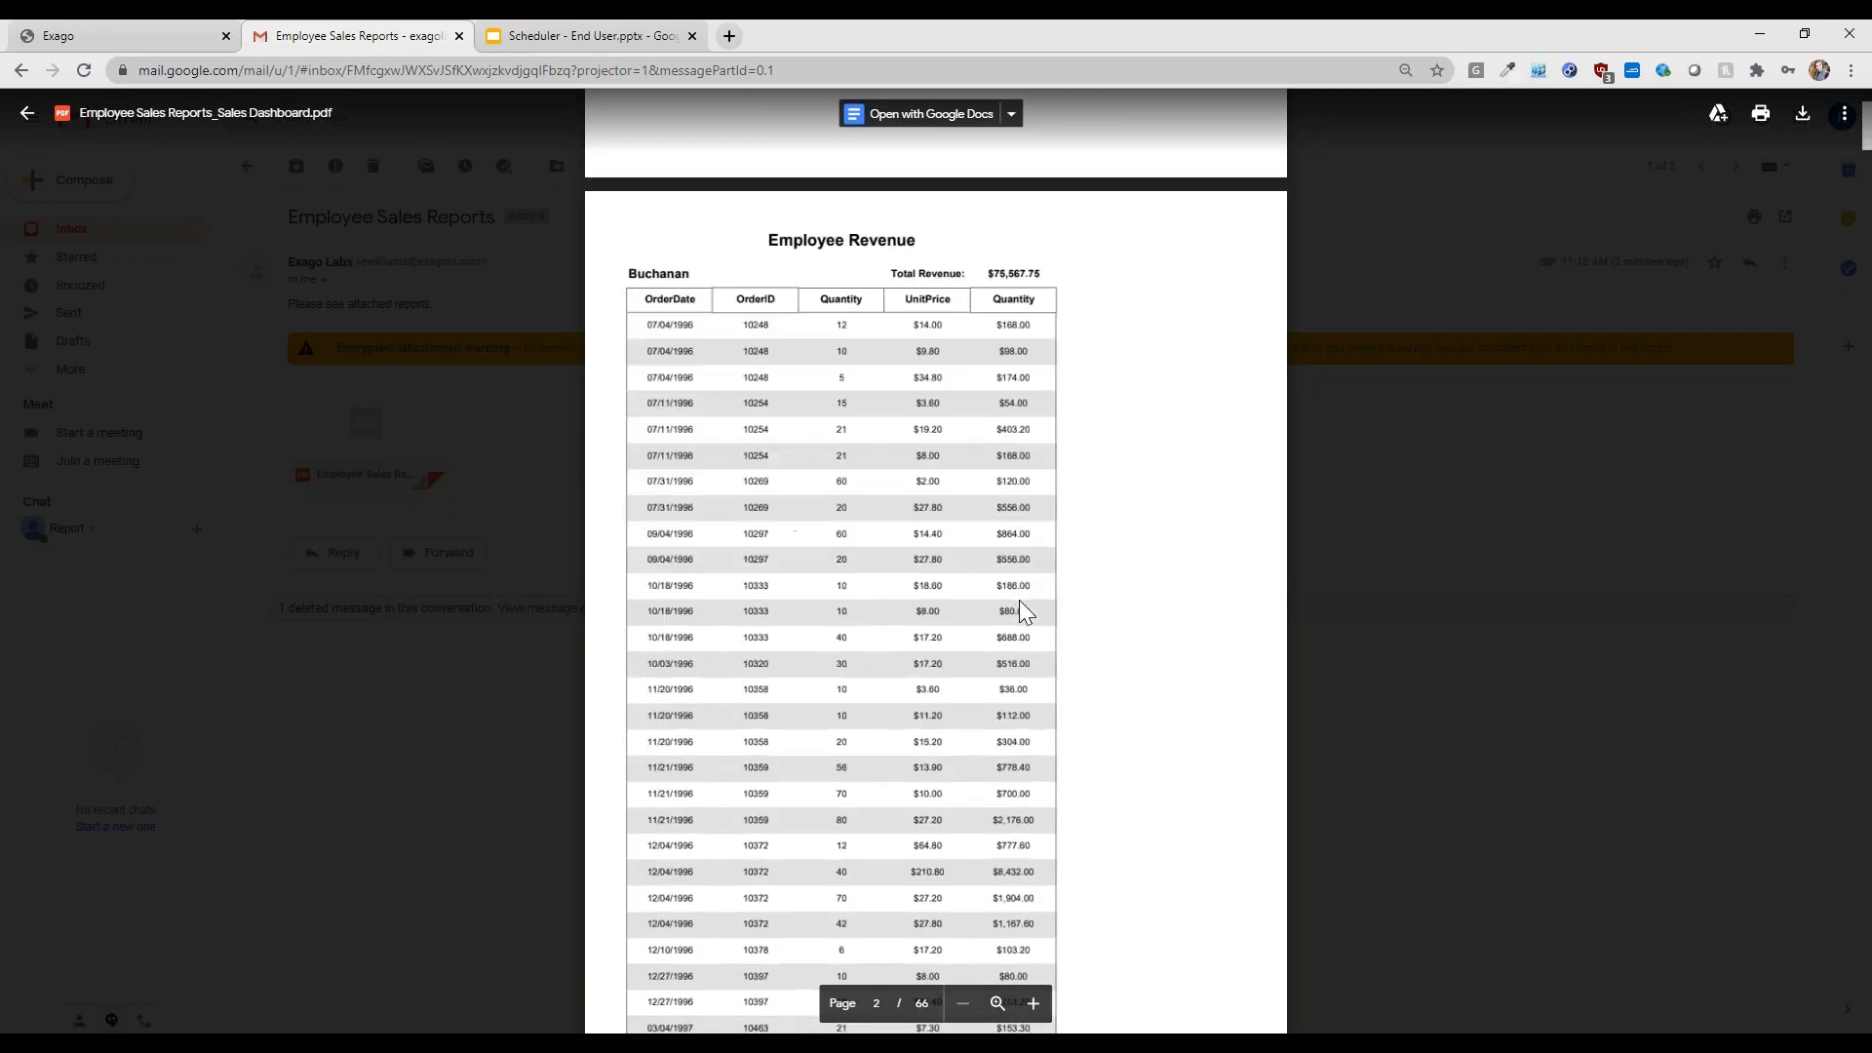
scroll(1019, 600, down, 17)
scroll(835, 688, up, 14)
scroll(839, 687, up, 15)
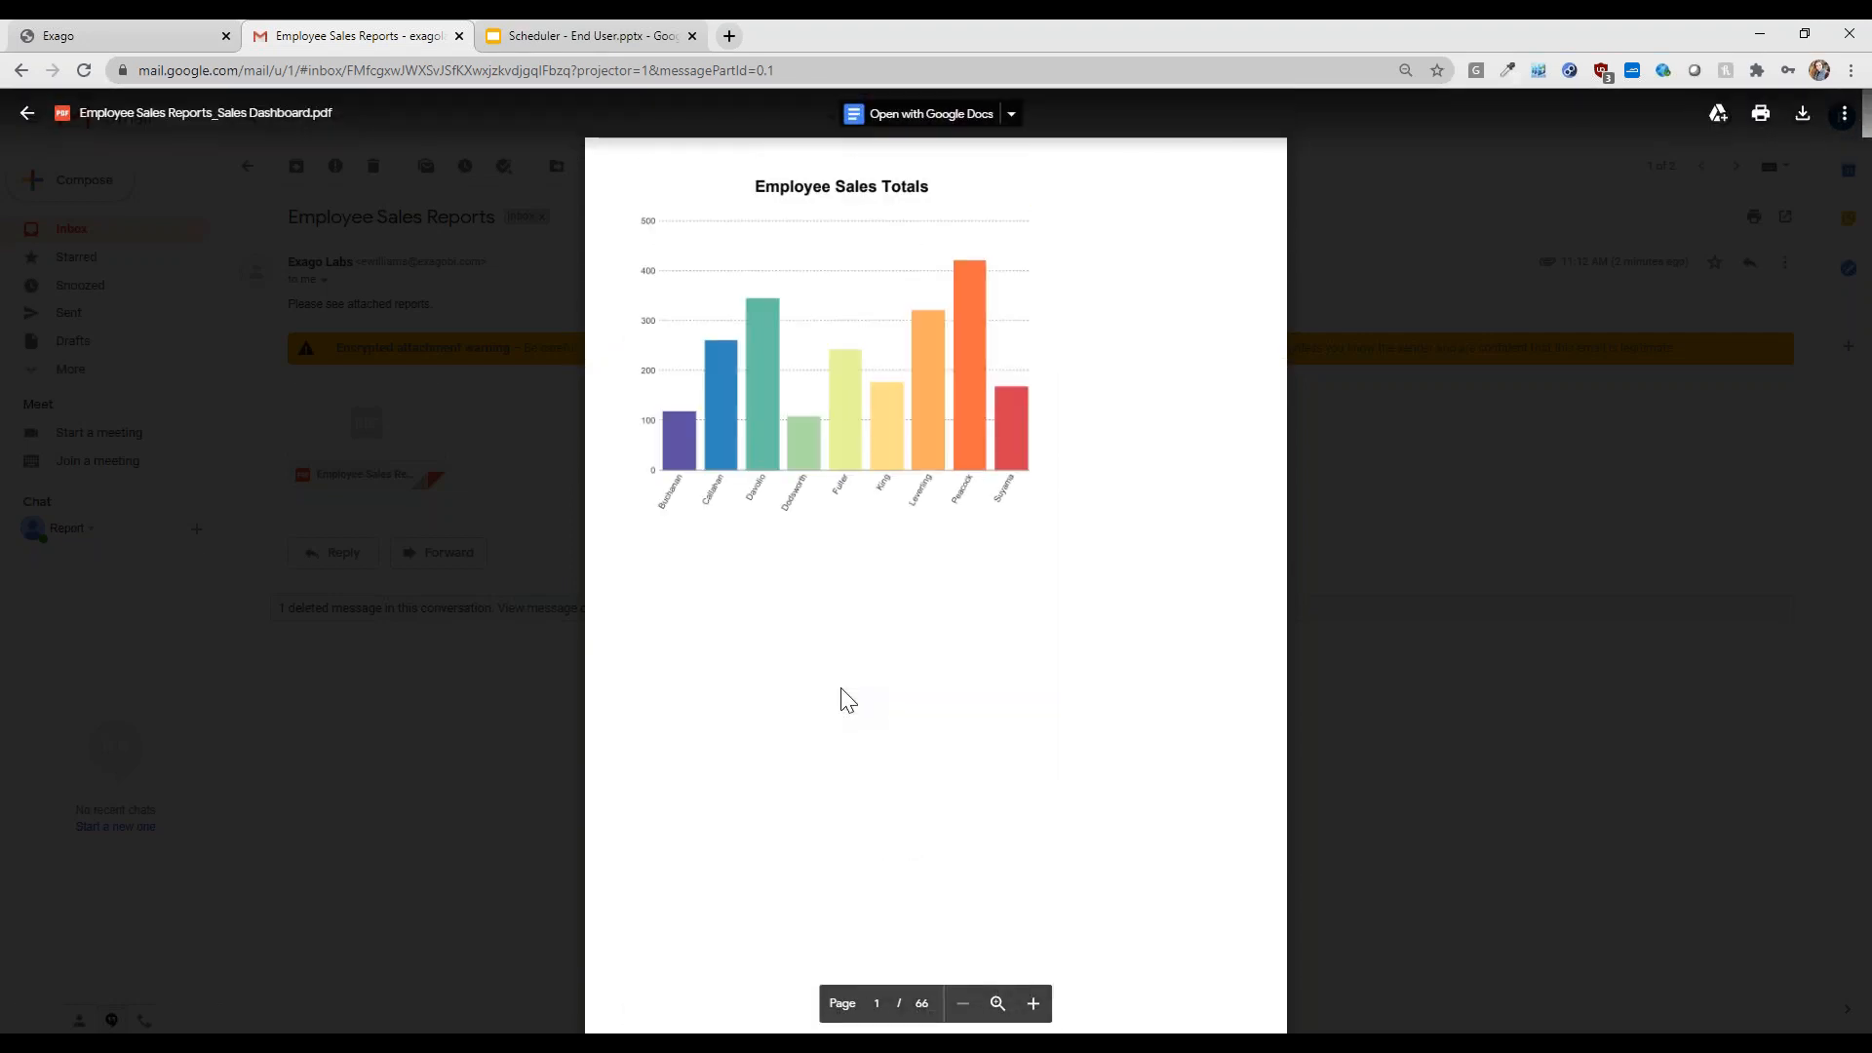
click(444, 768)
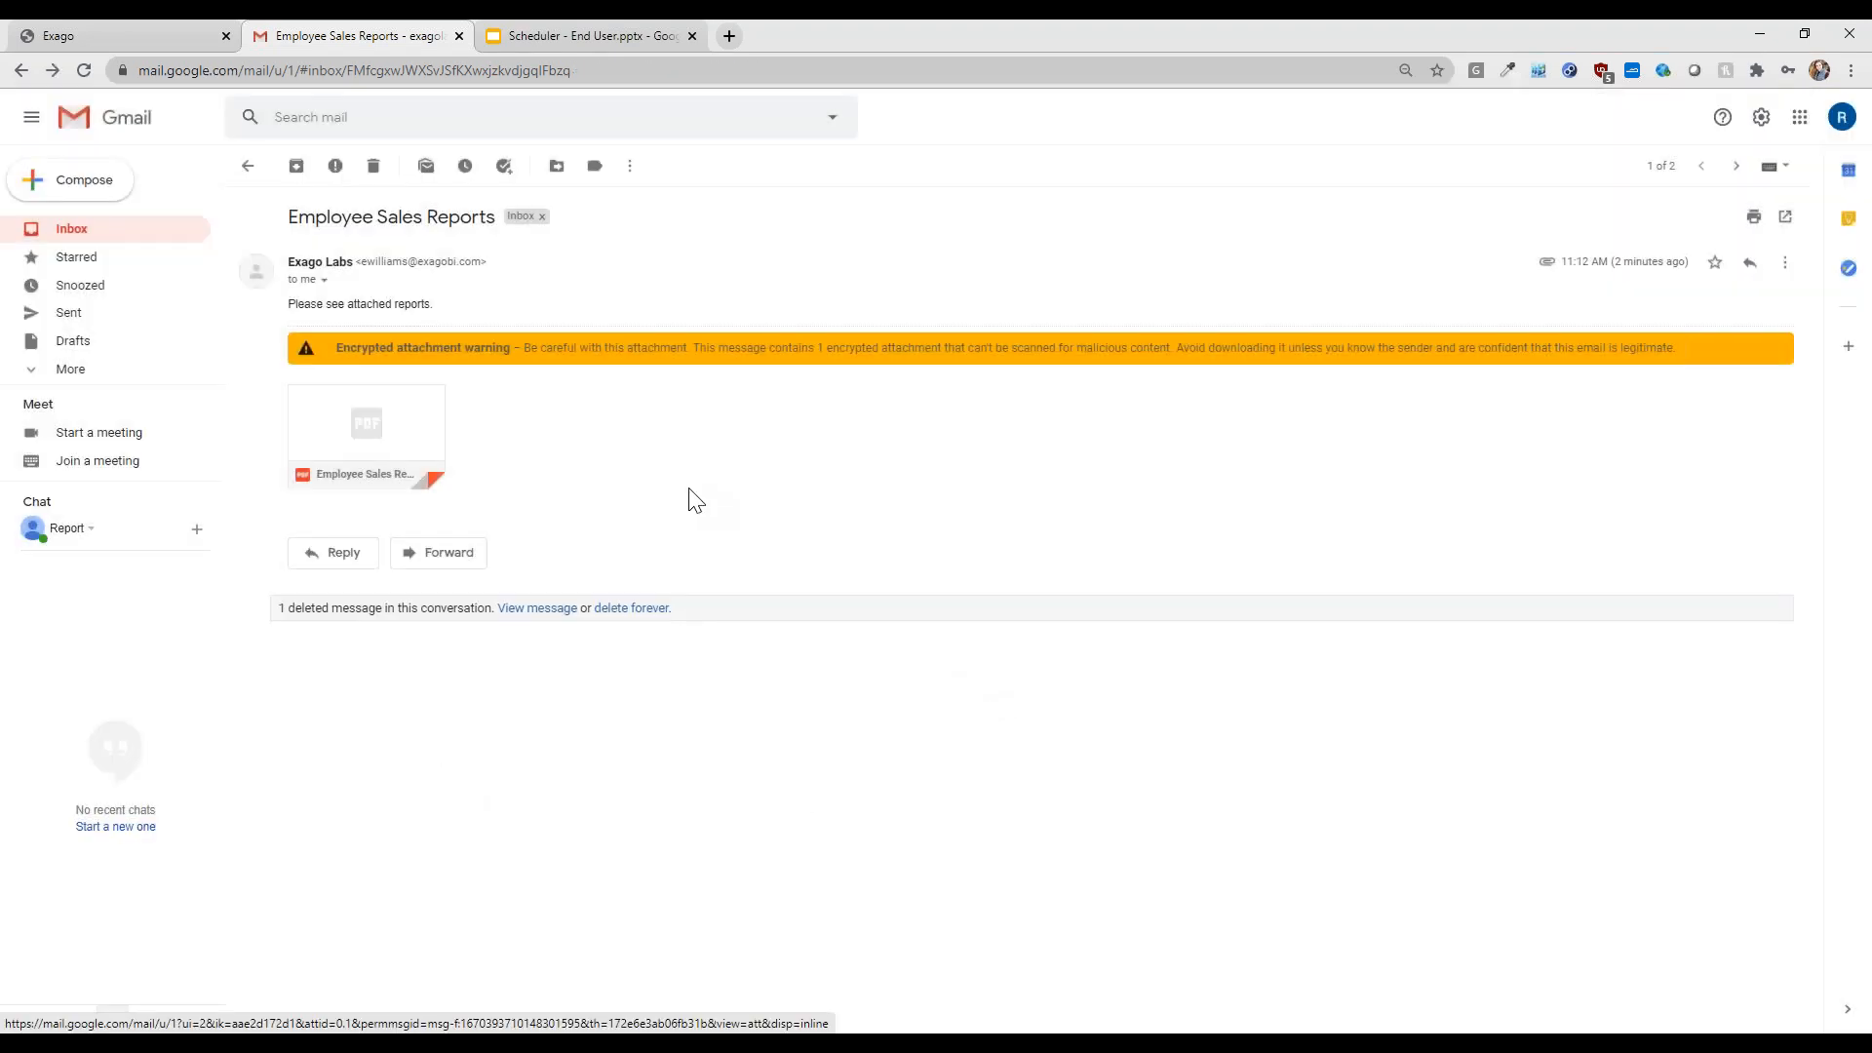
- In Exago, search schedules for 'Employee Sales', clear the search, and refresh the list
click(140, 31)
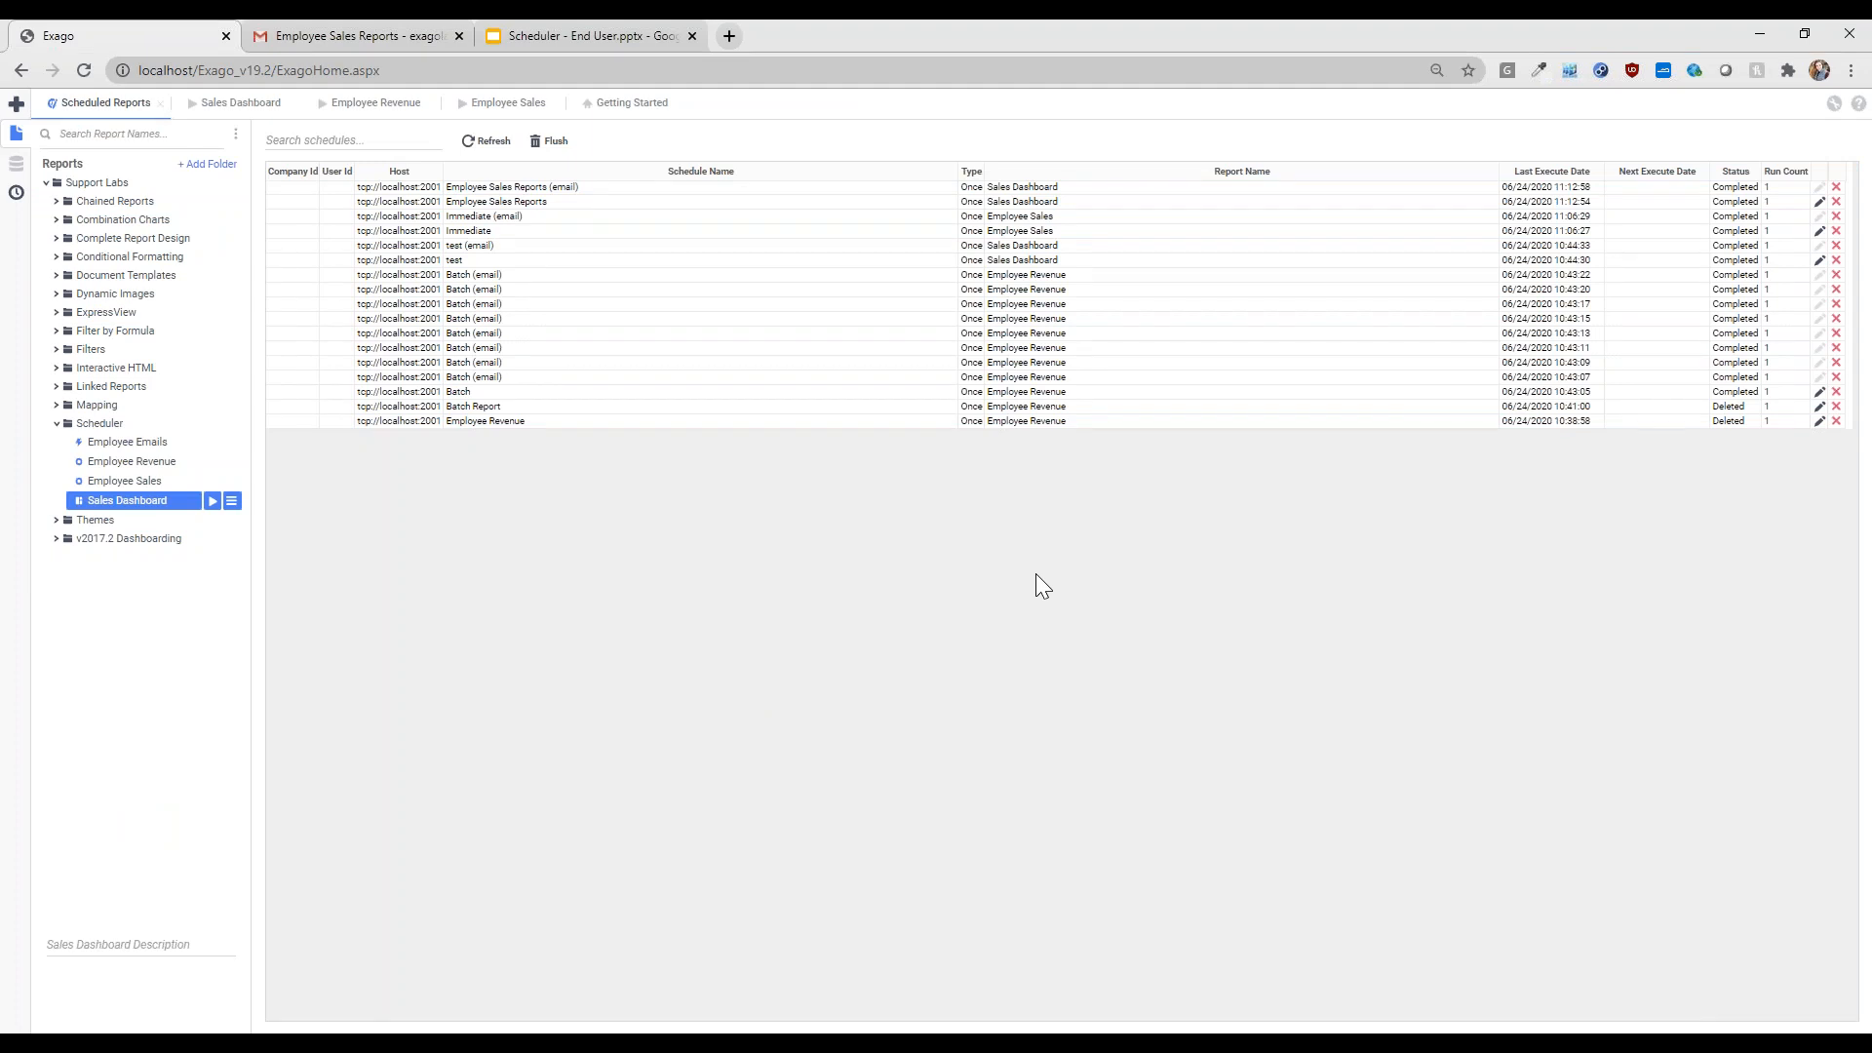
click(389, 142)
text(Empl)
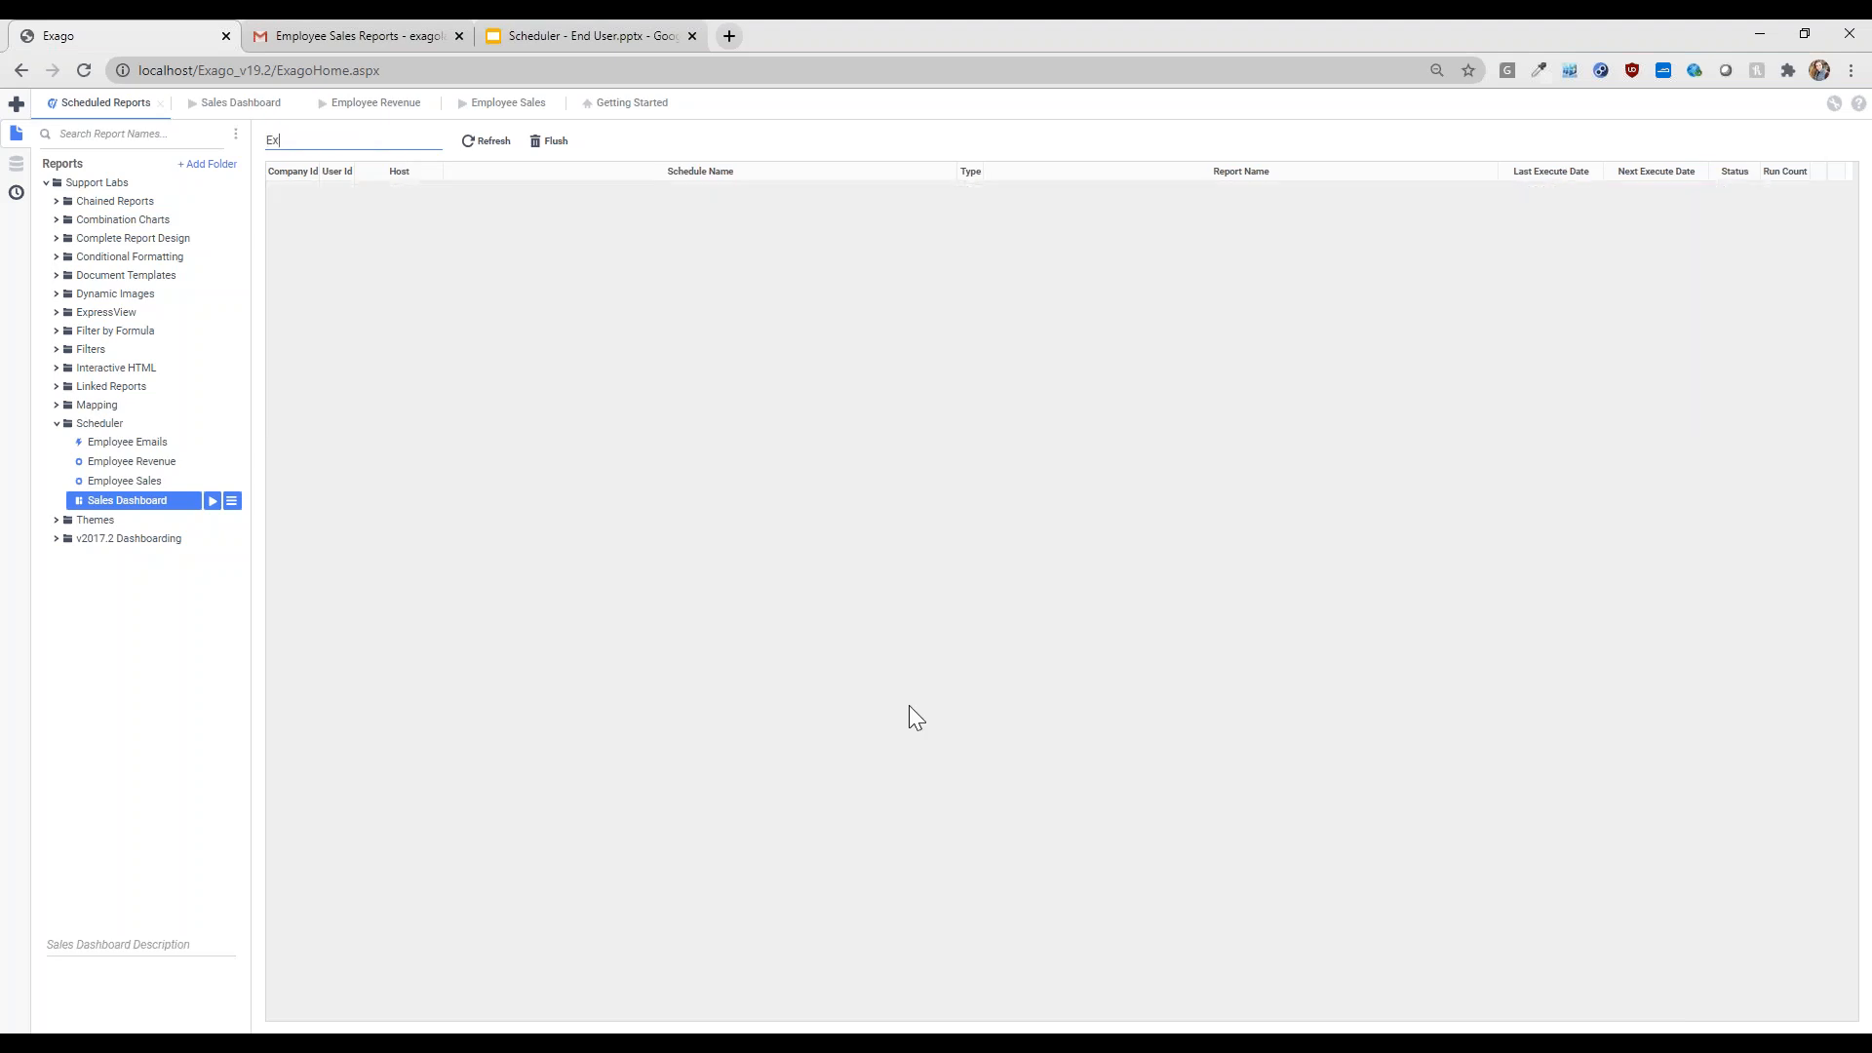
text(oyee Sales)
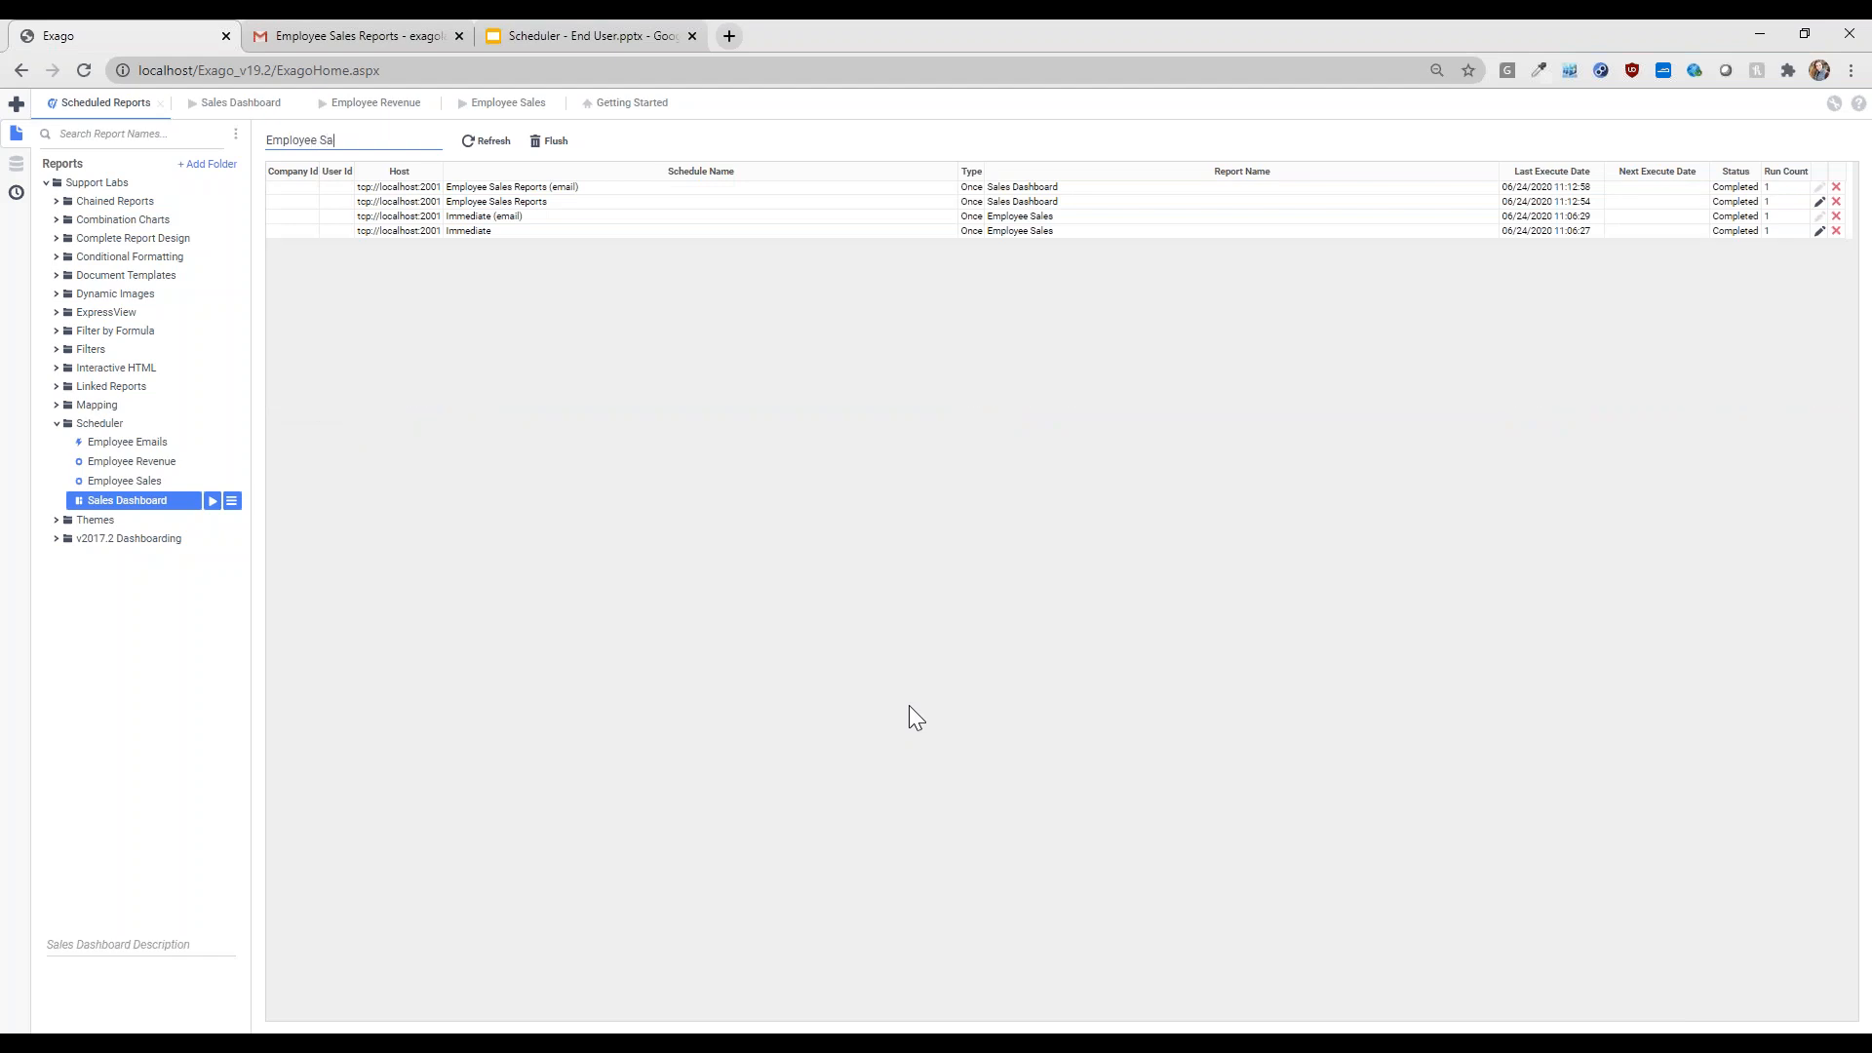
key(ctrl+shift+Left)
key(ctrl+shift+Left)
key(BackSpace)
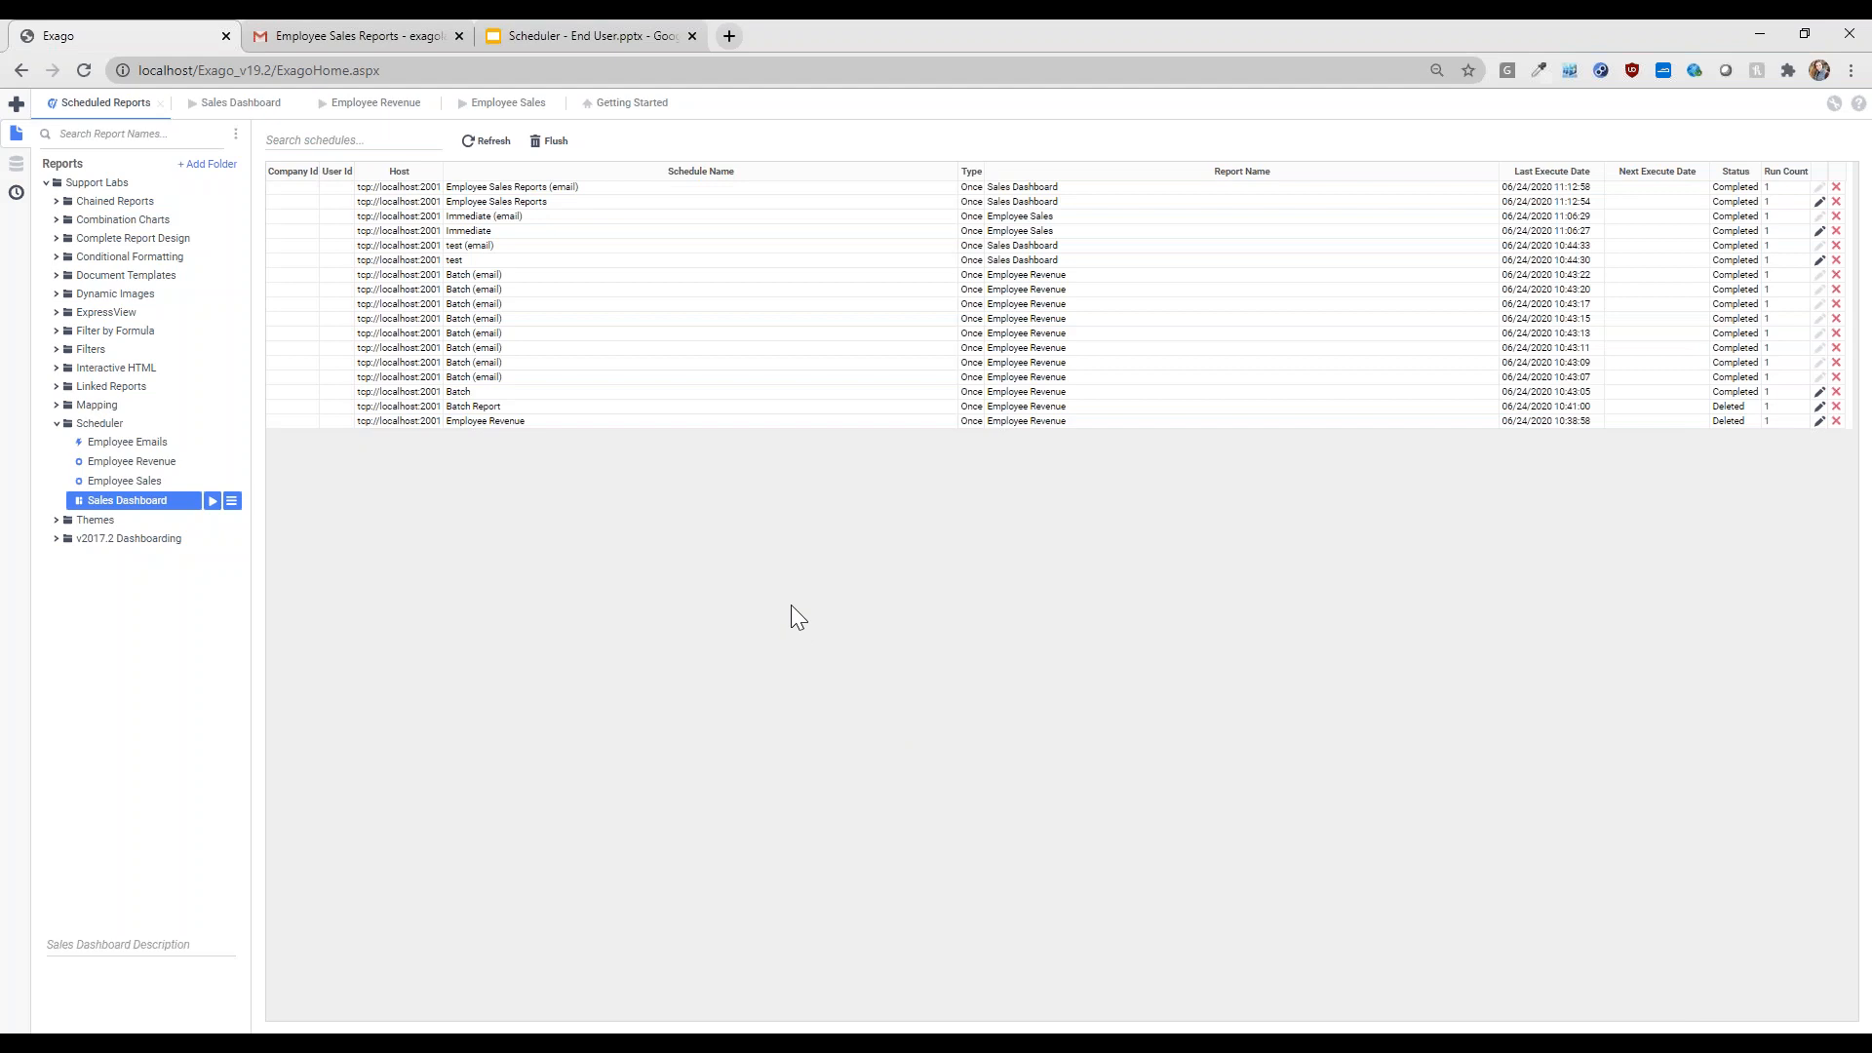
click(486, 144)
click(1819, 203)
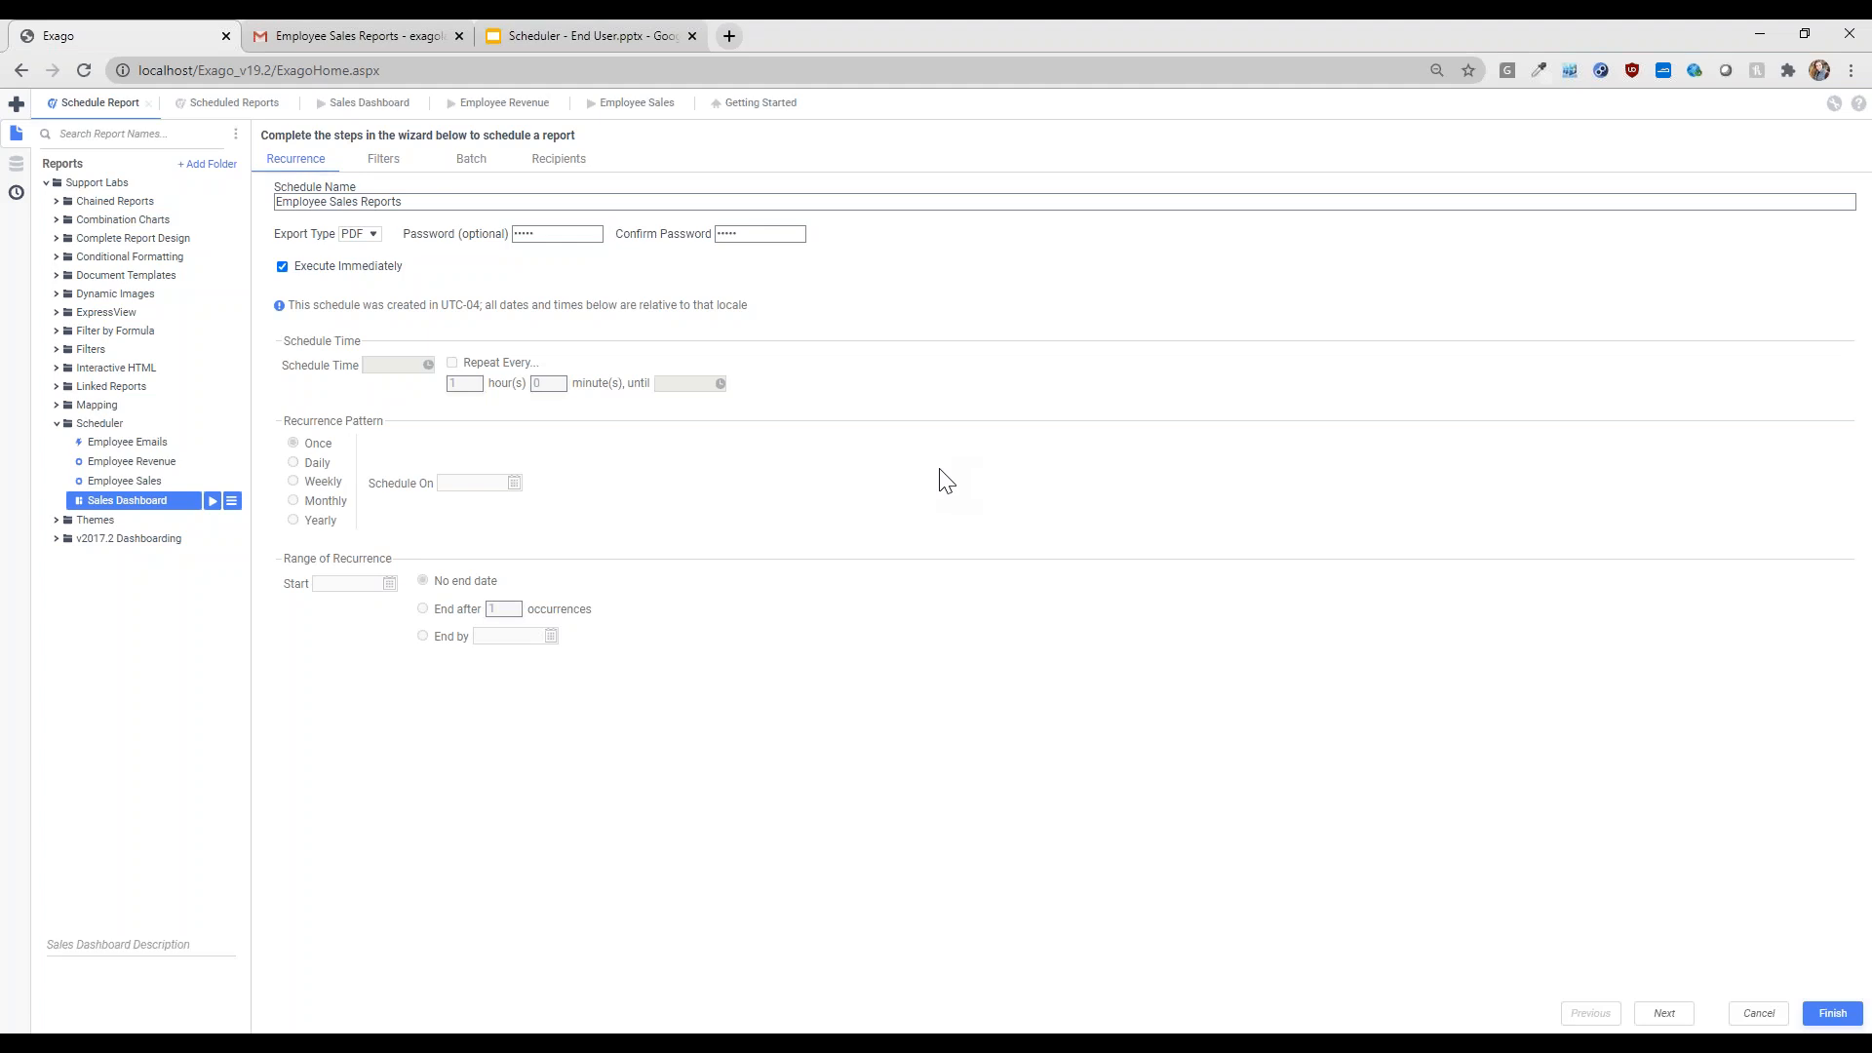
click(389, 164)
click(560, 170)
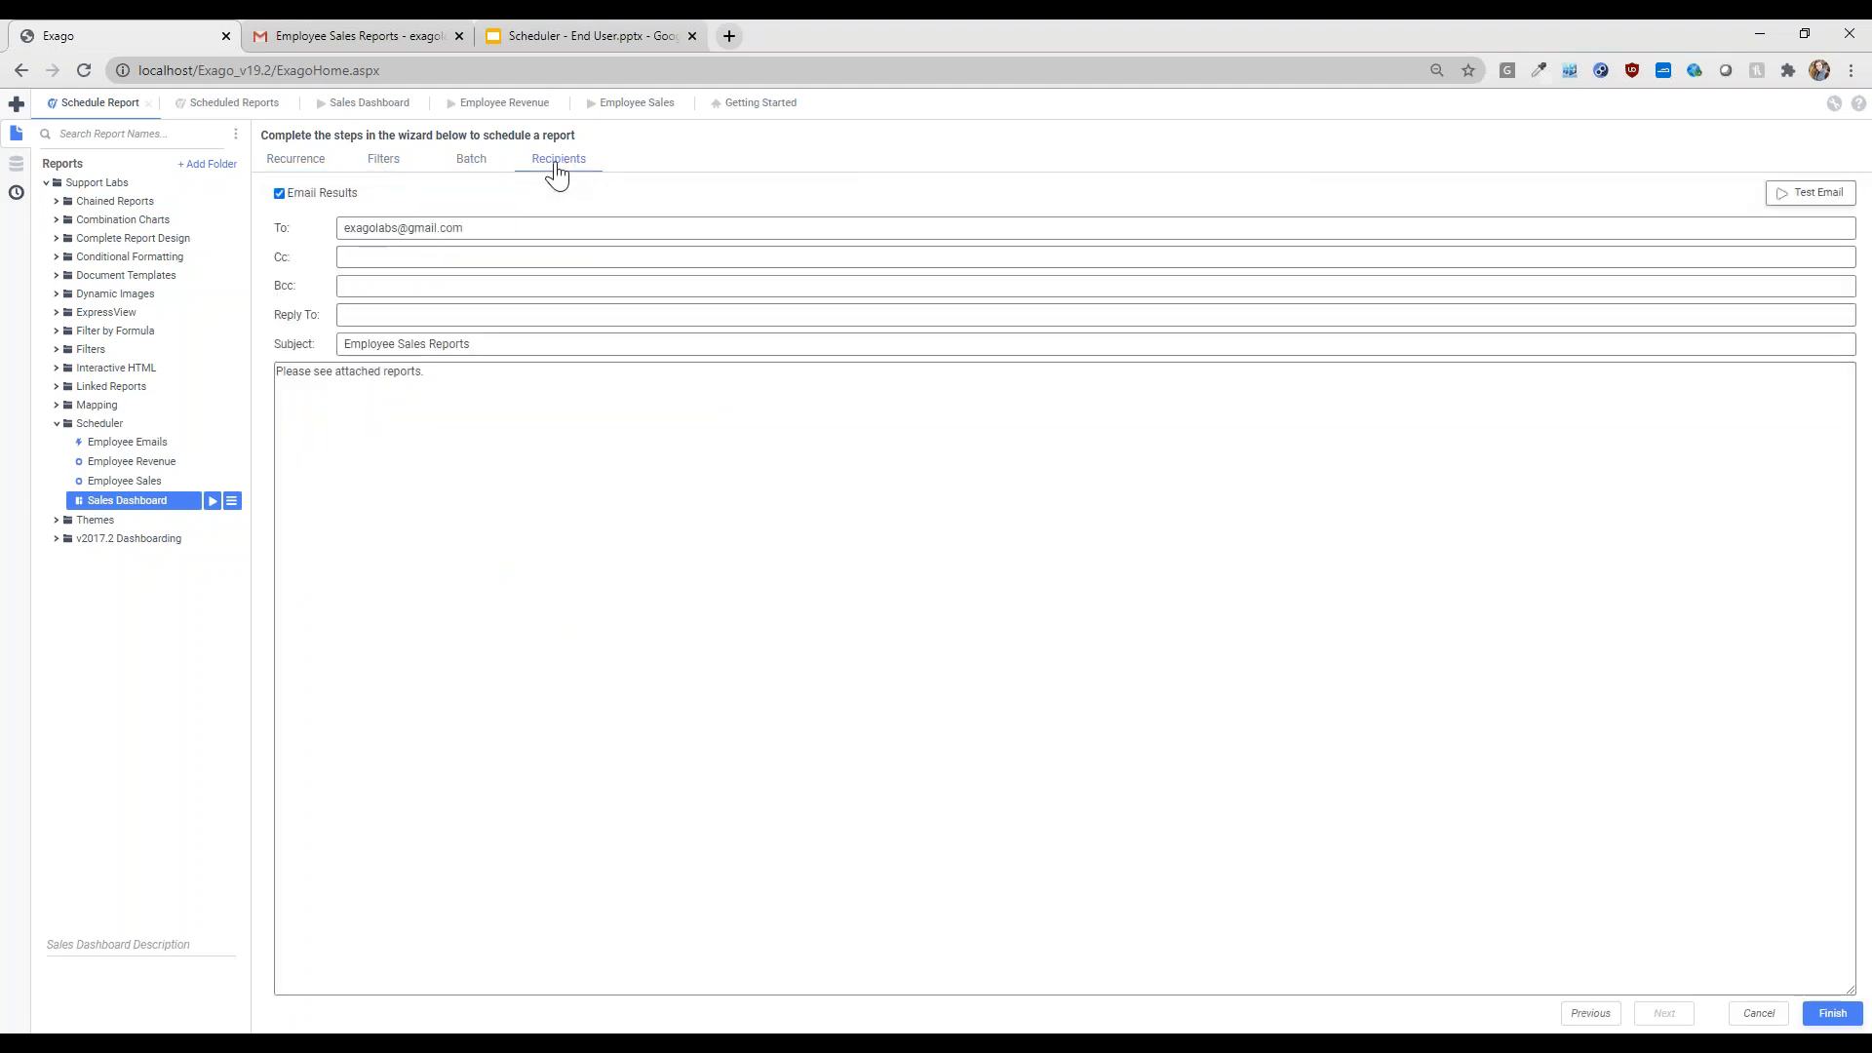
click(297, 162)
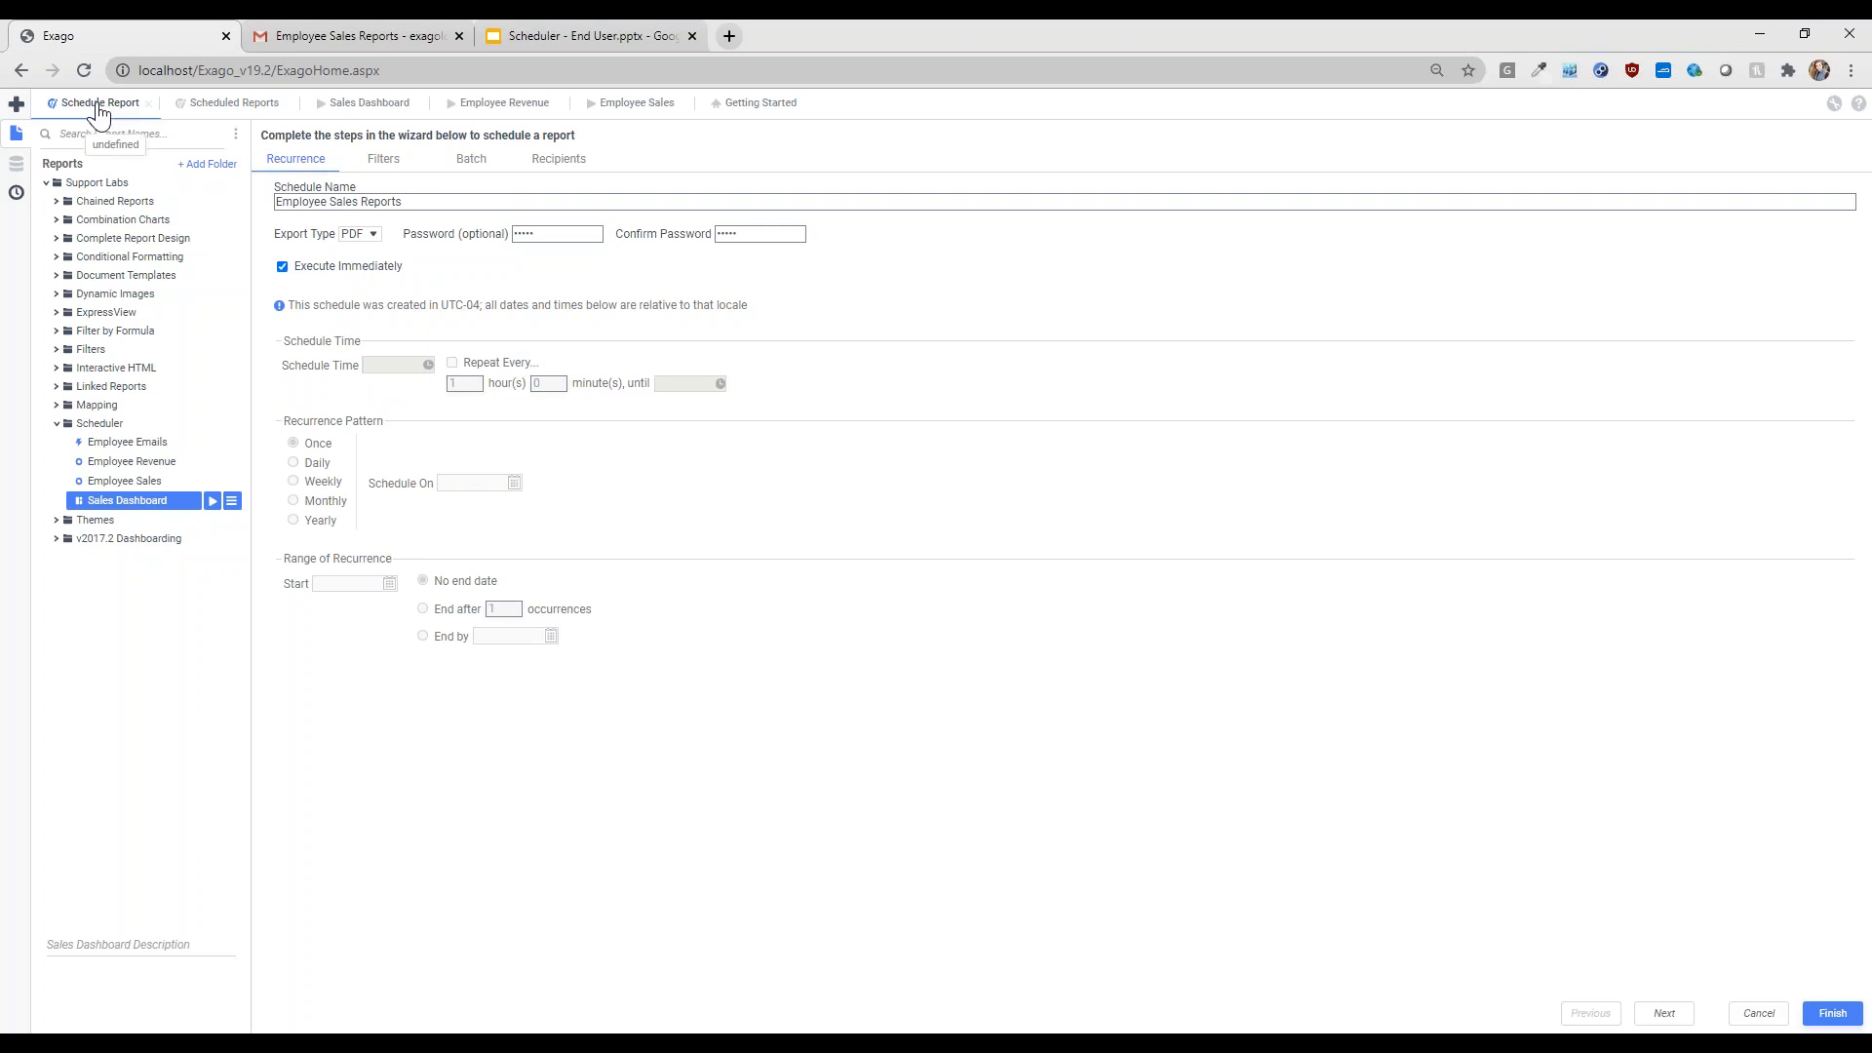
click(148, 103)
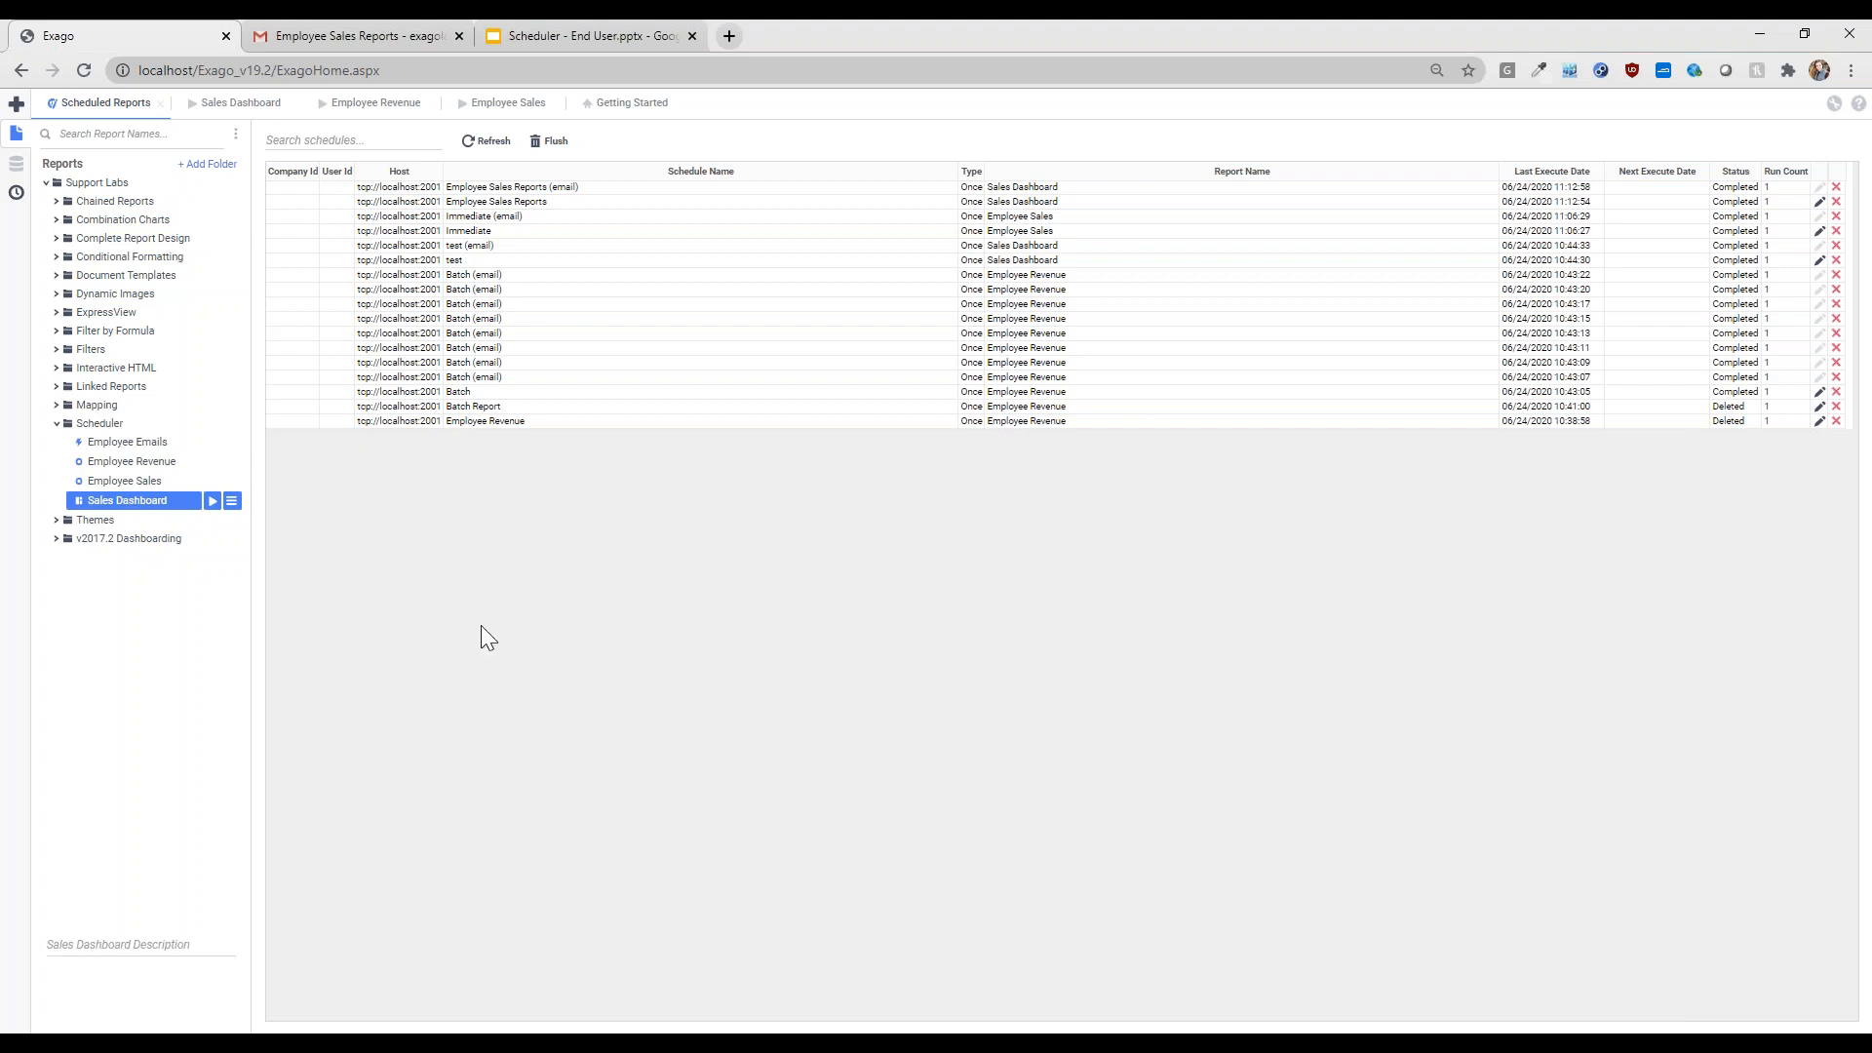
- Flush and confirm clearing all past schedules, then select the Employee Revenue report
click(553, 141)
click(1021, 623)
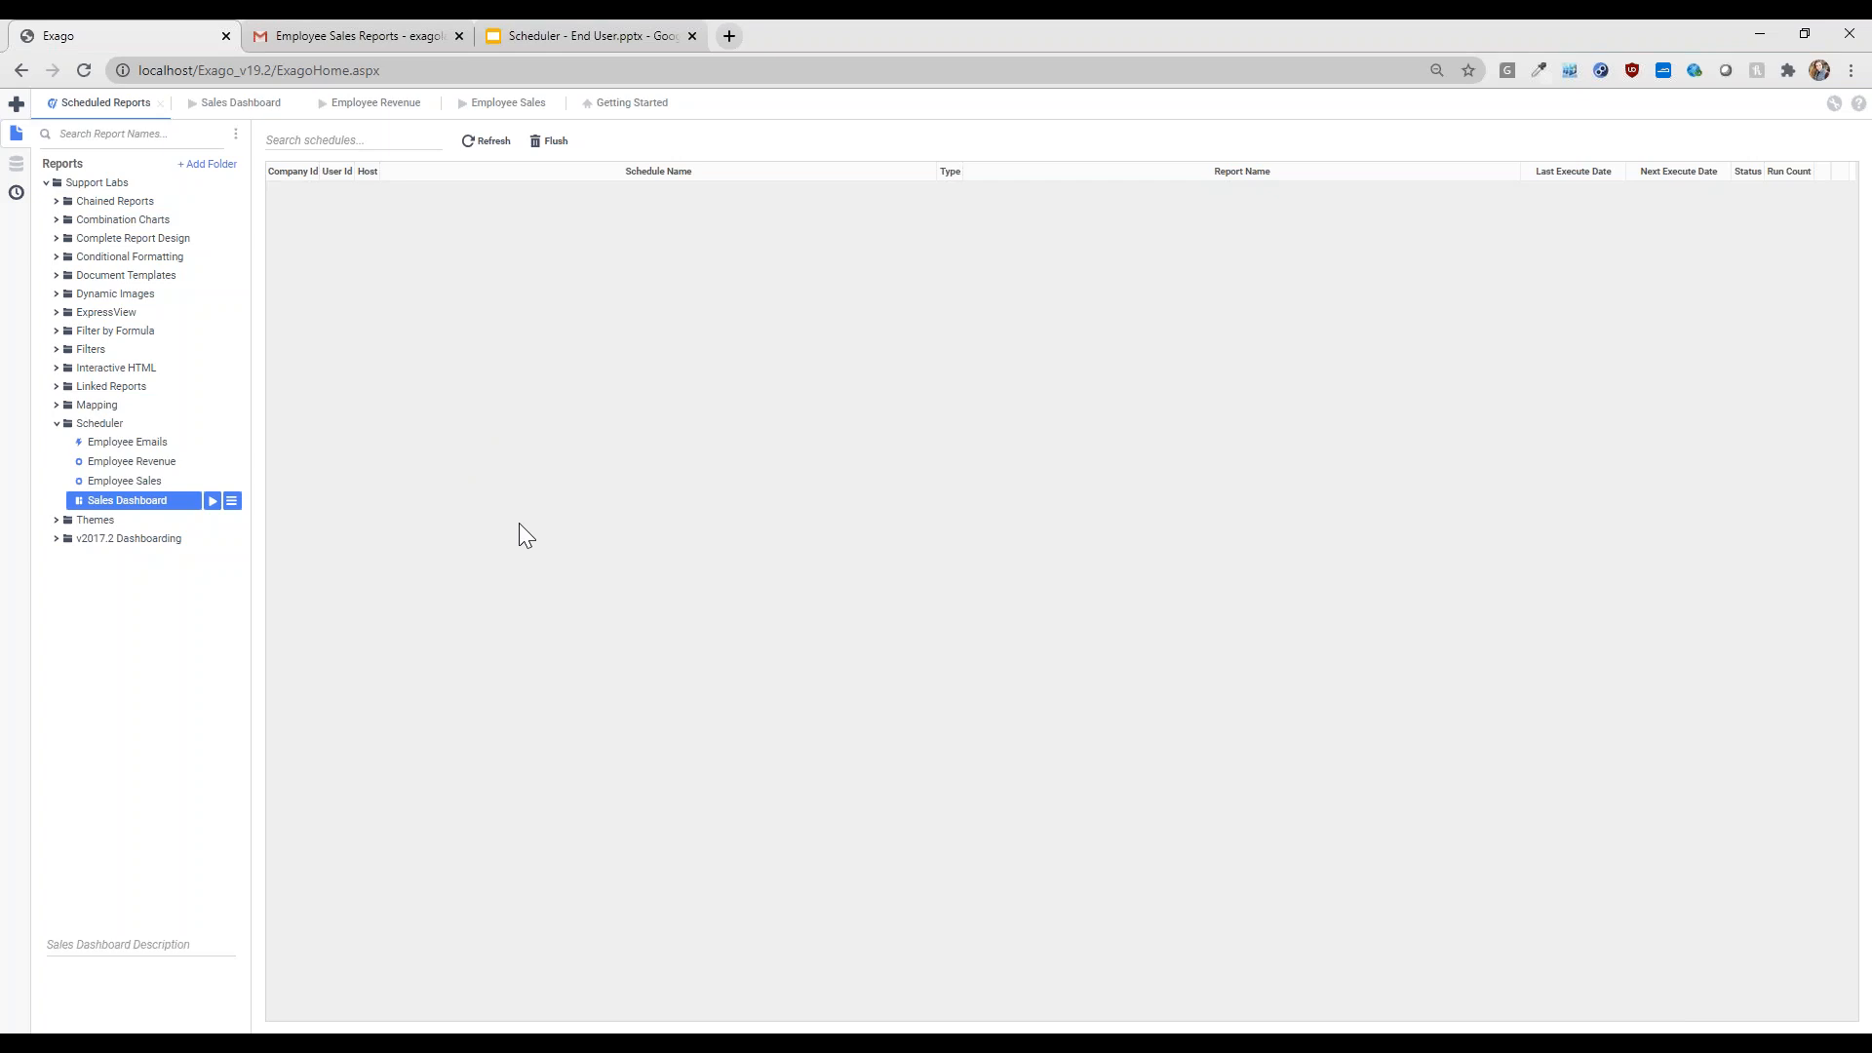
click(138, 466)
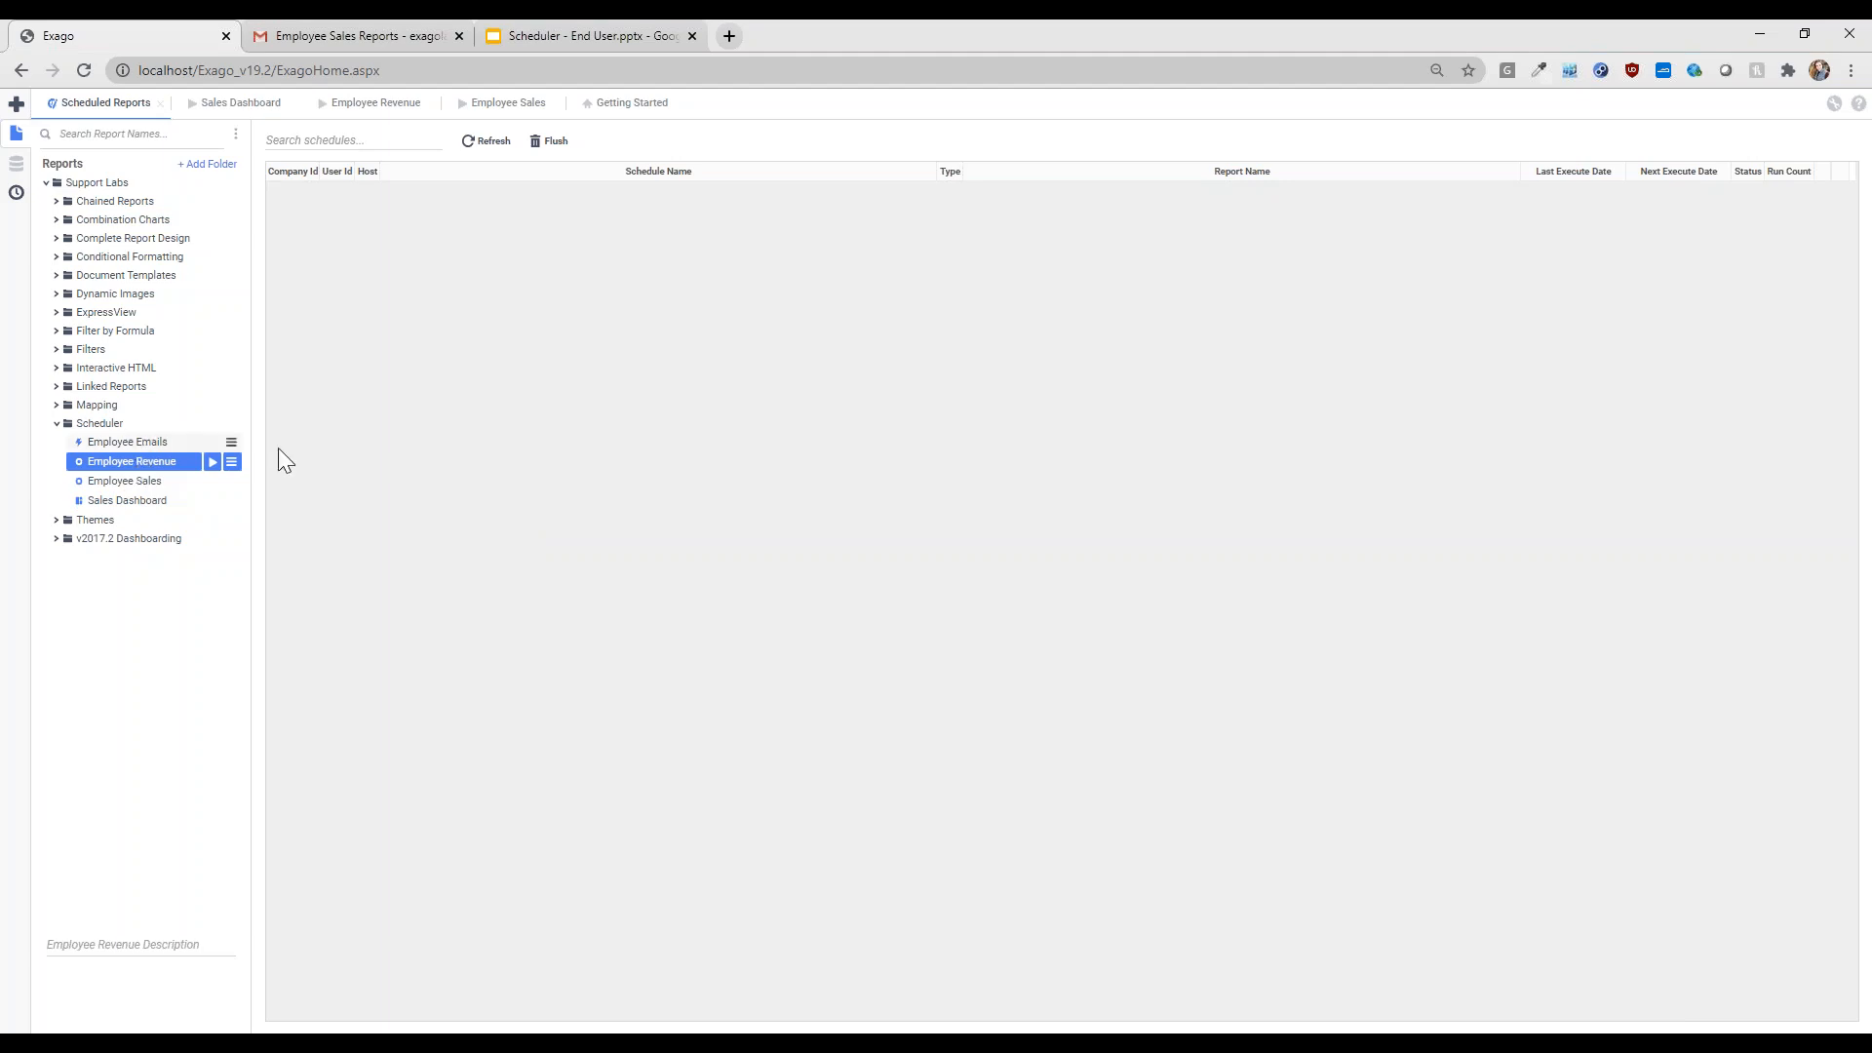
- Schedule Employee Revenue to execute immediately, naming the schedule 'Batch Report'
click(231, 464)
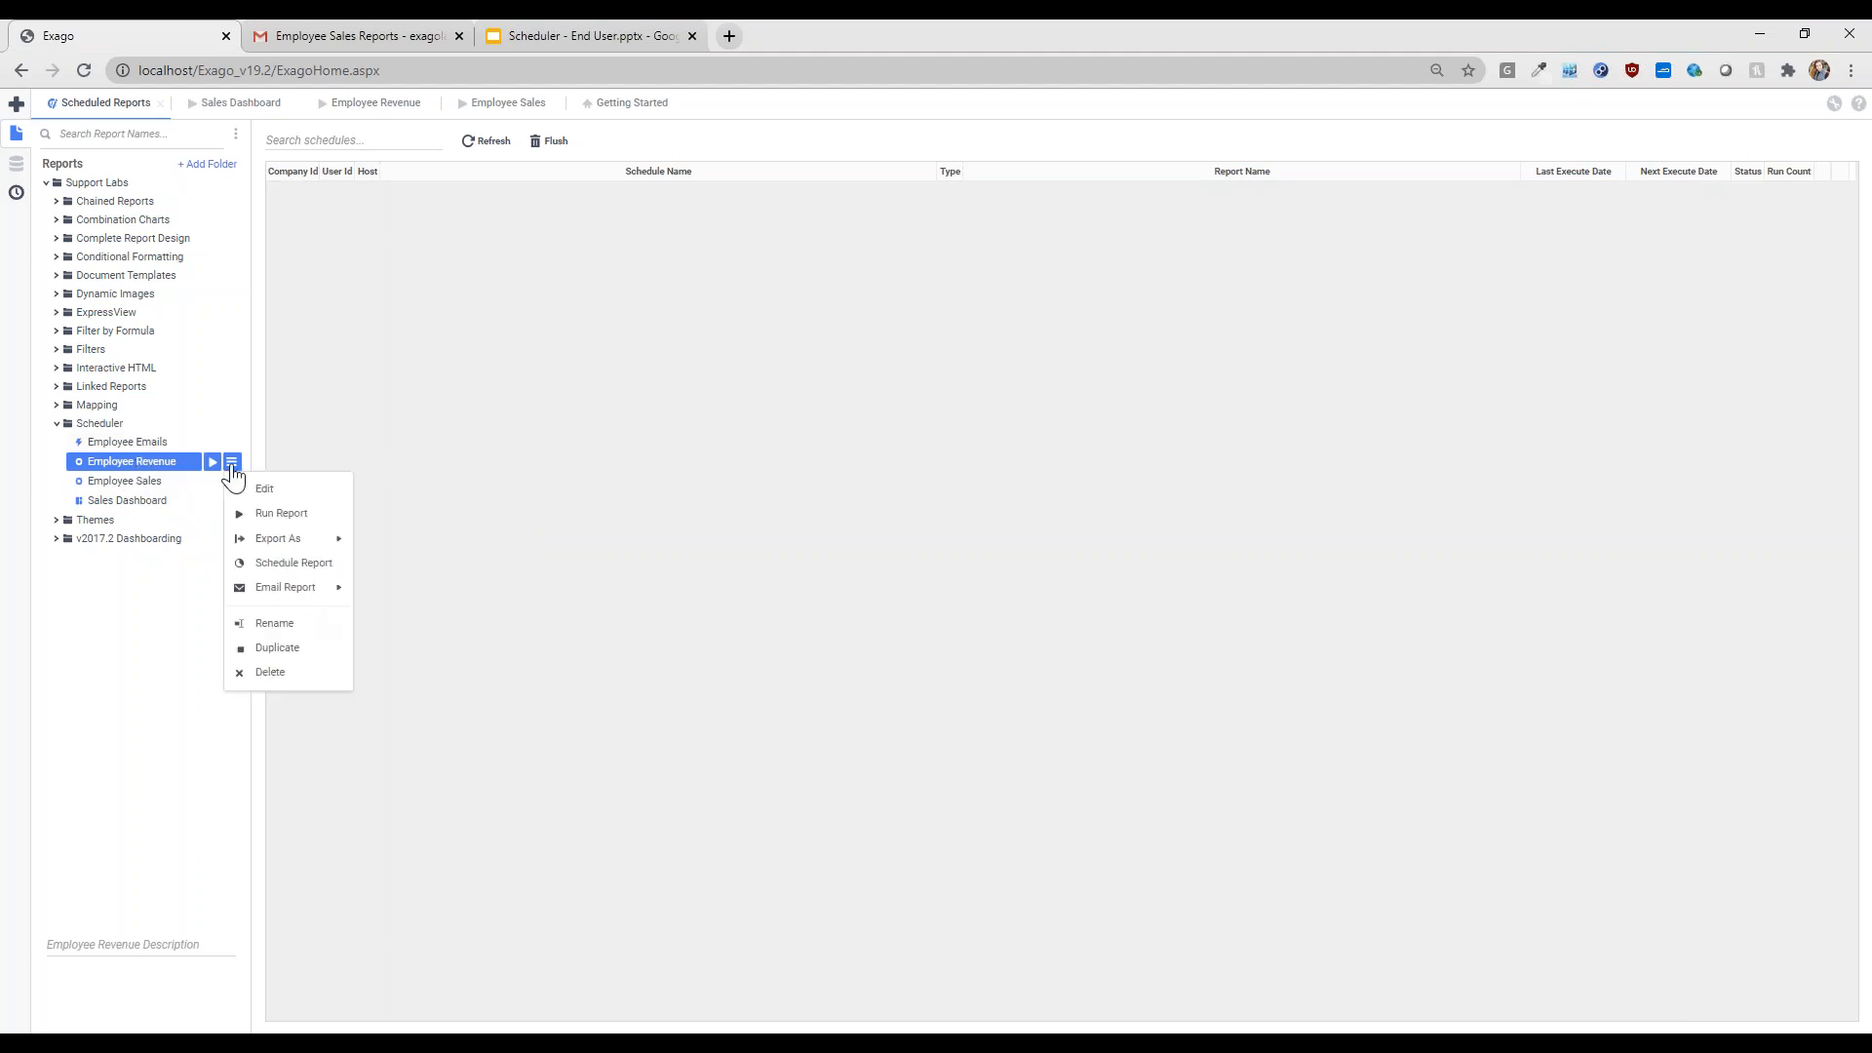
click(285, 568)
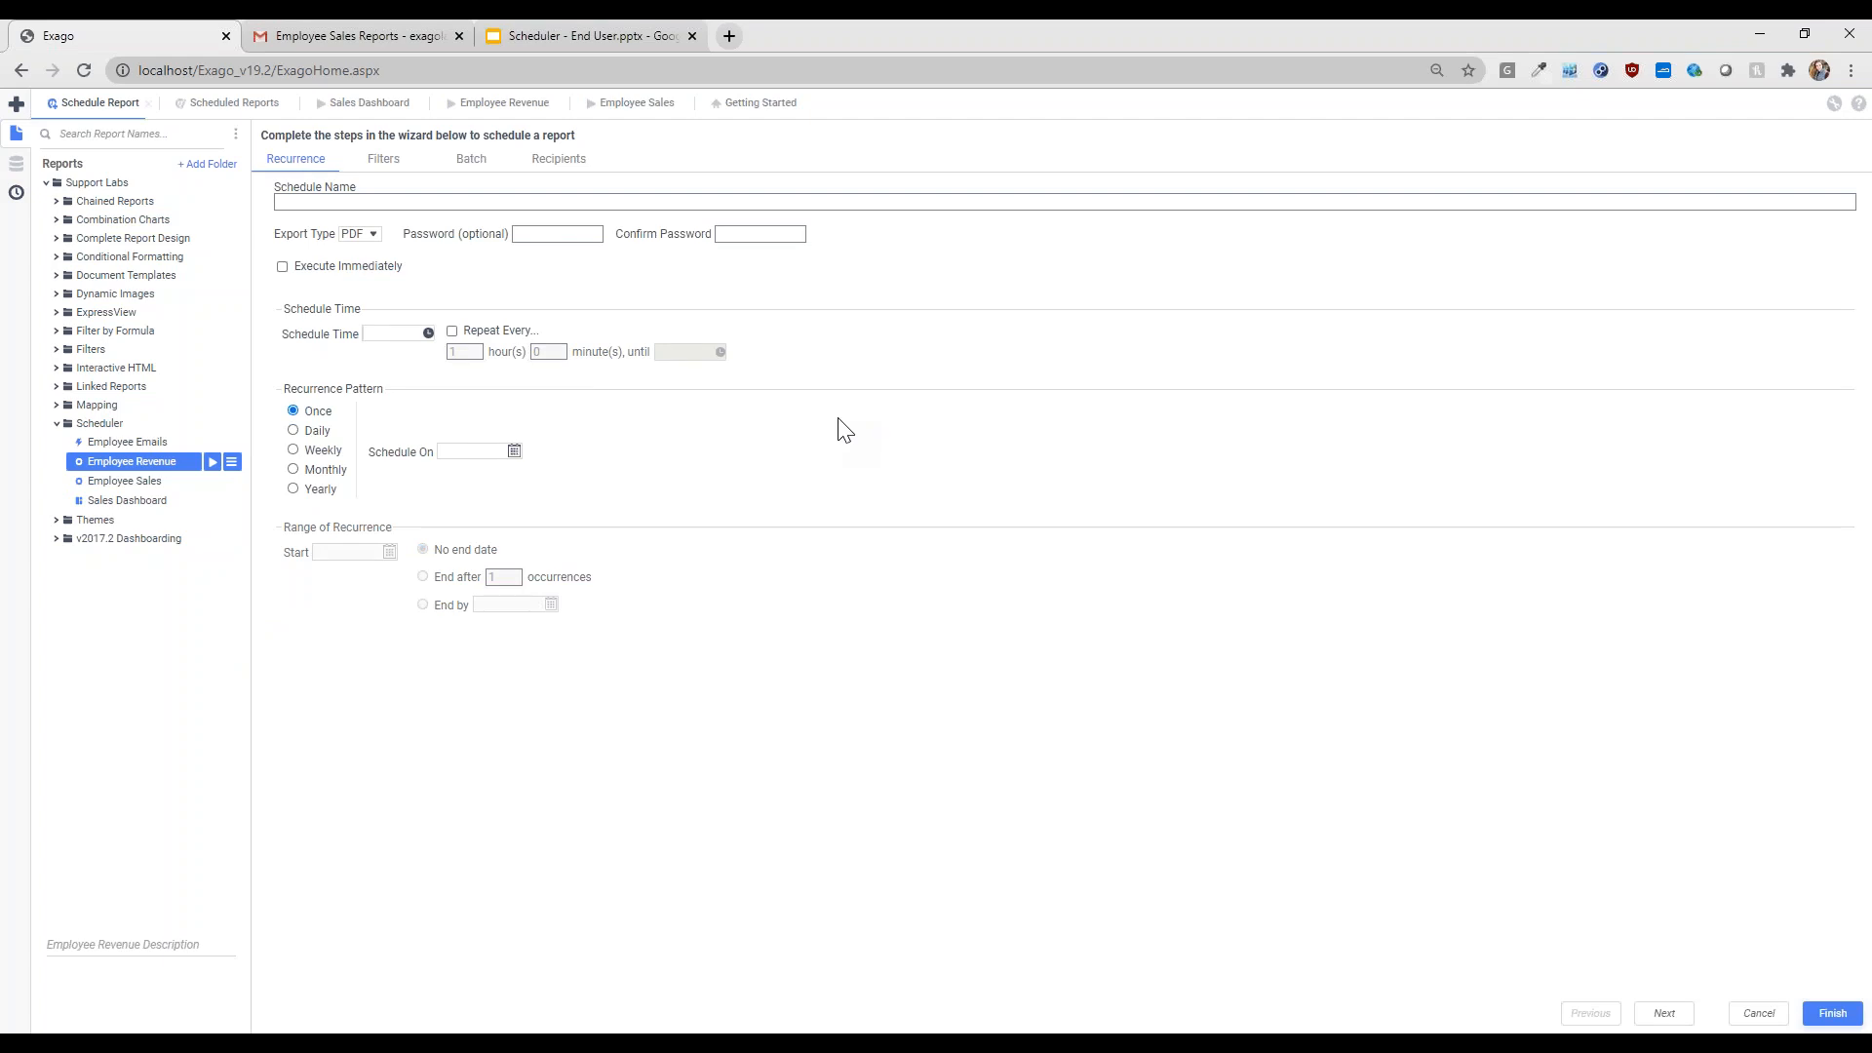
click(353, 268)
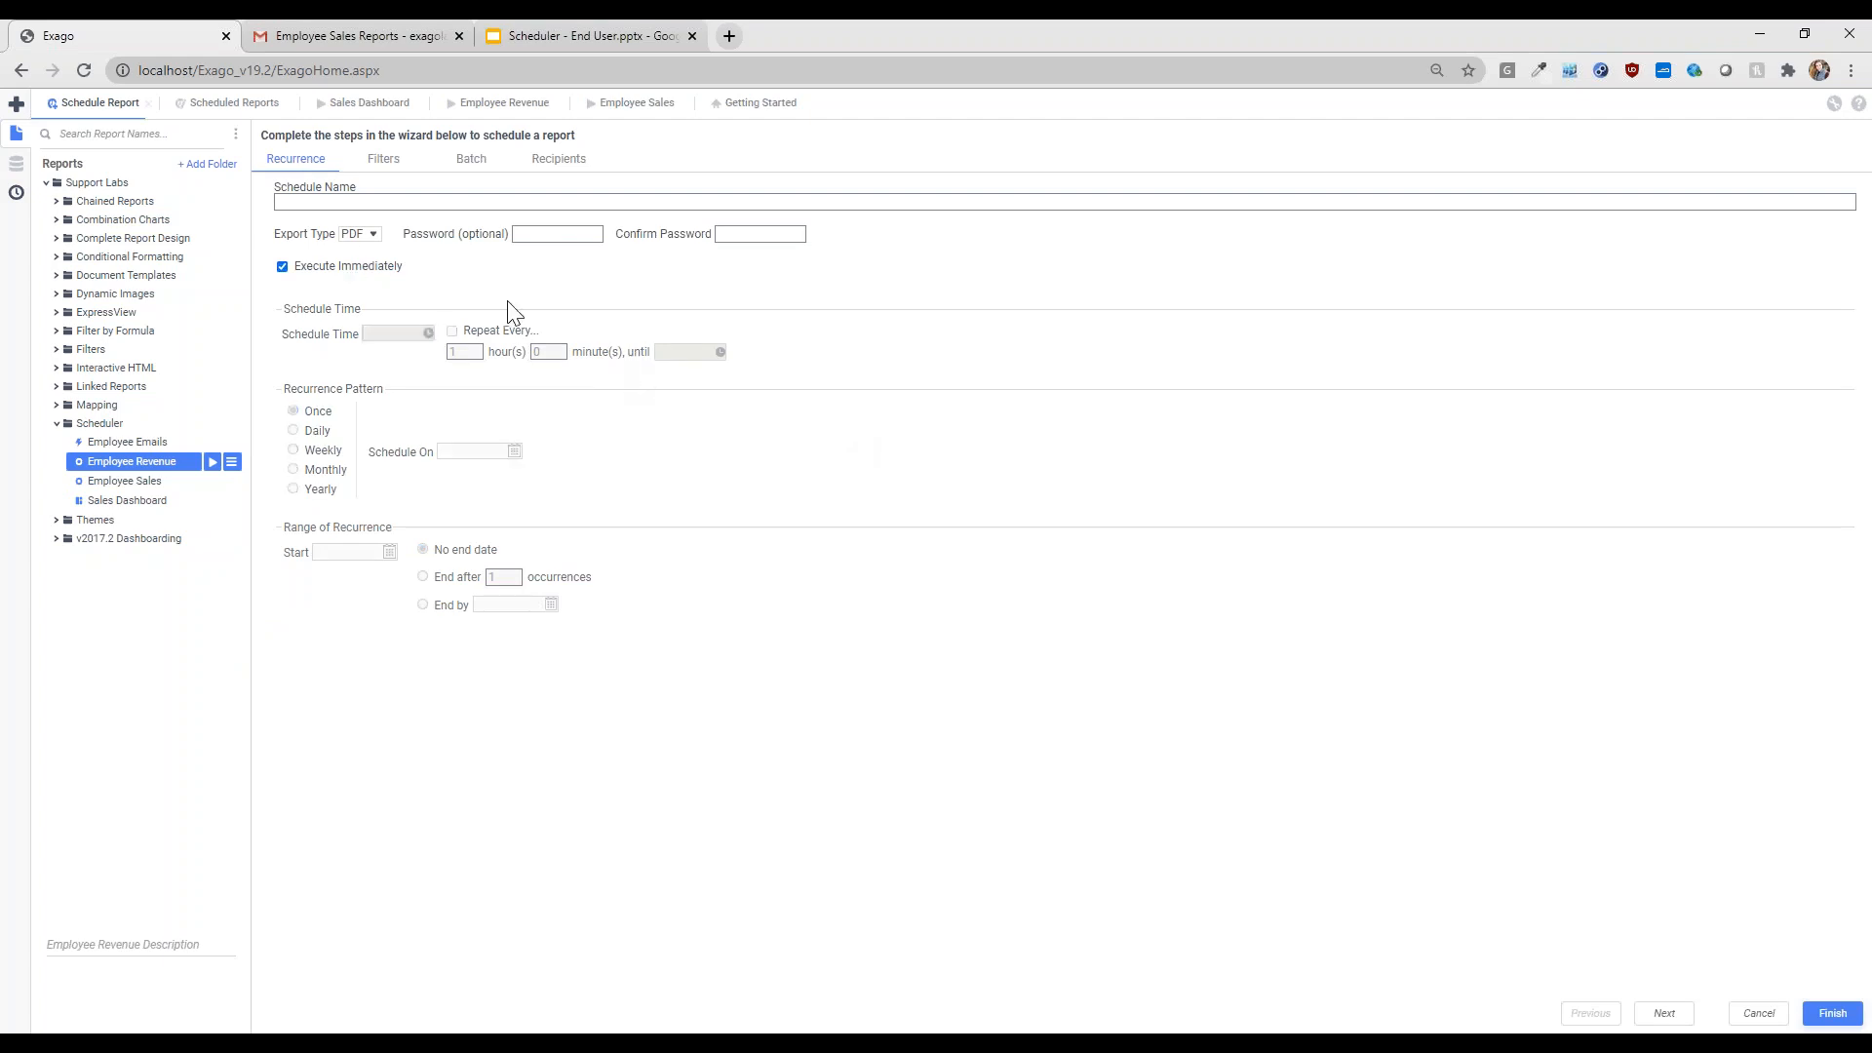
click(353, 201)
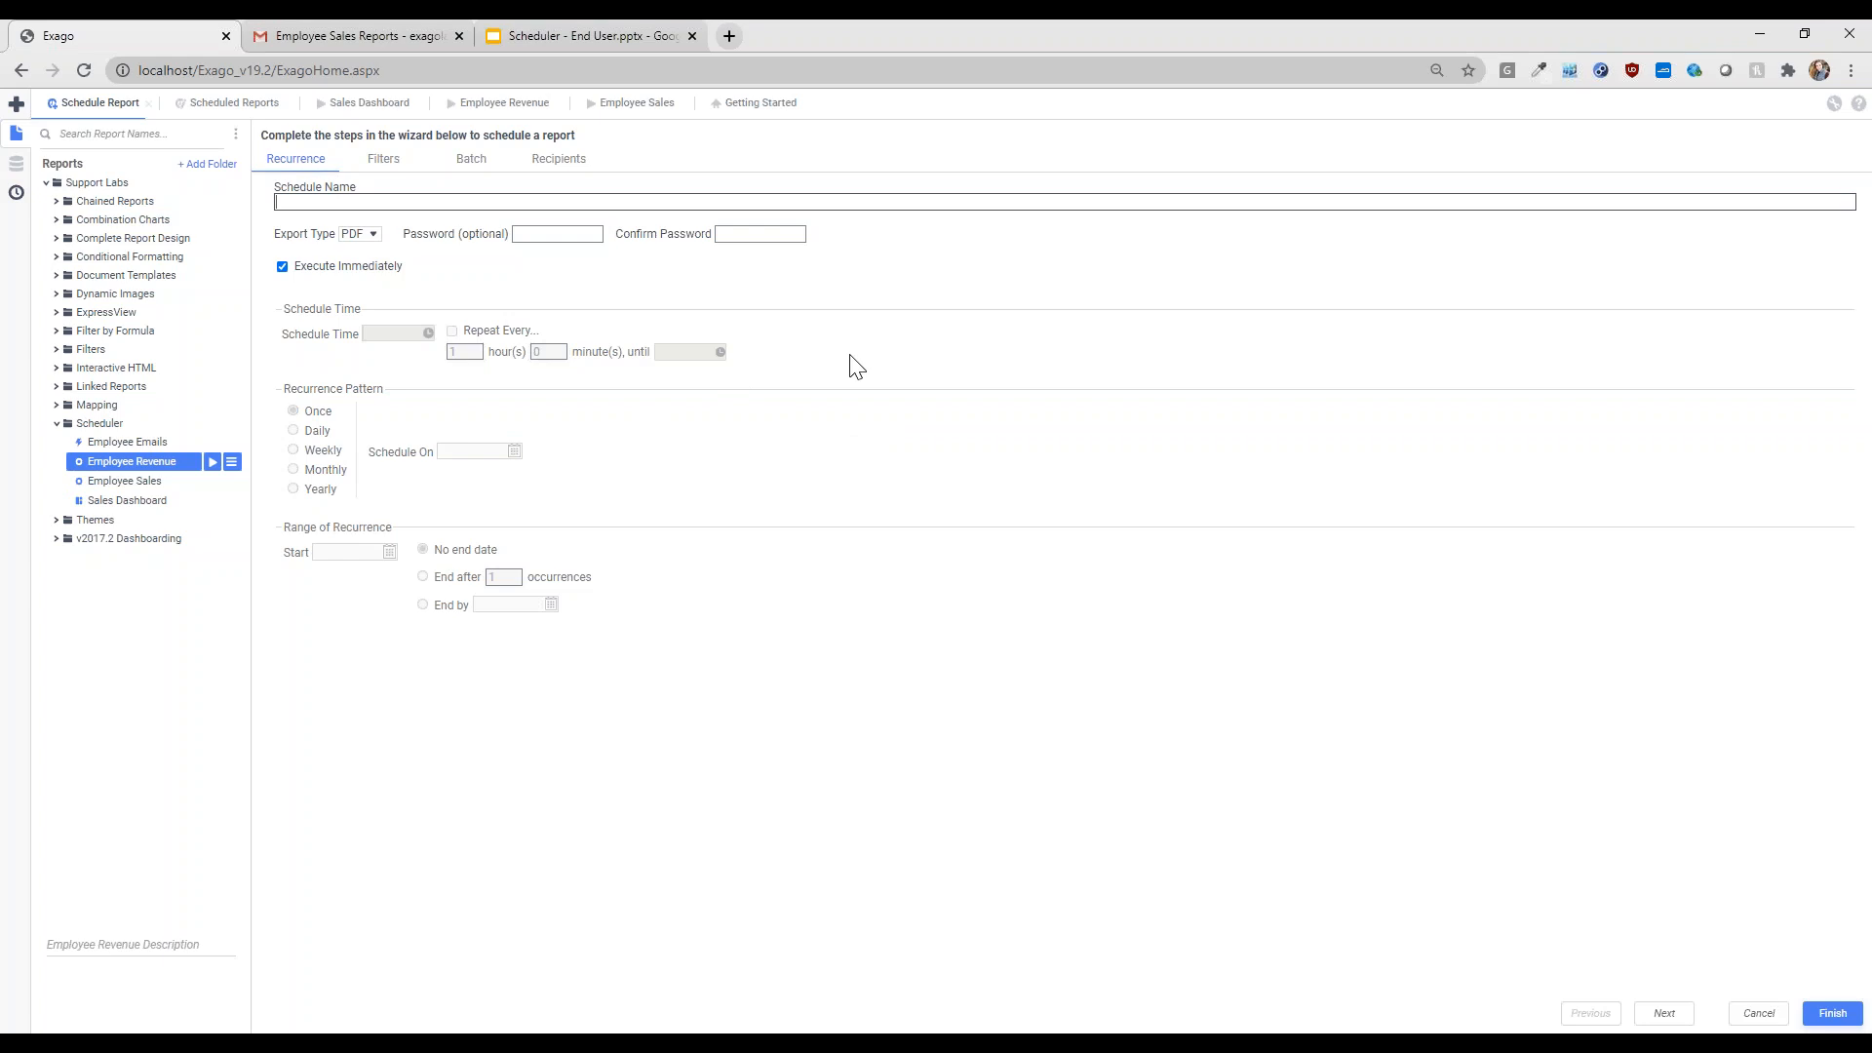
text(Batch R)
text(eports)
key(BackSpace)
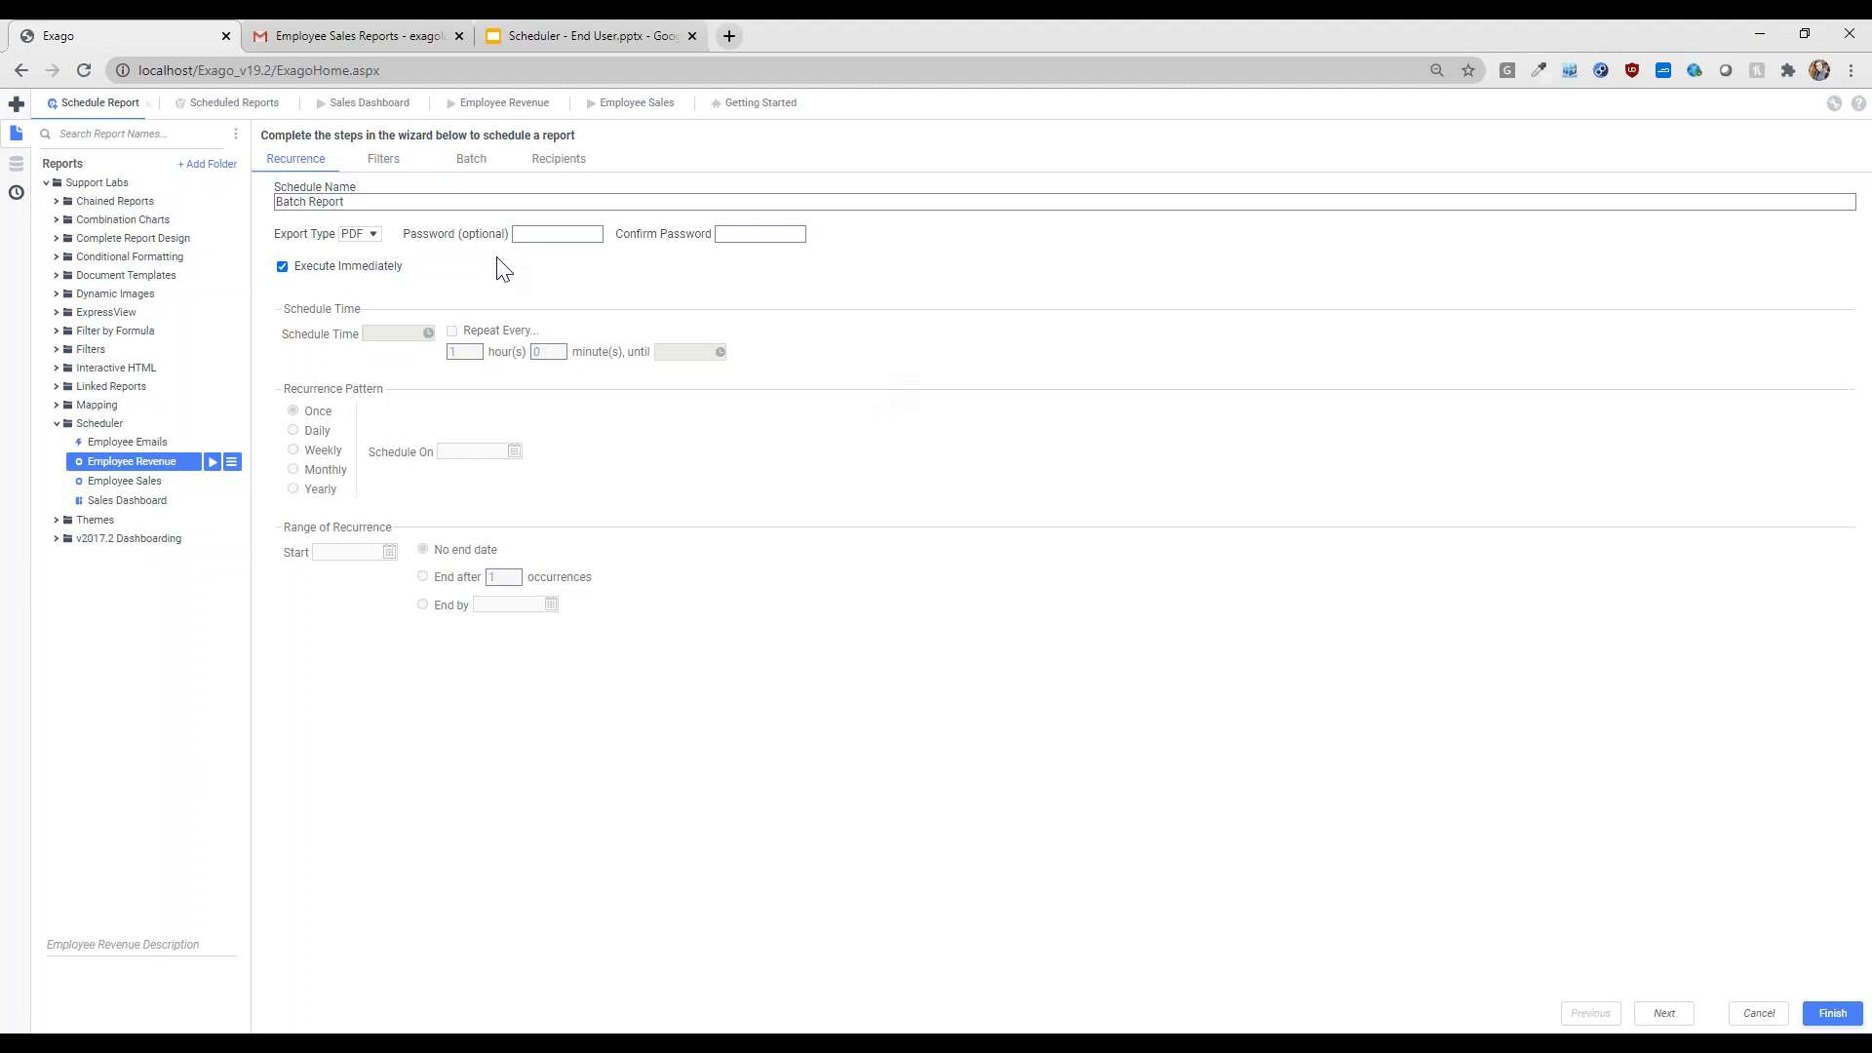
- Review the Employees.LastName filter excluding Fuller, then move to the Batch step
click(387, 161)
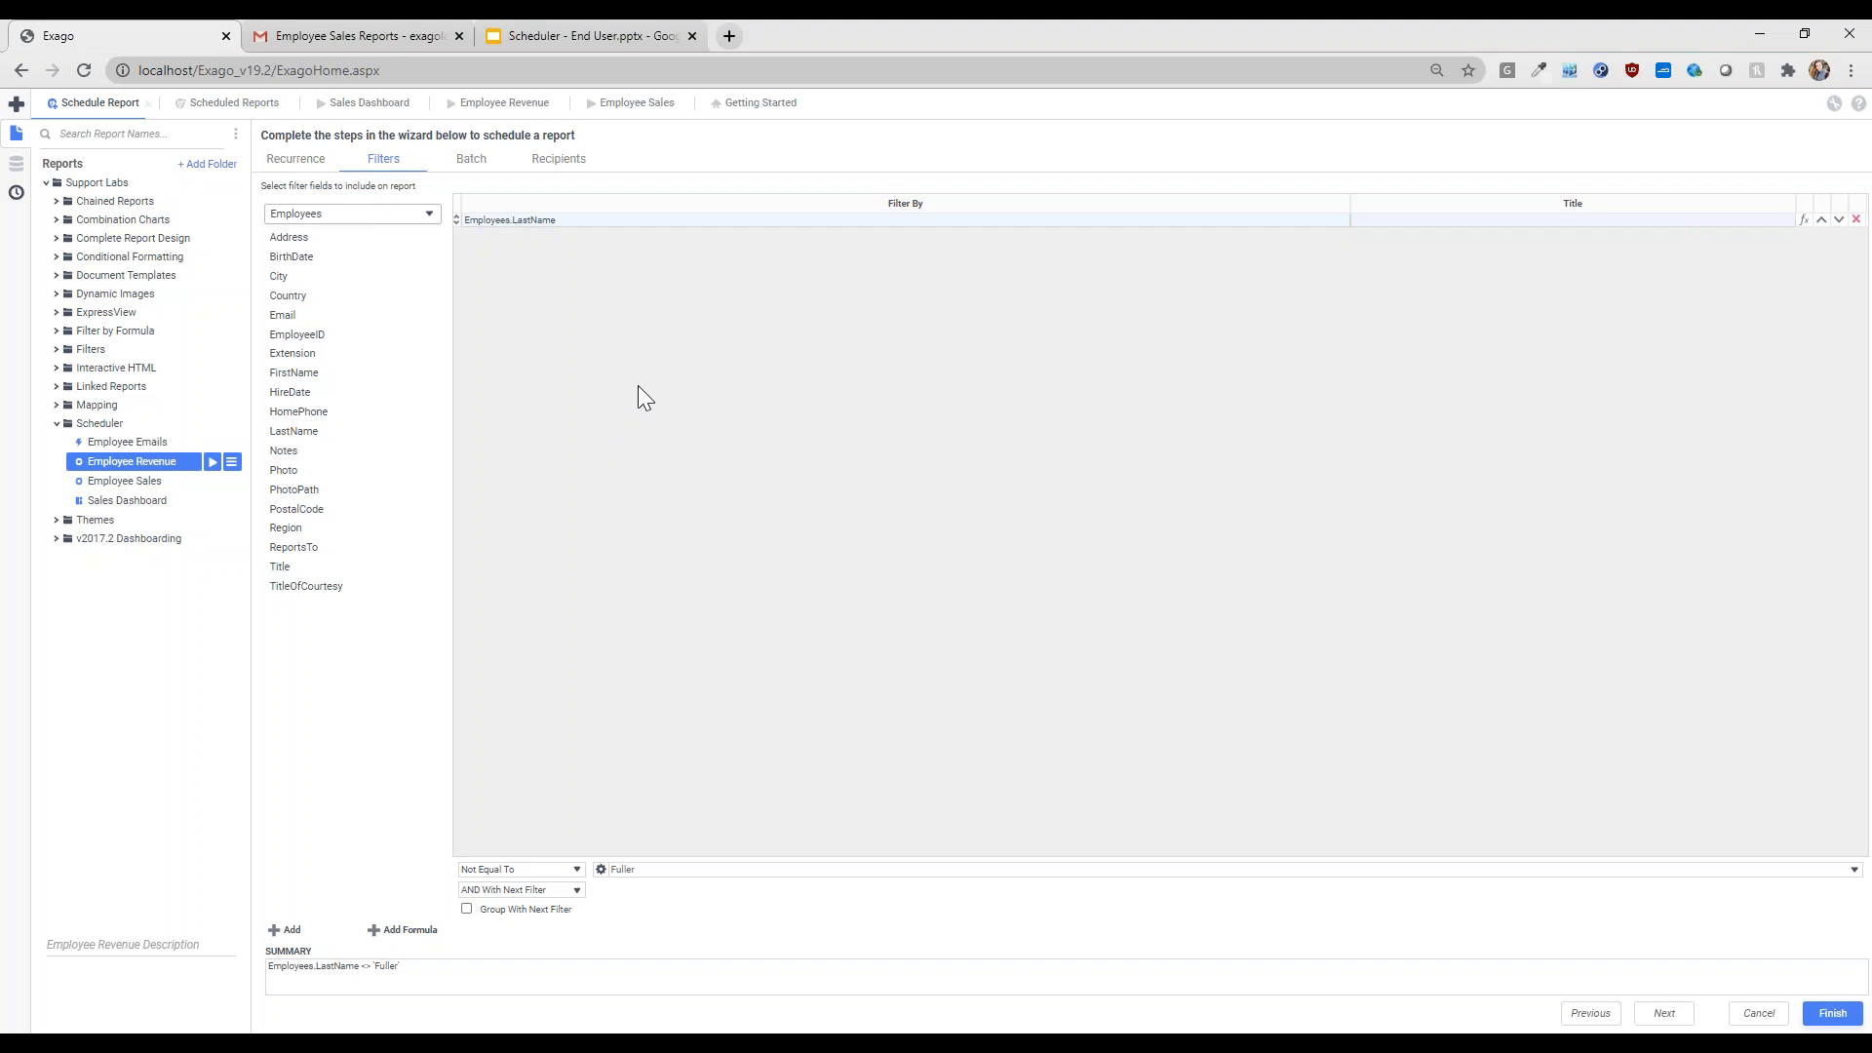
click(487, 156)
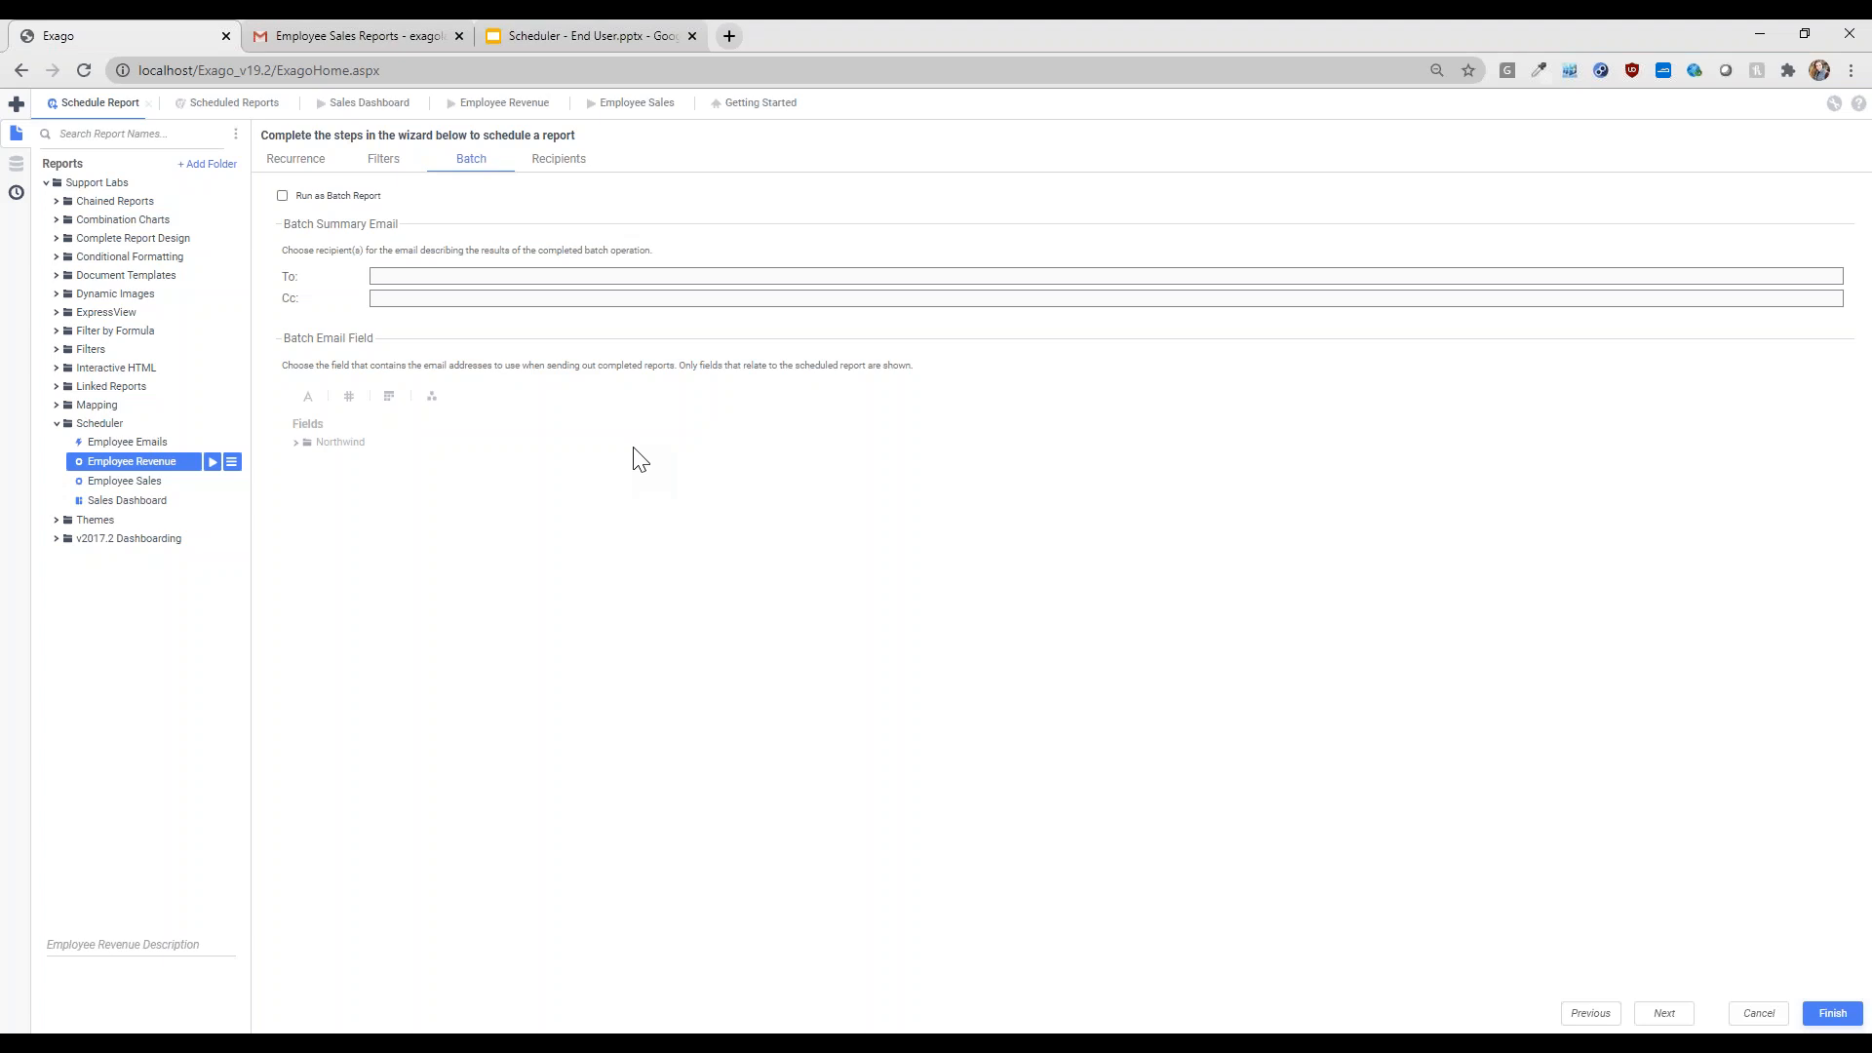
- Tick Run as Batch Report and pick Northwind > Employees > Email as the batch email field
click(320, 196)
click(458, 278)
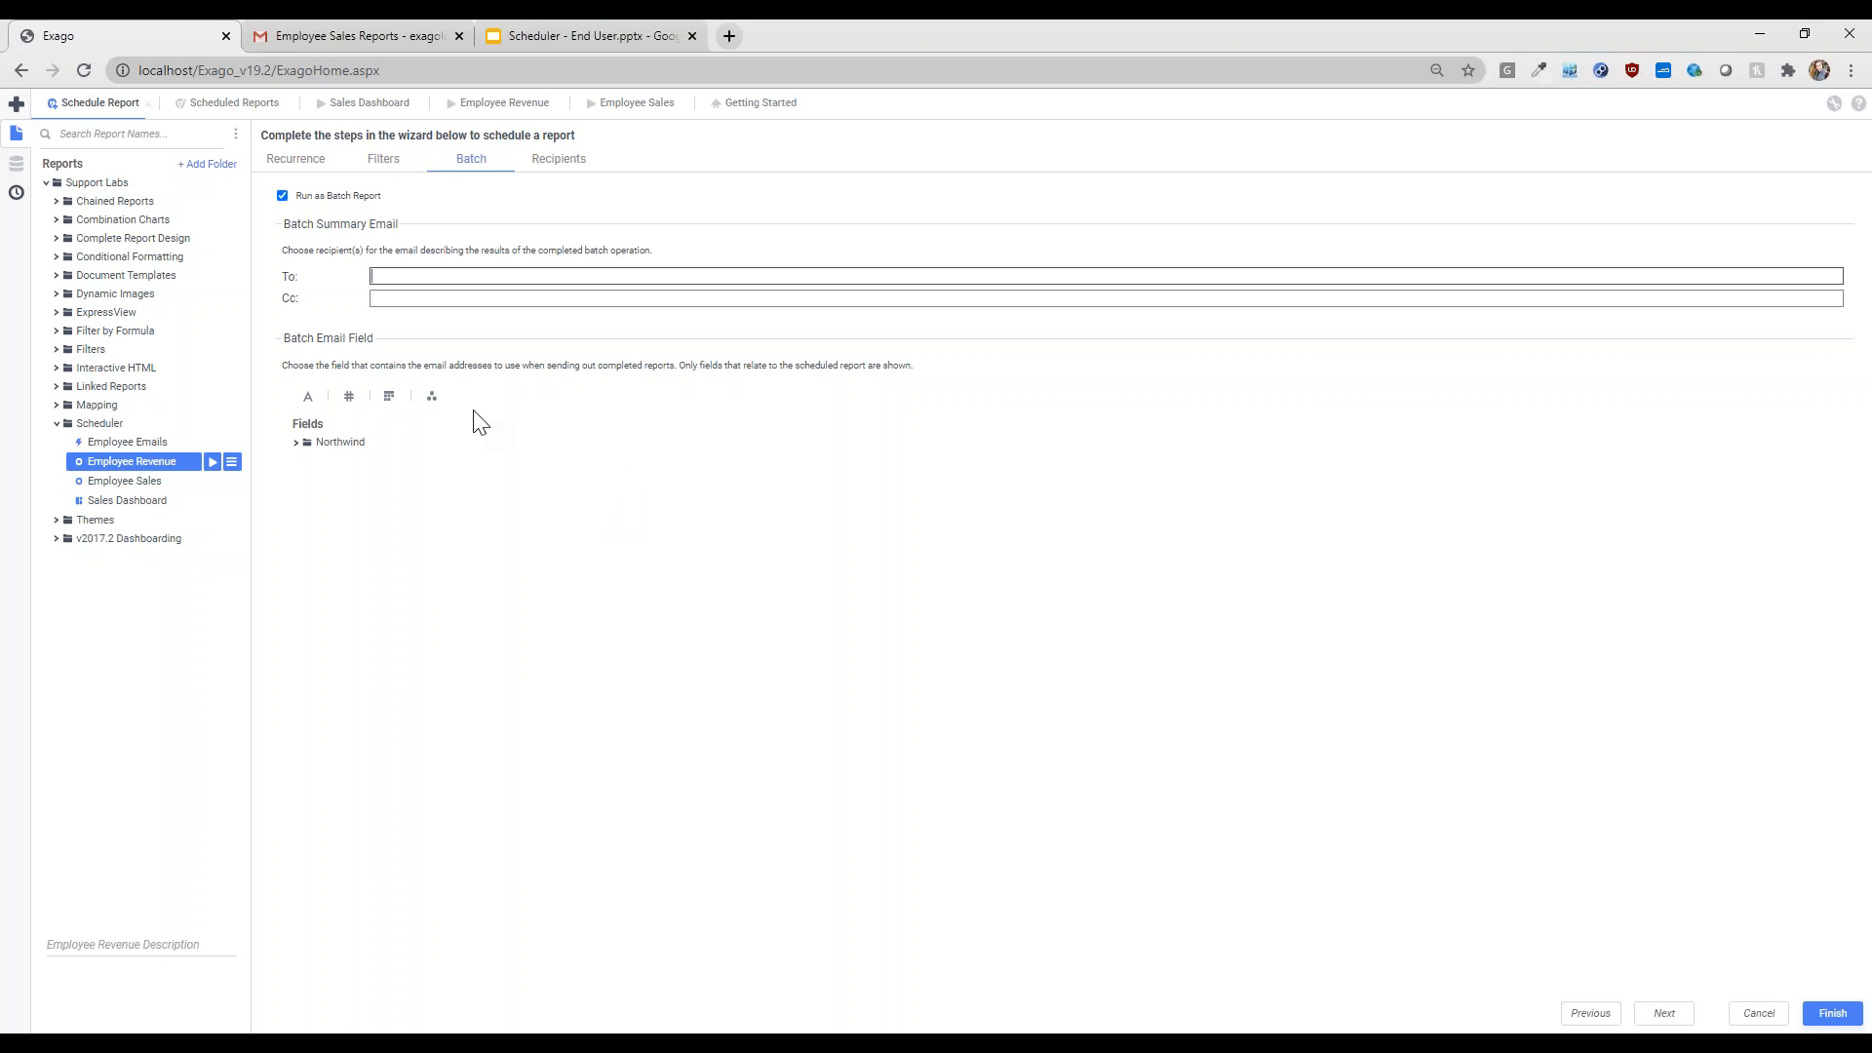
click(343, 445)
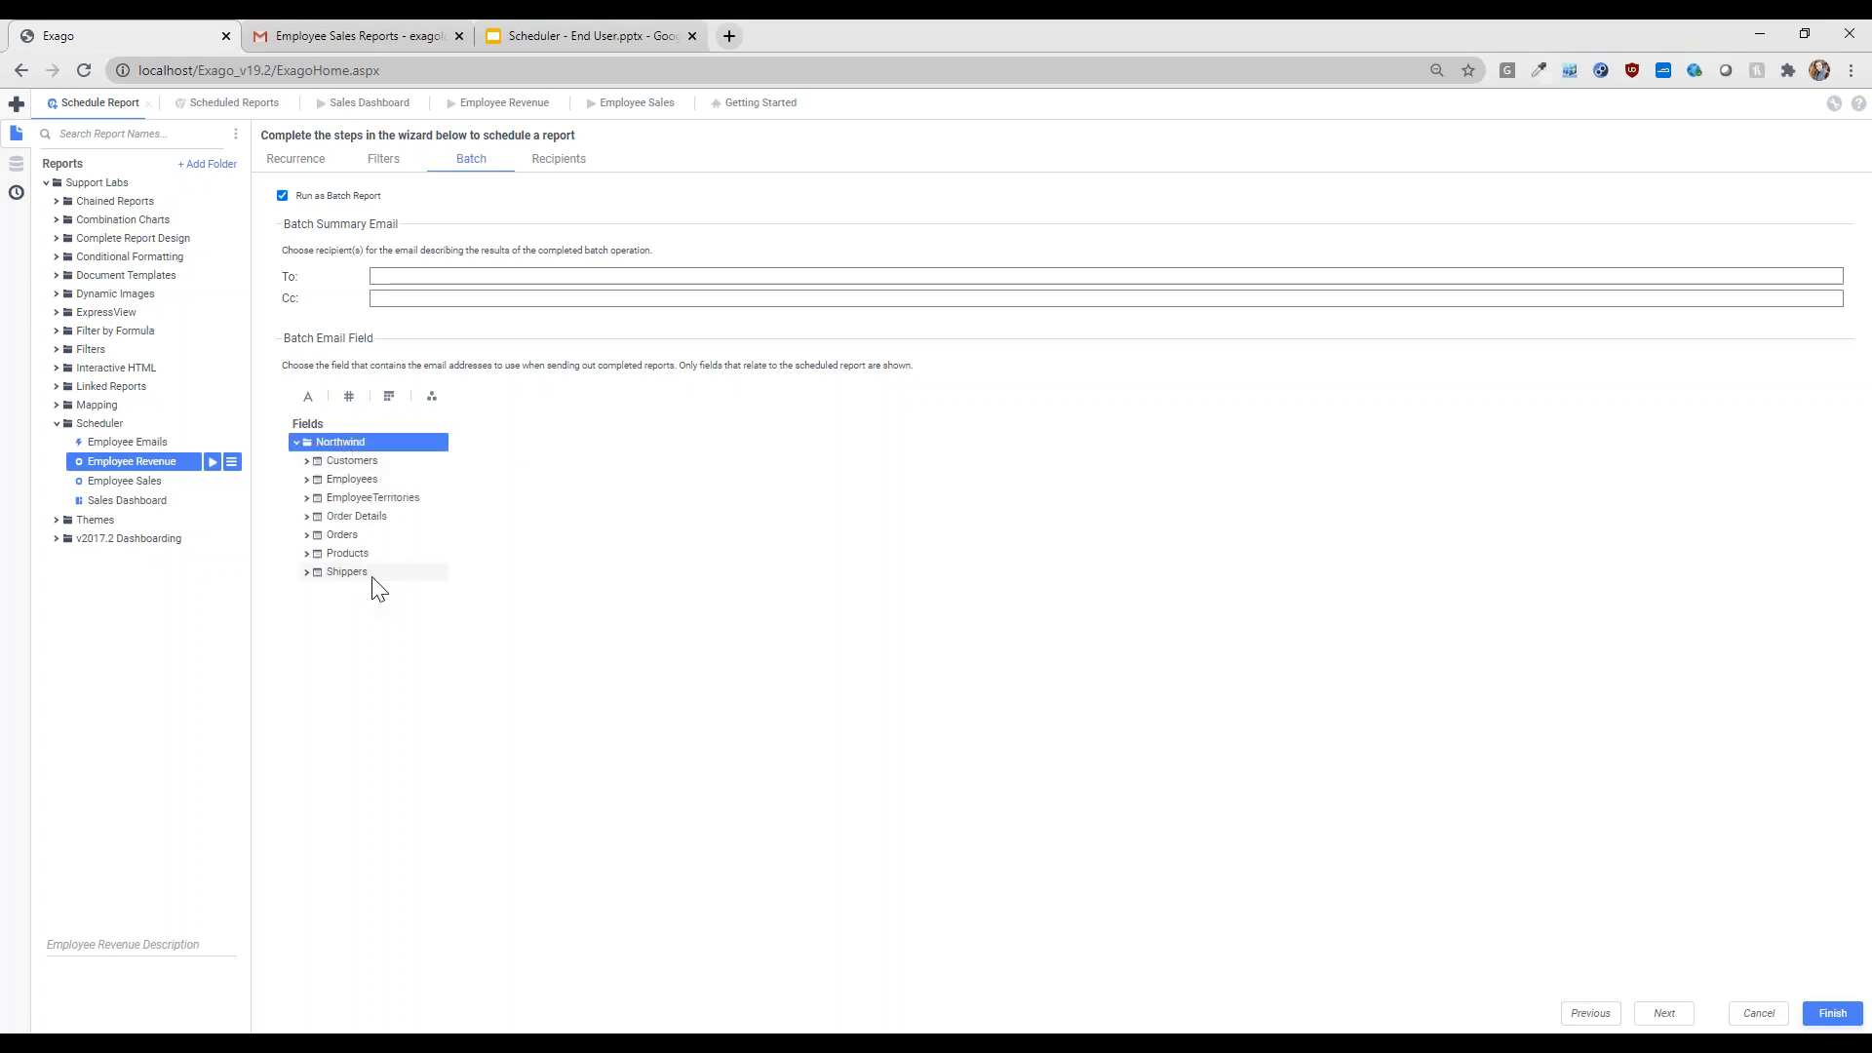
click(365, 478)
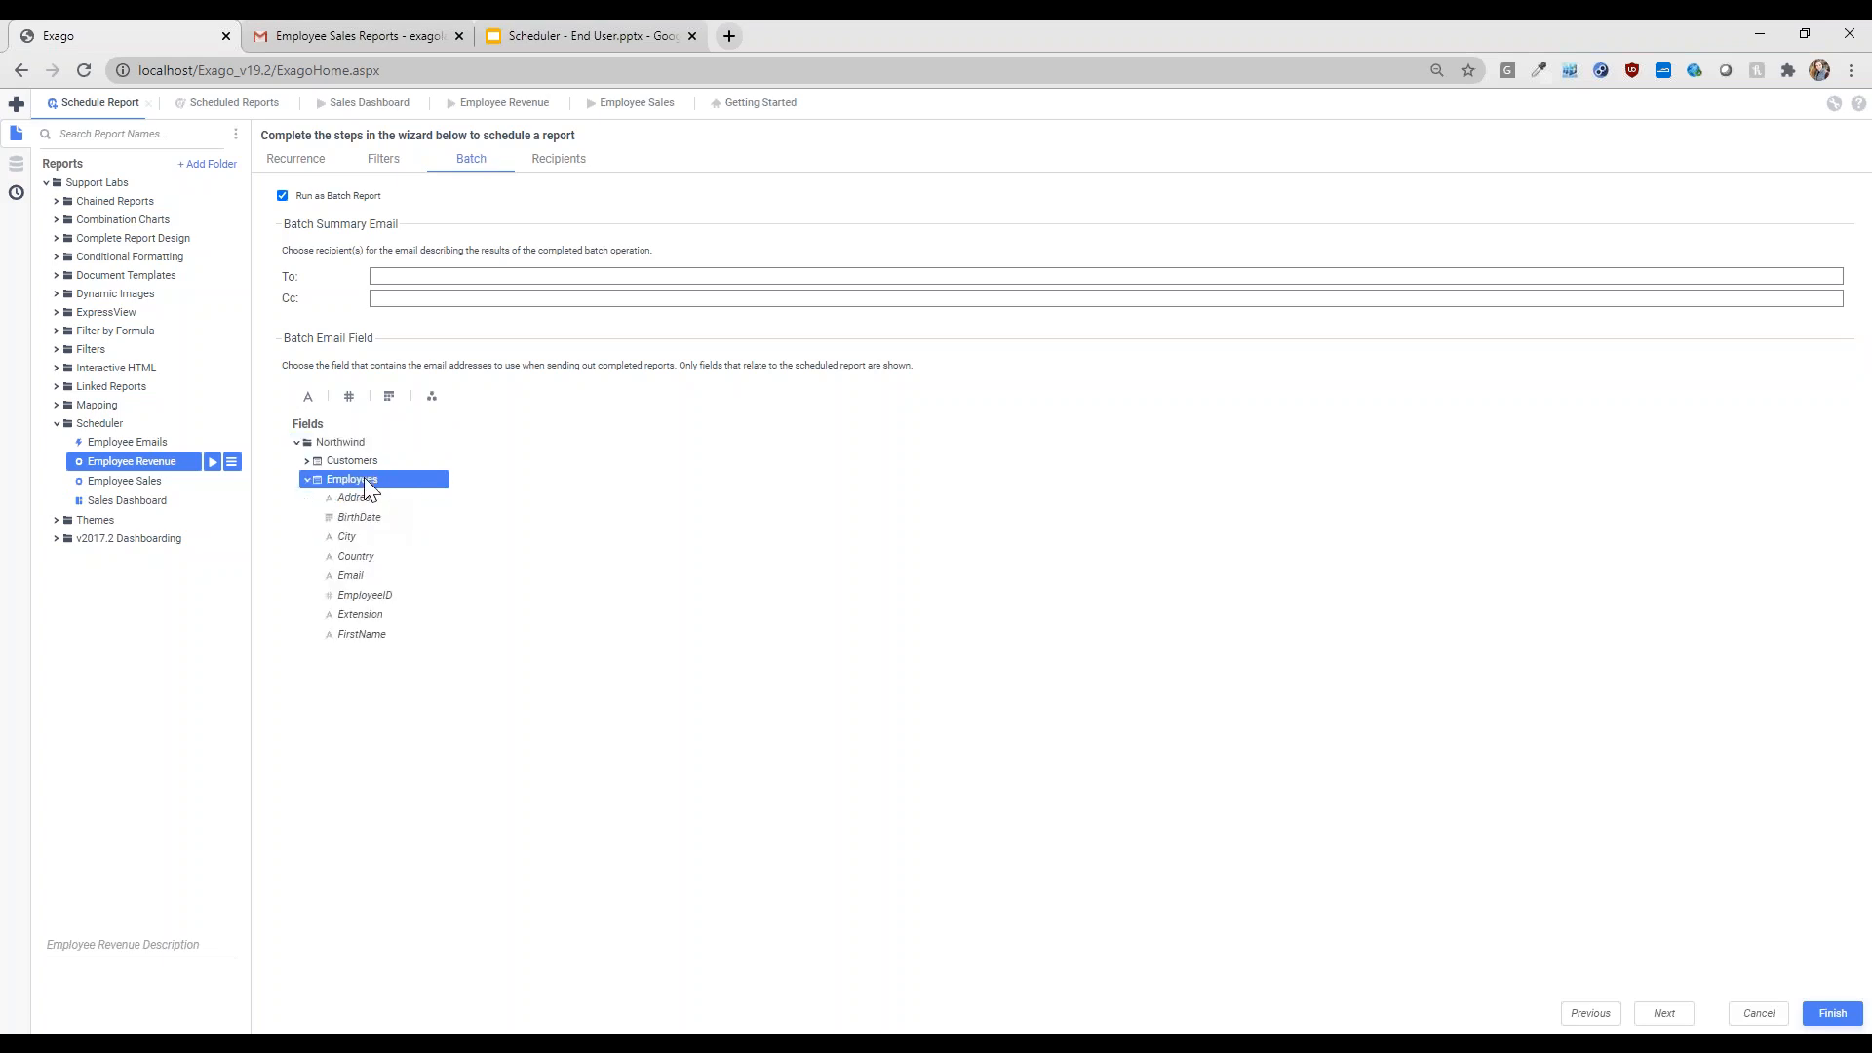
click(365, 577)
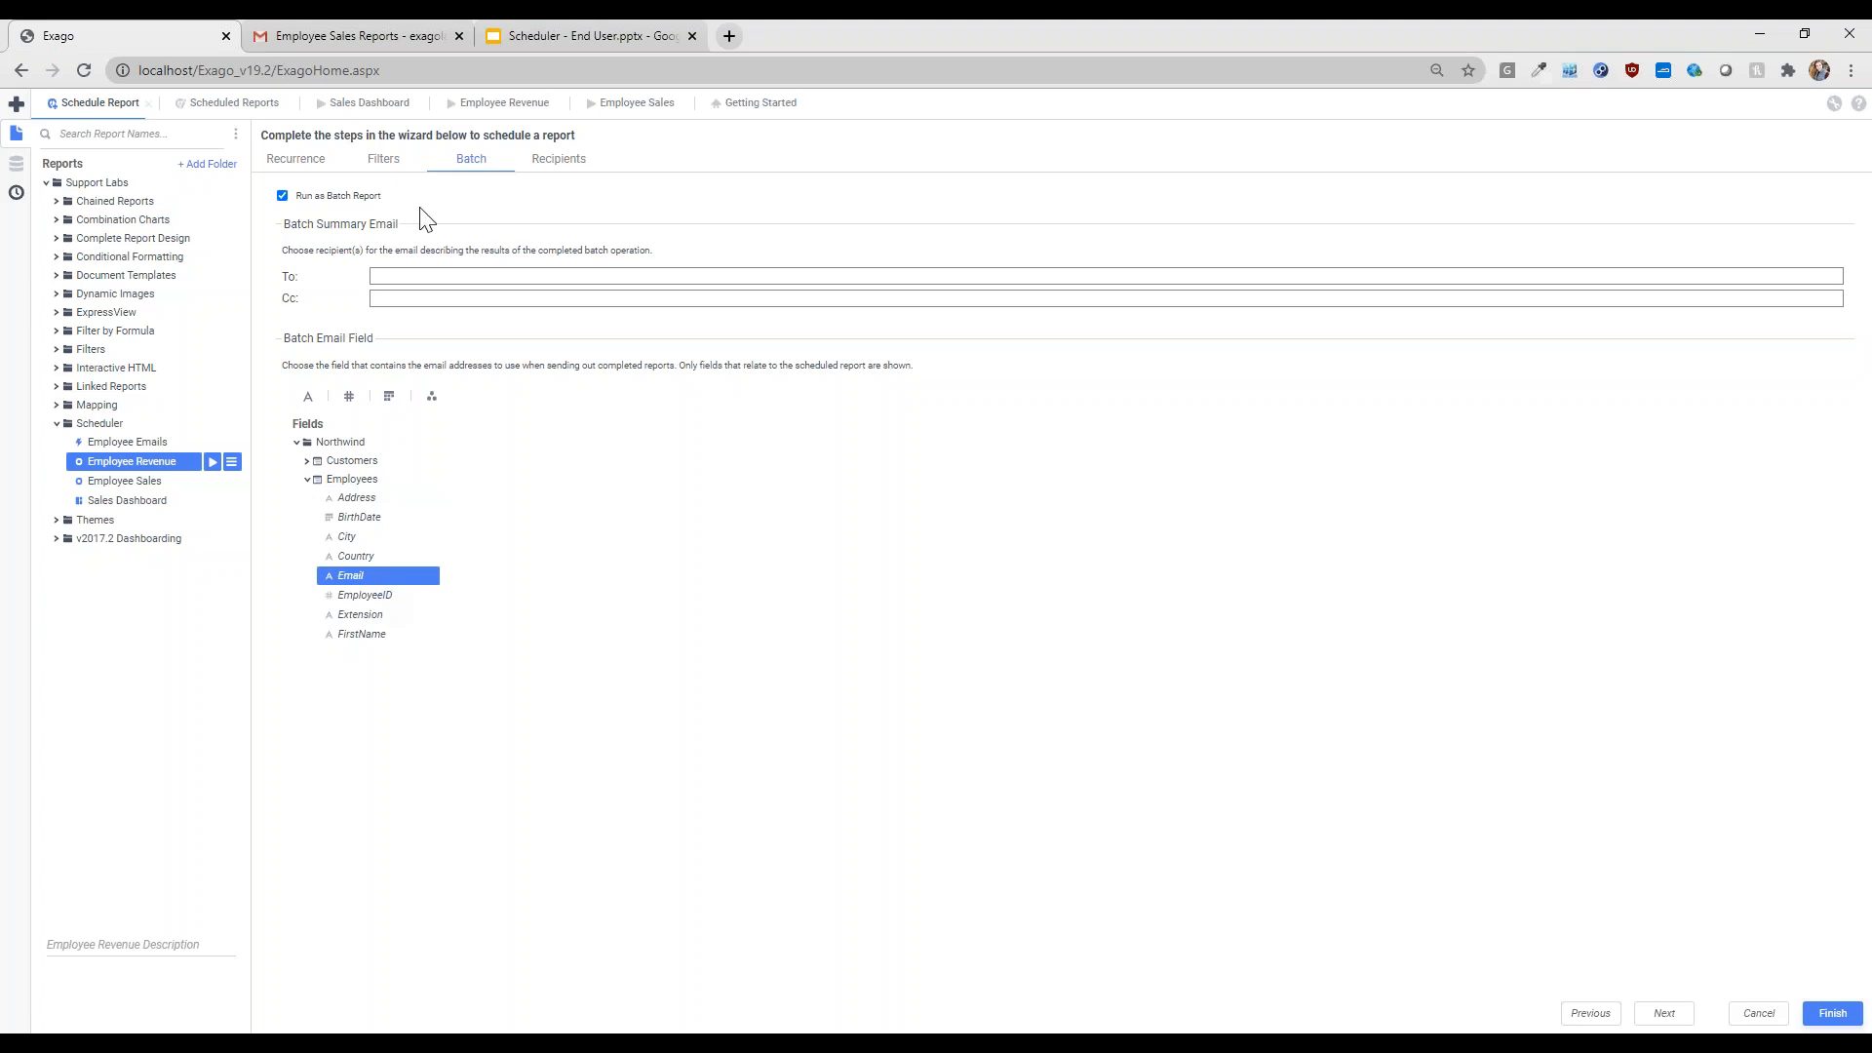
click(126, 443)
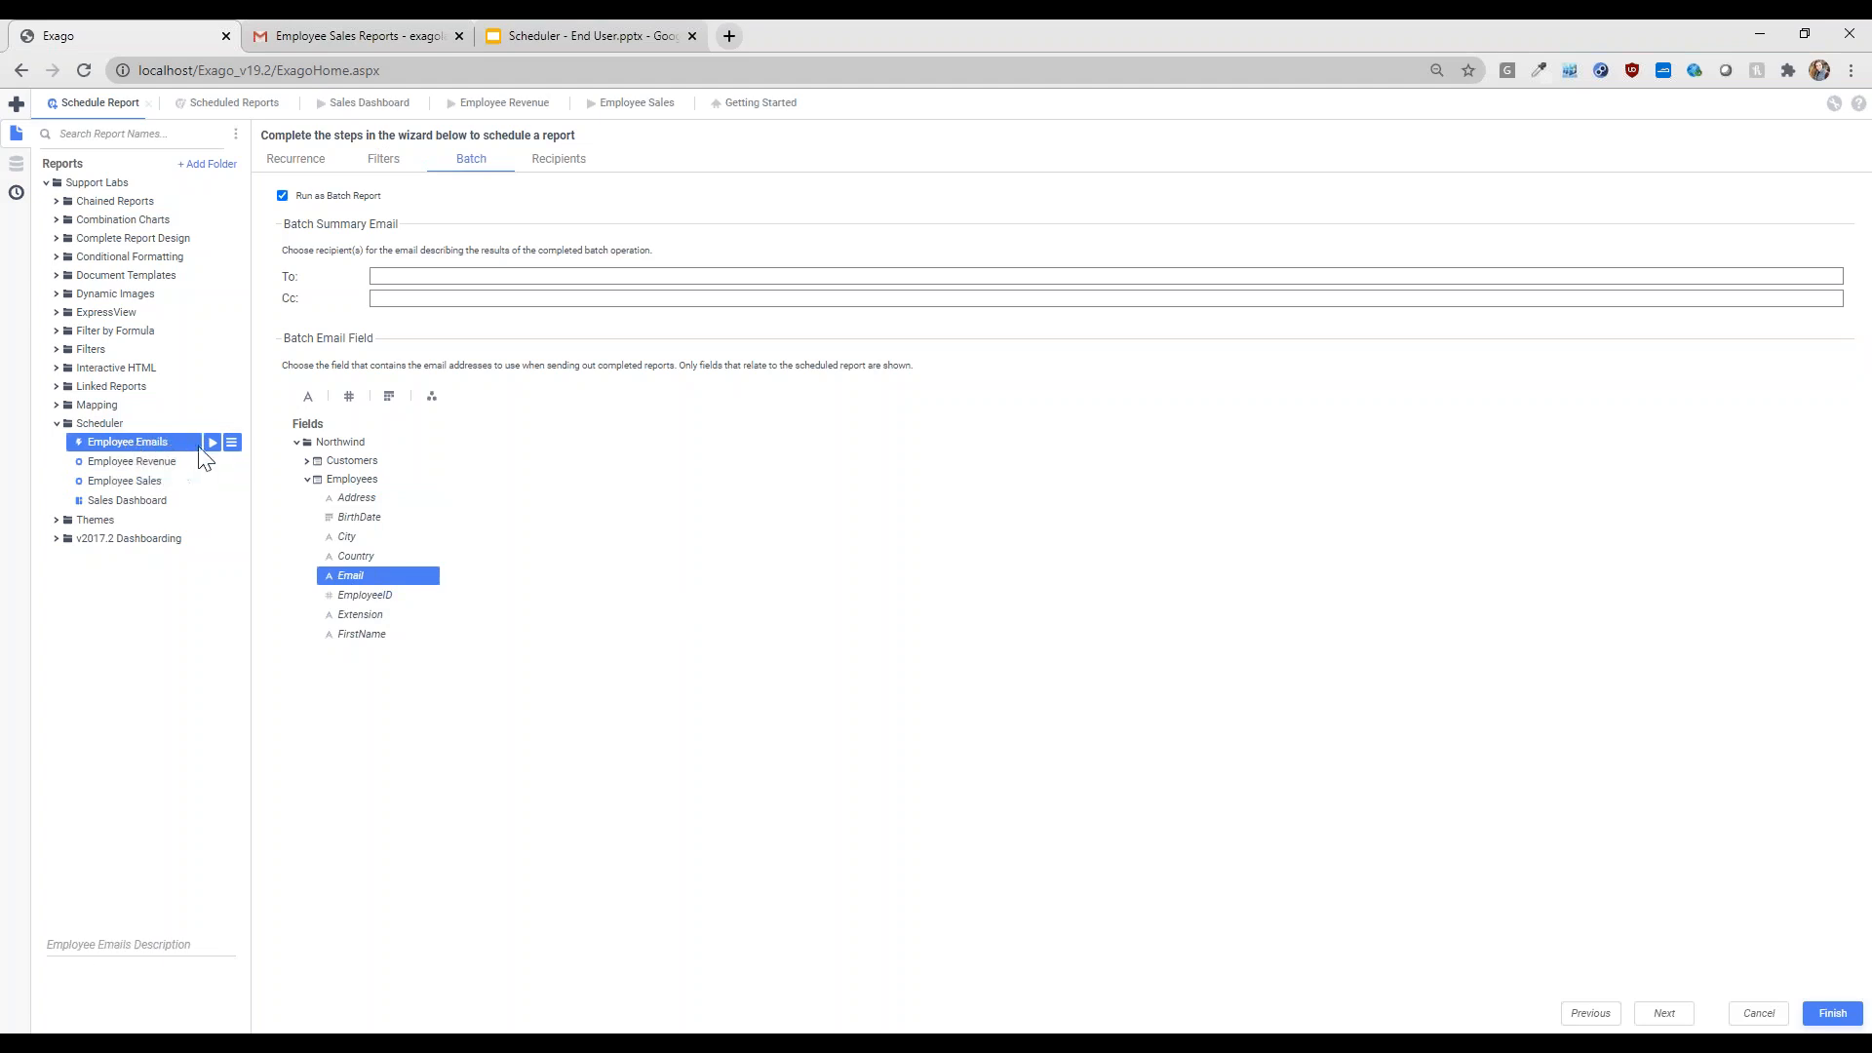
- Run Employee Emails to check addresses, then return to the schedule's Recipients step
click(213, 444)
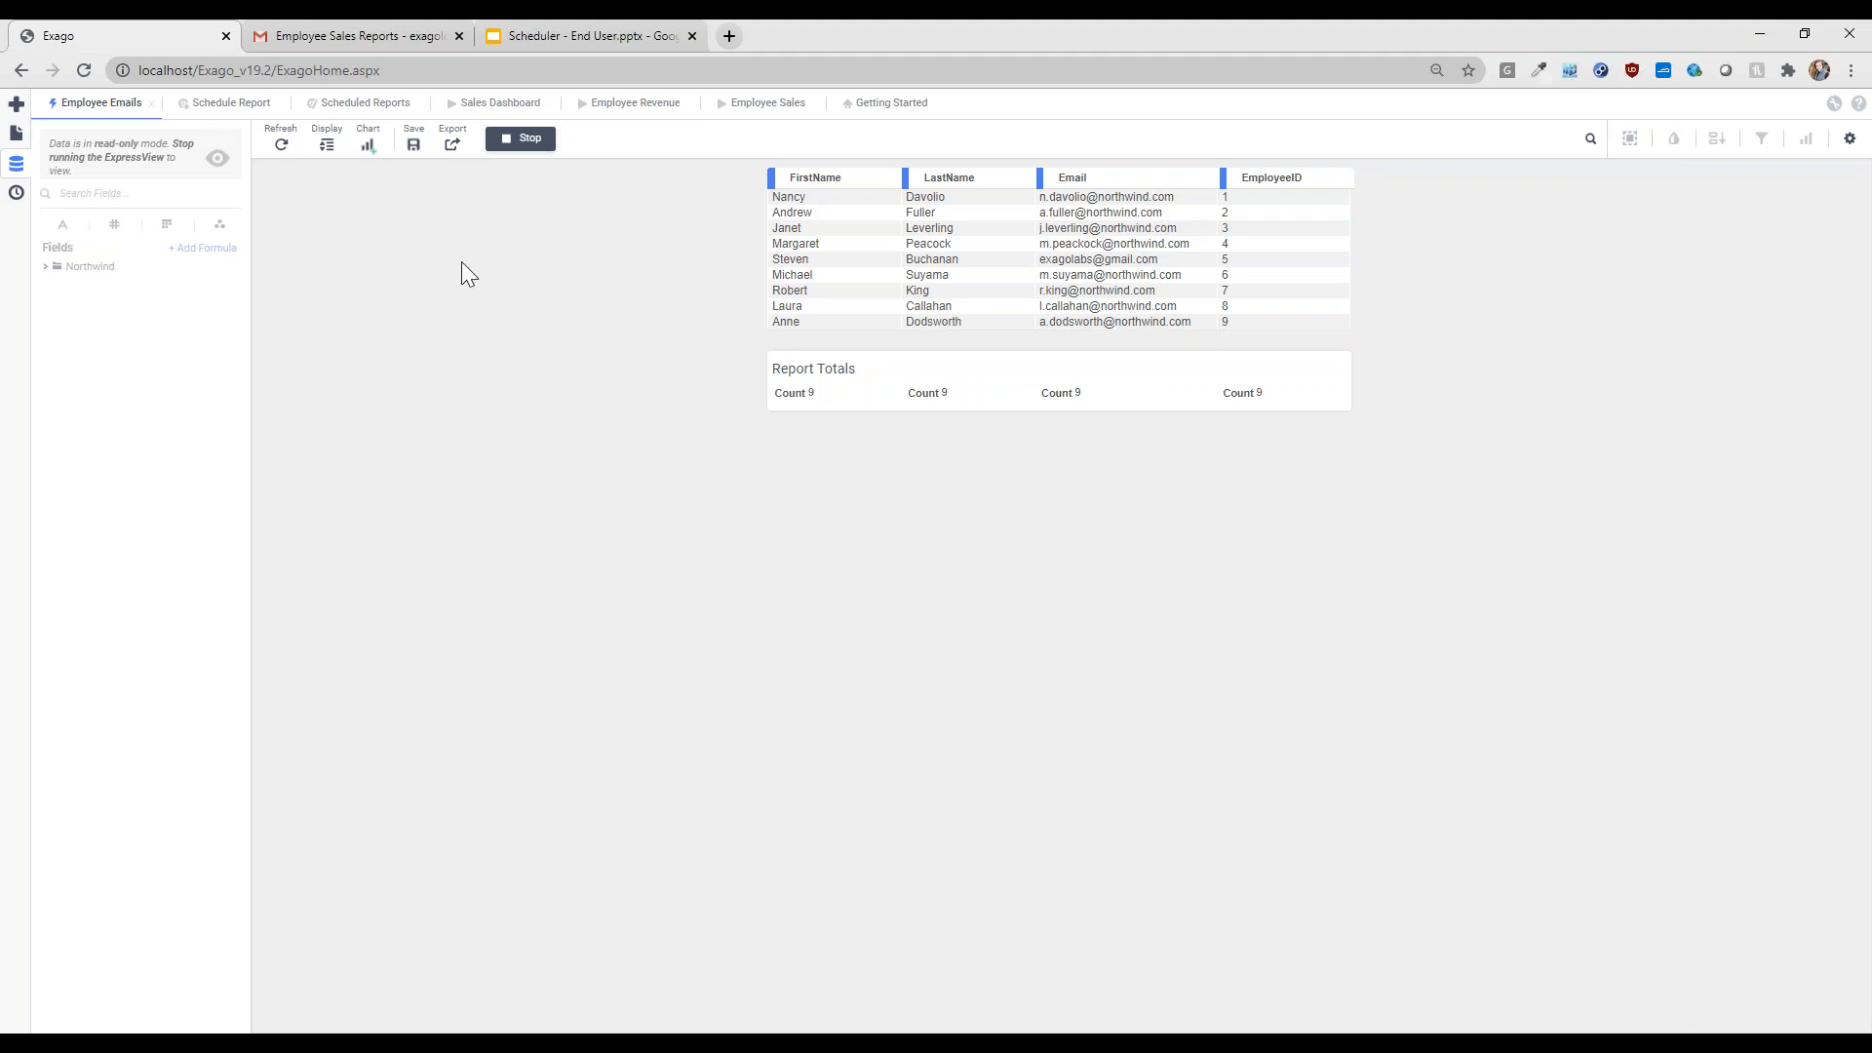
click(231, 106)
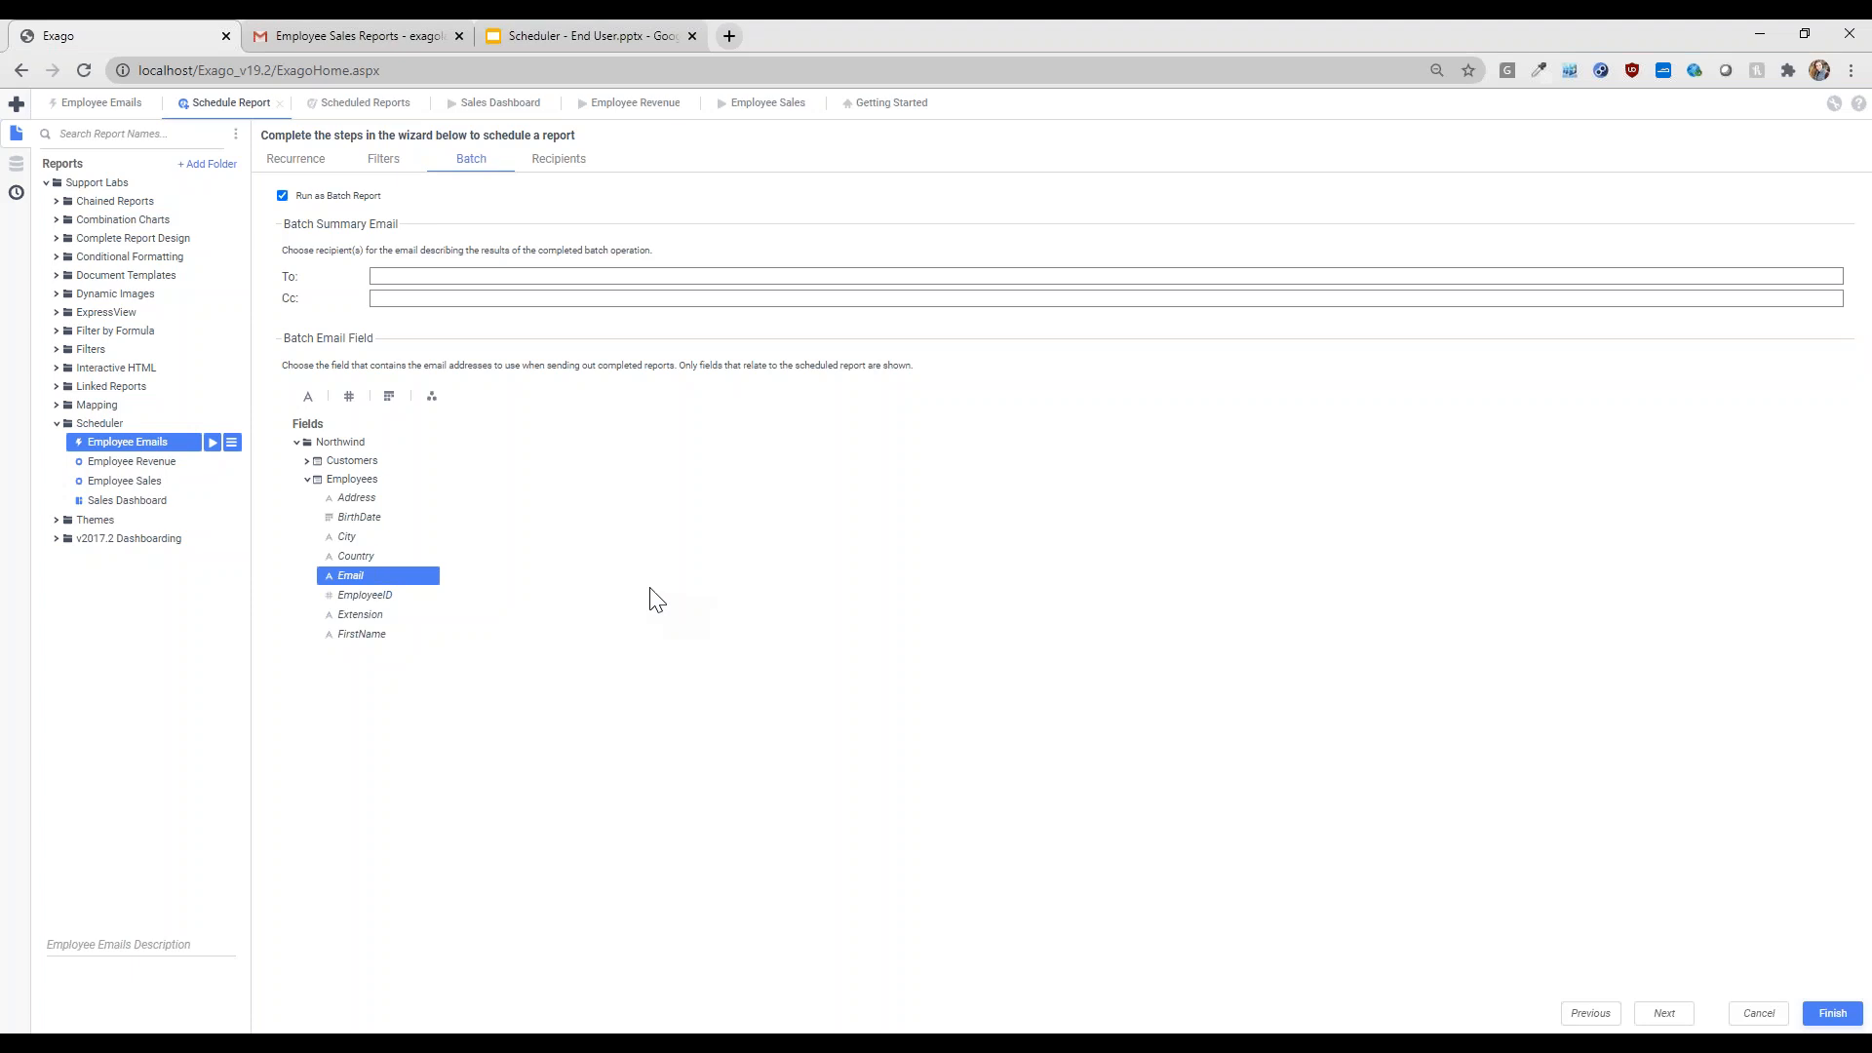
click(564, 162)
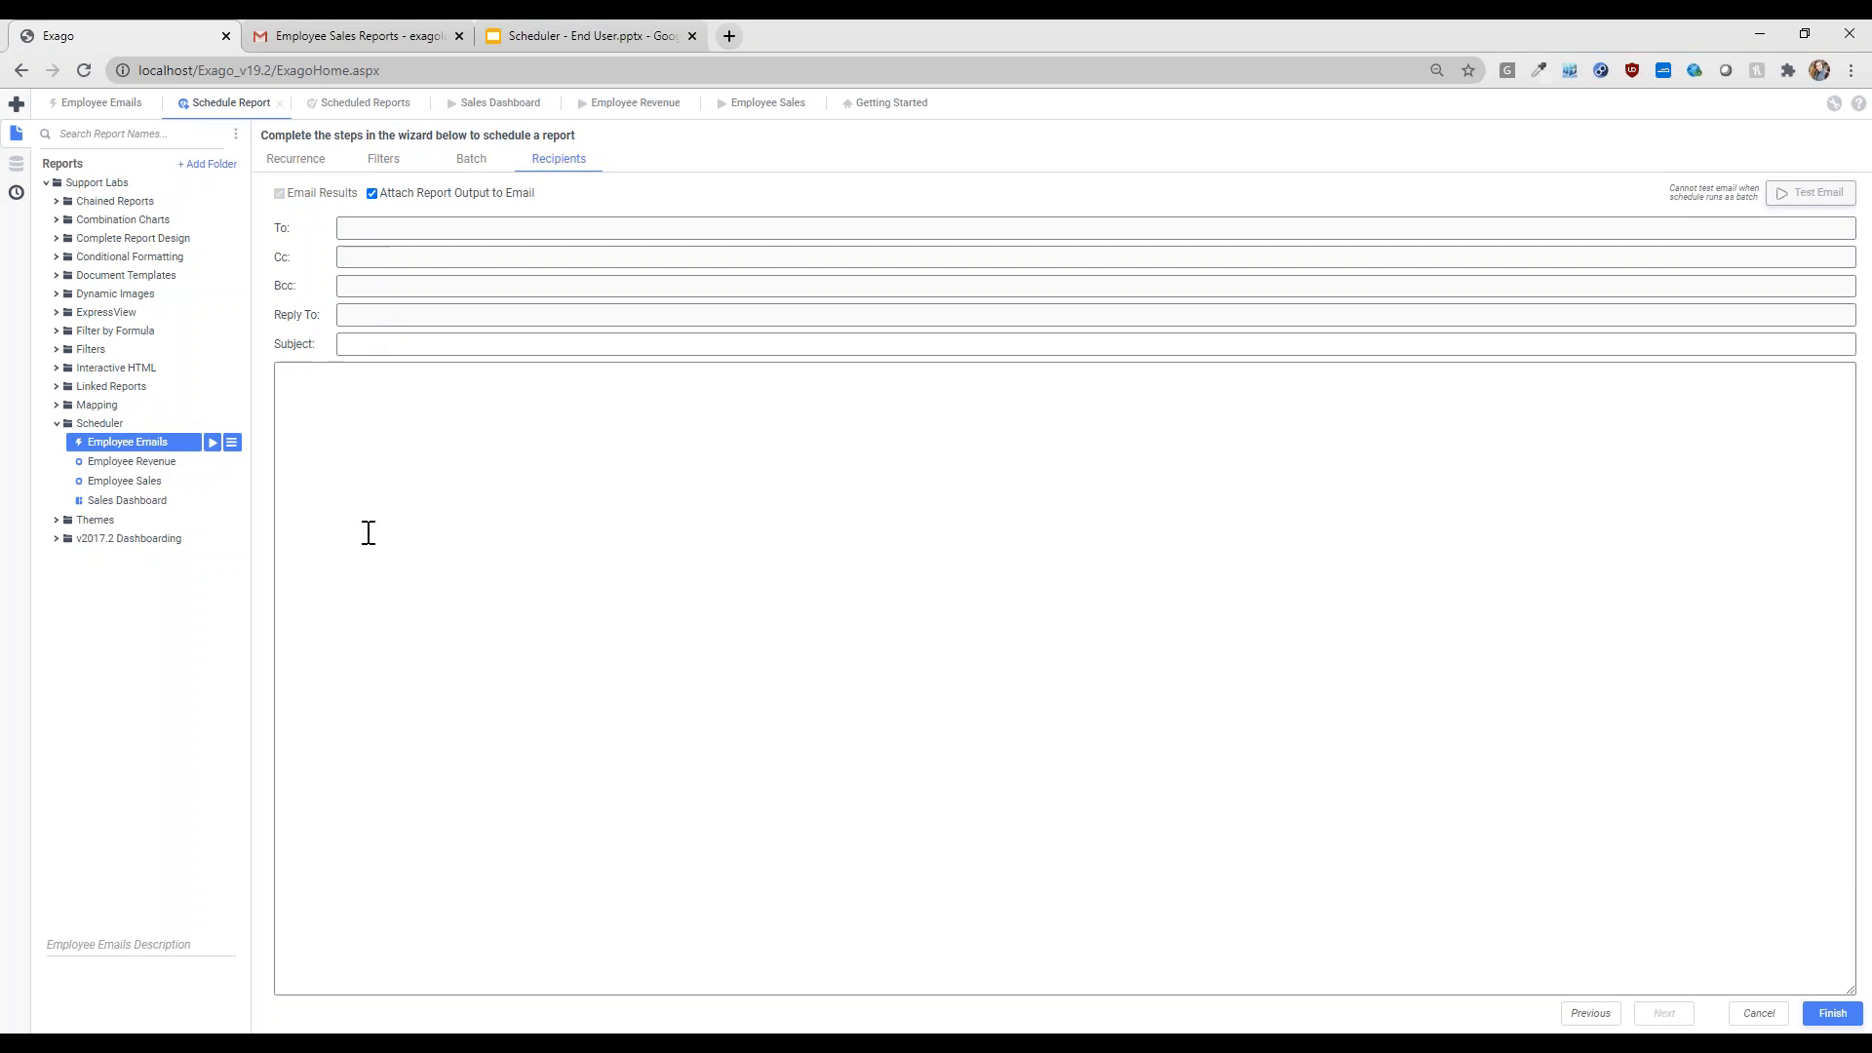
- Enter 'Your Revenue Report' as the batch email subject
click(421, 346)
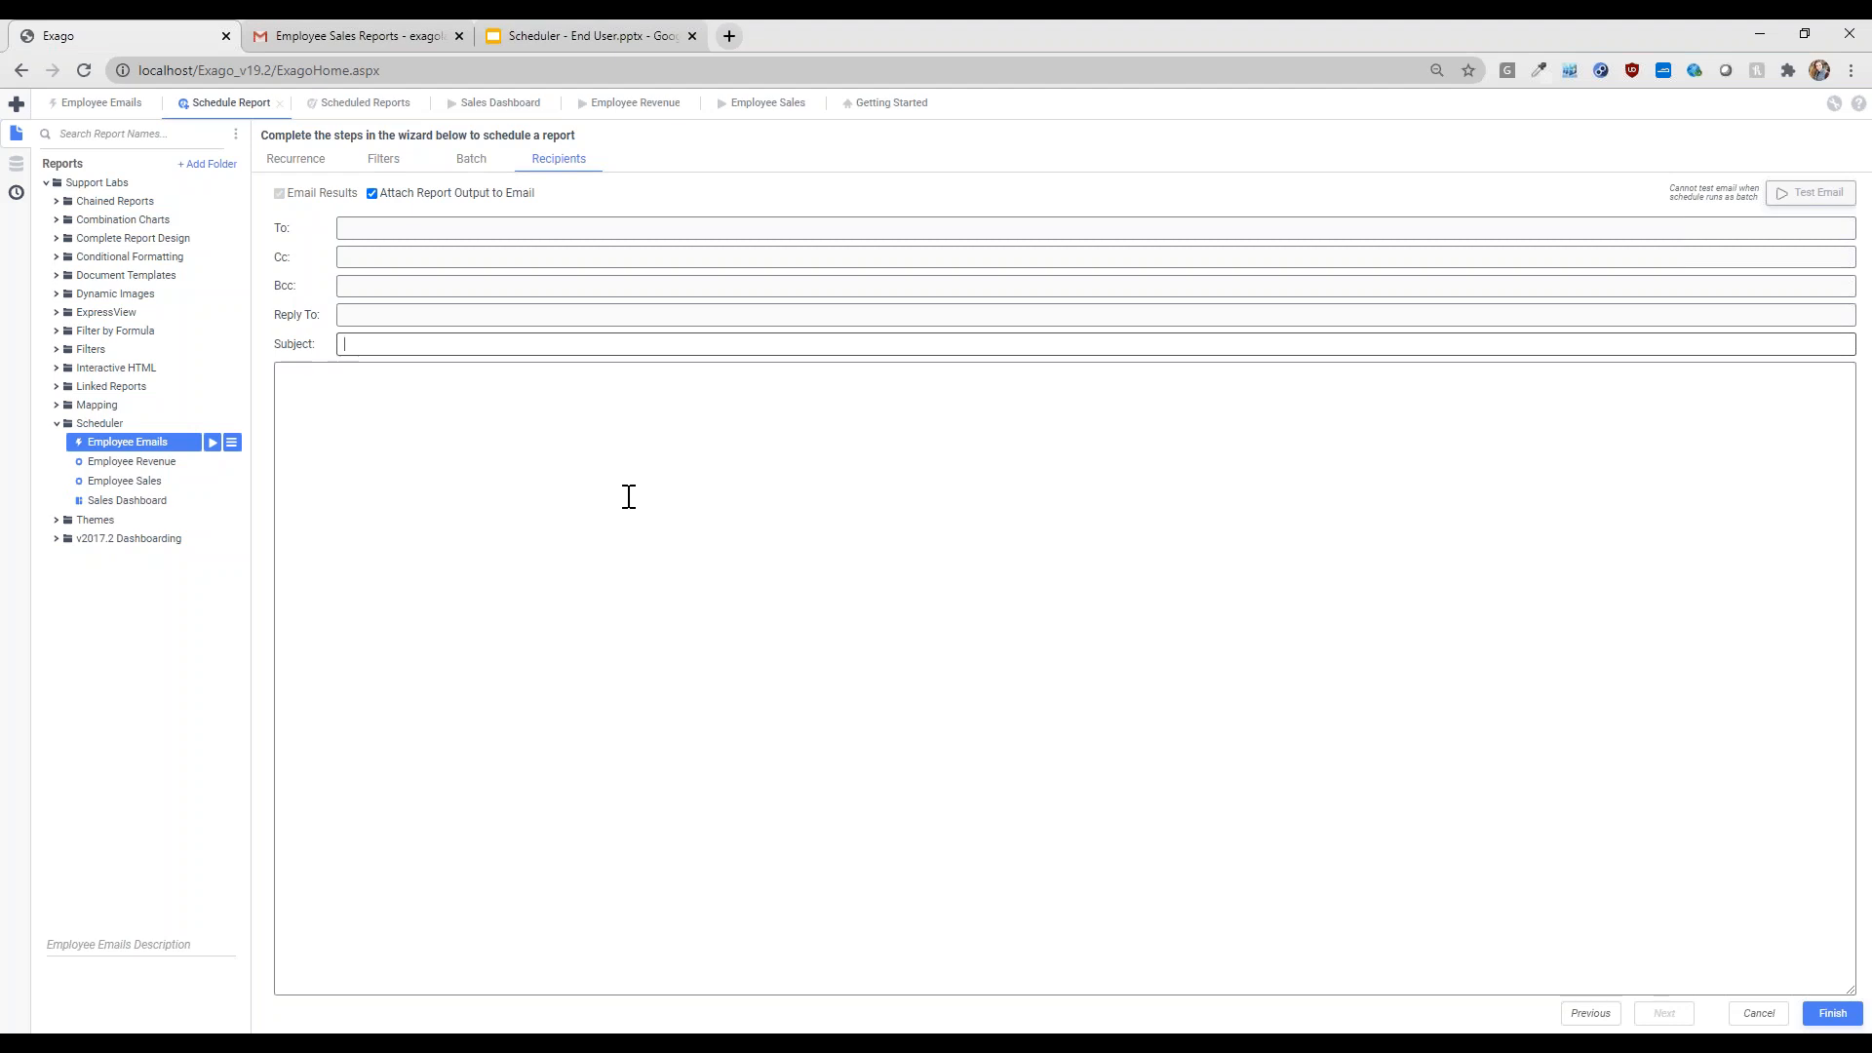
text(Revenue Report)
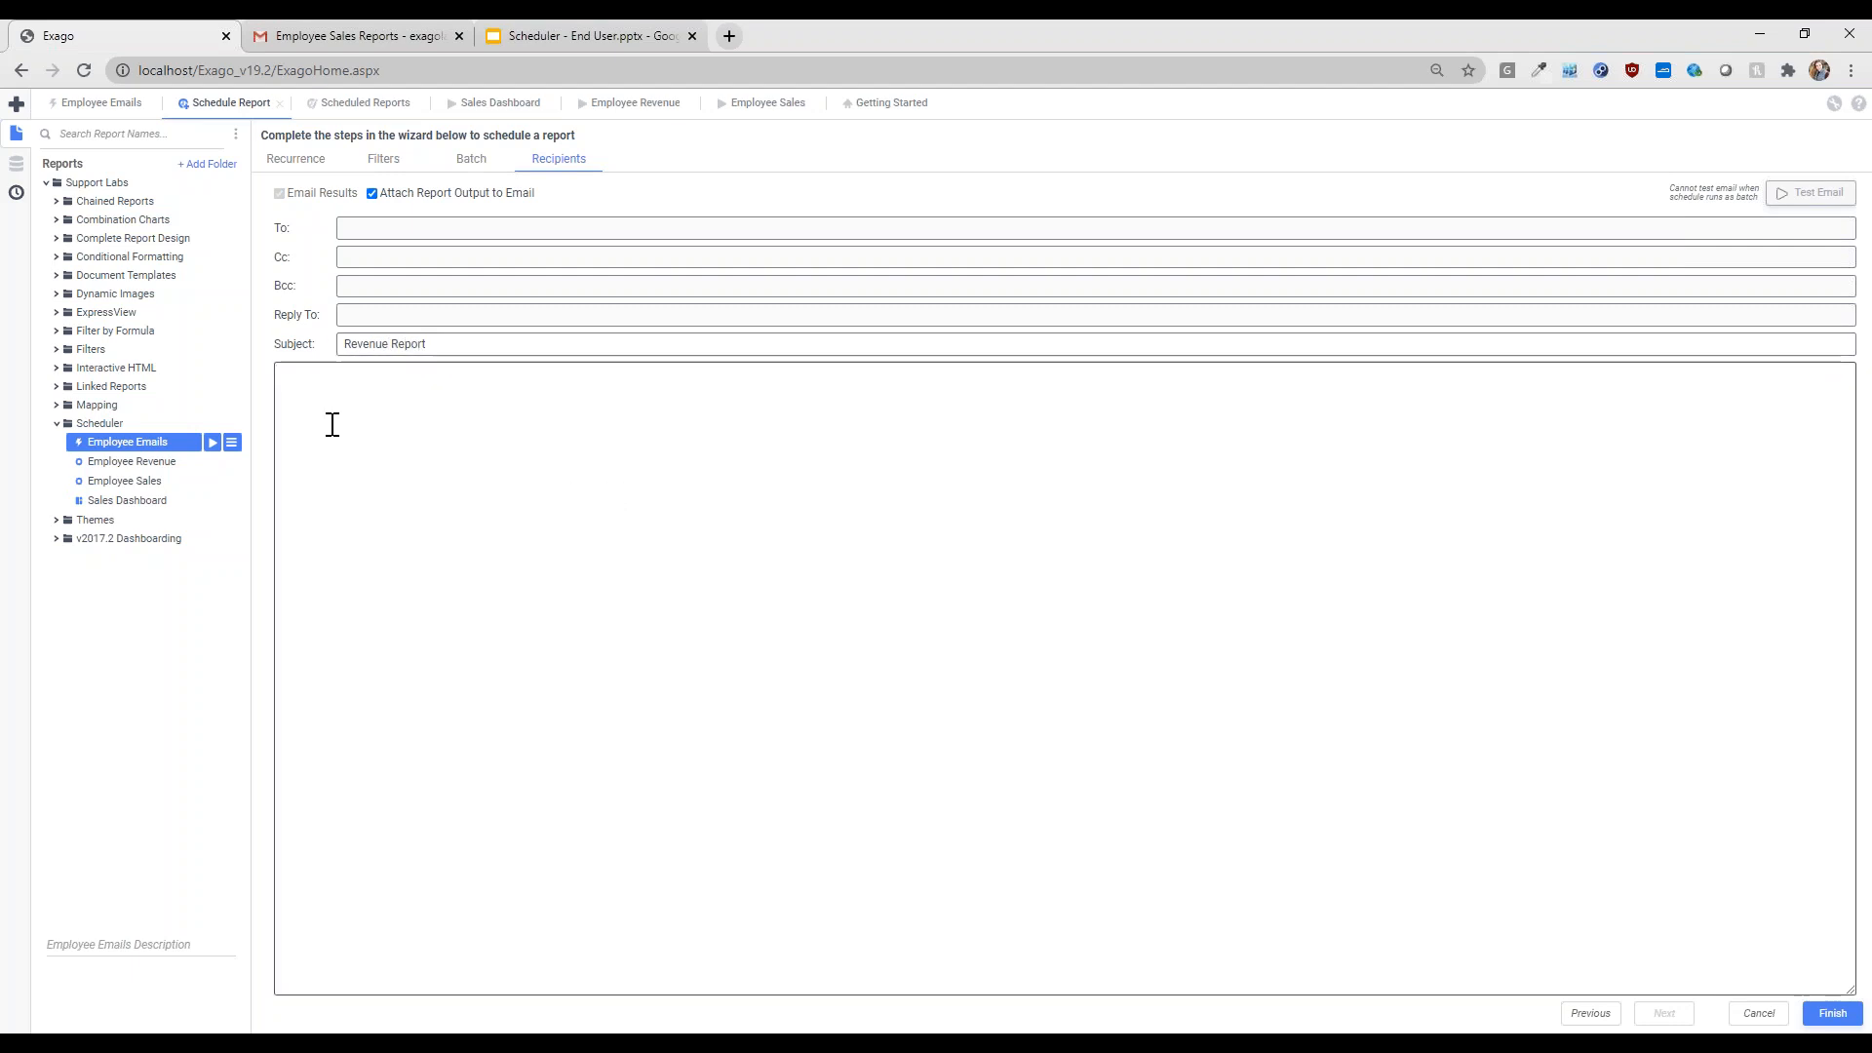
click(342, 346)
text(Your)
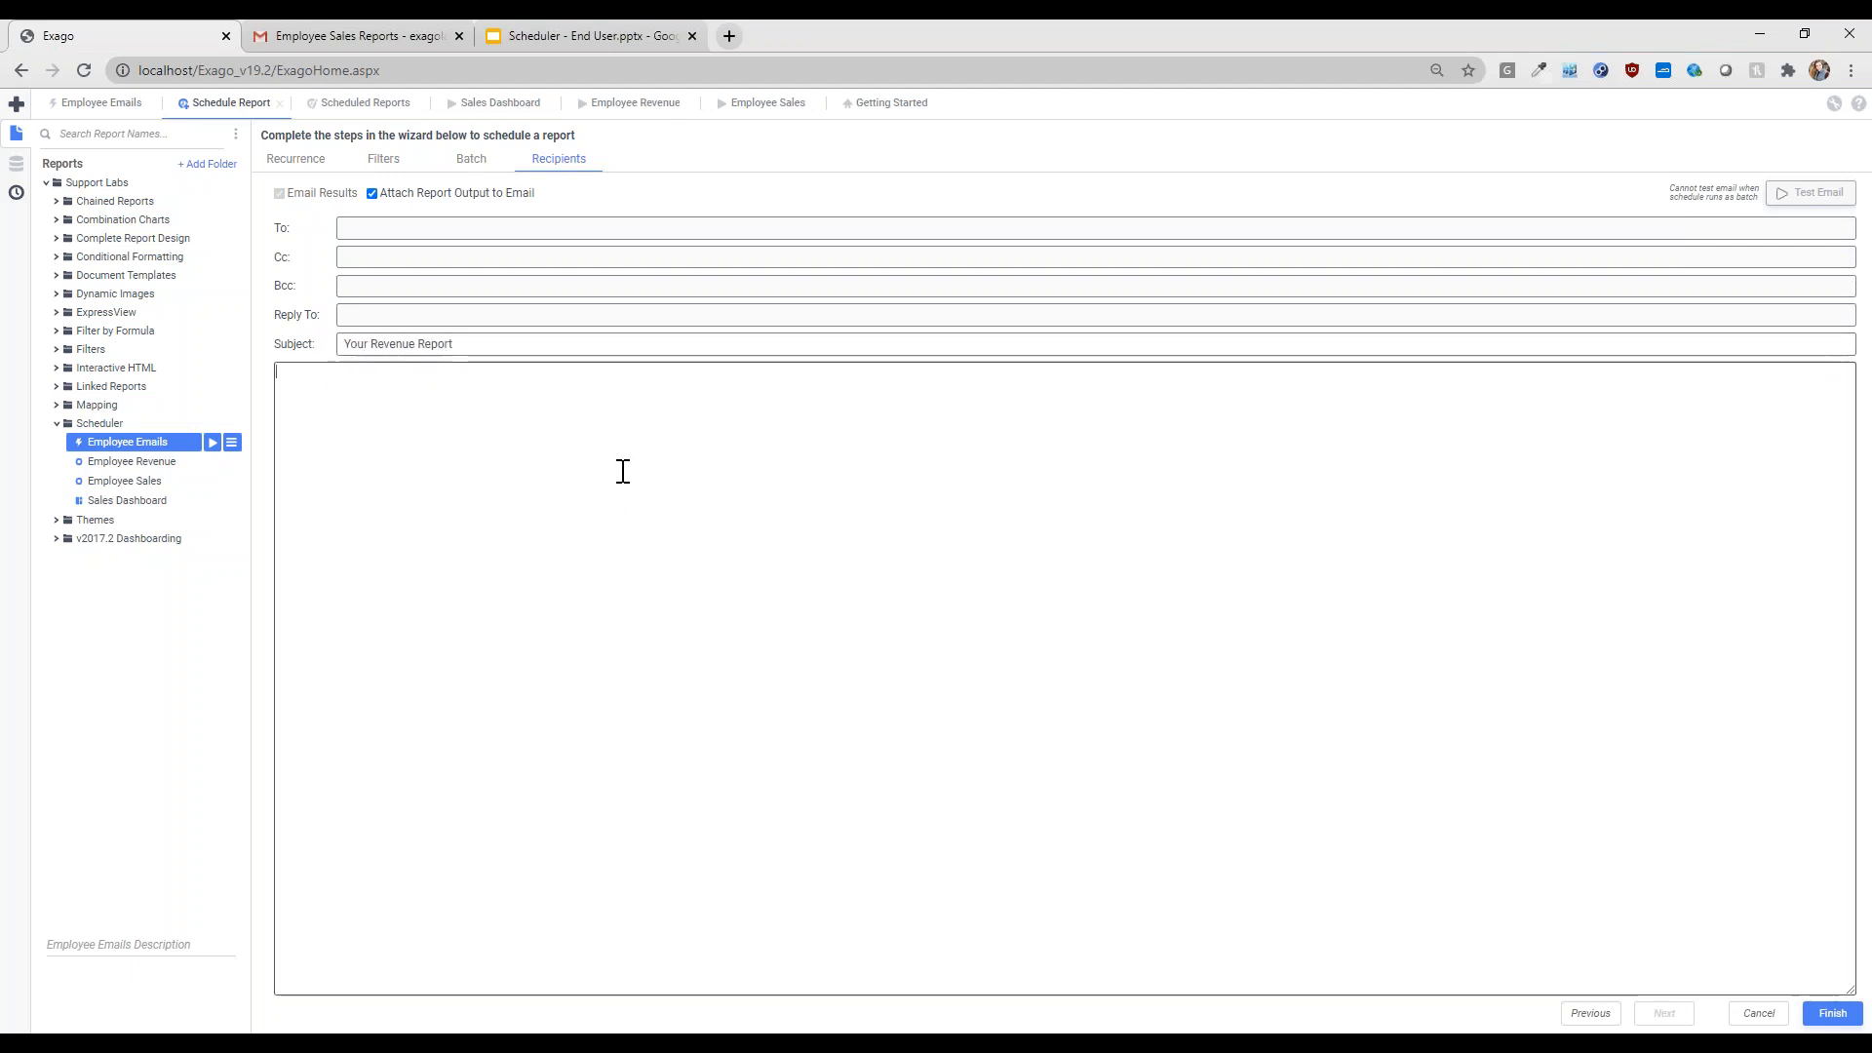
click(623, 471)
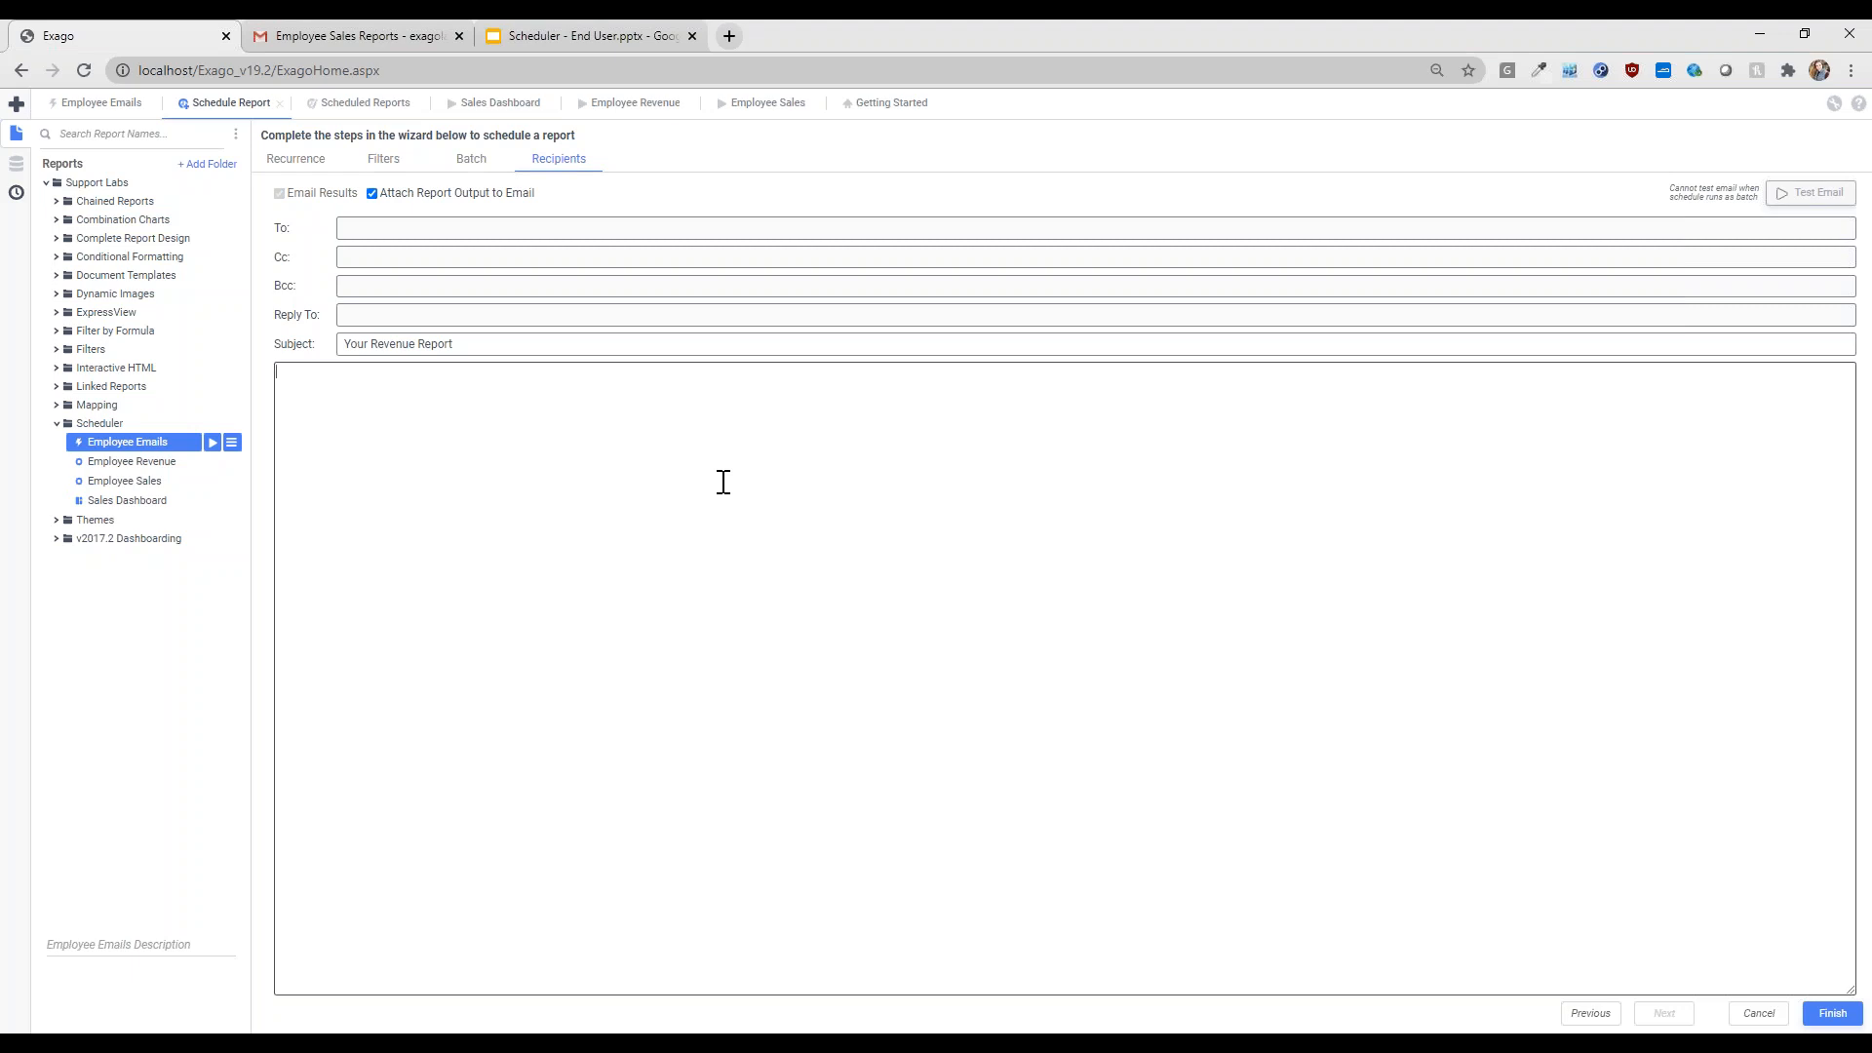
text(Hi[Employe e Name],)
key(Return)
key(Return)
text(Find your revenue report attached.)
key(Return)
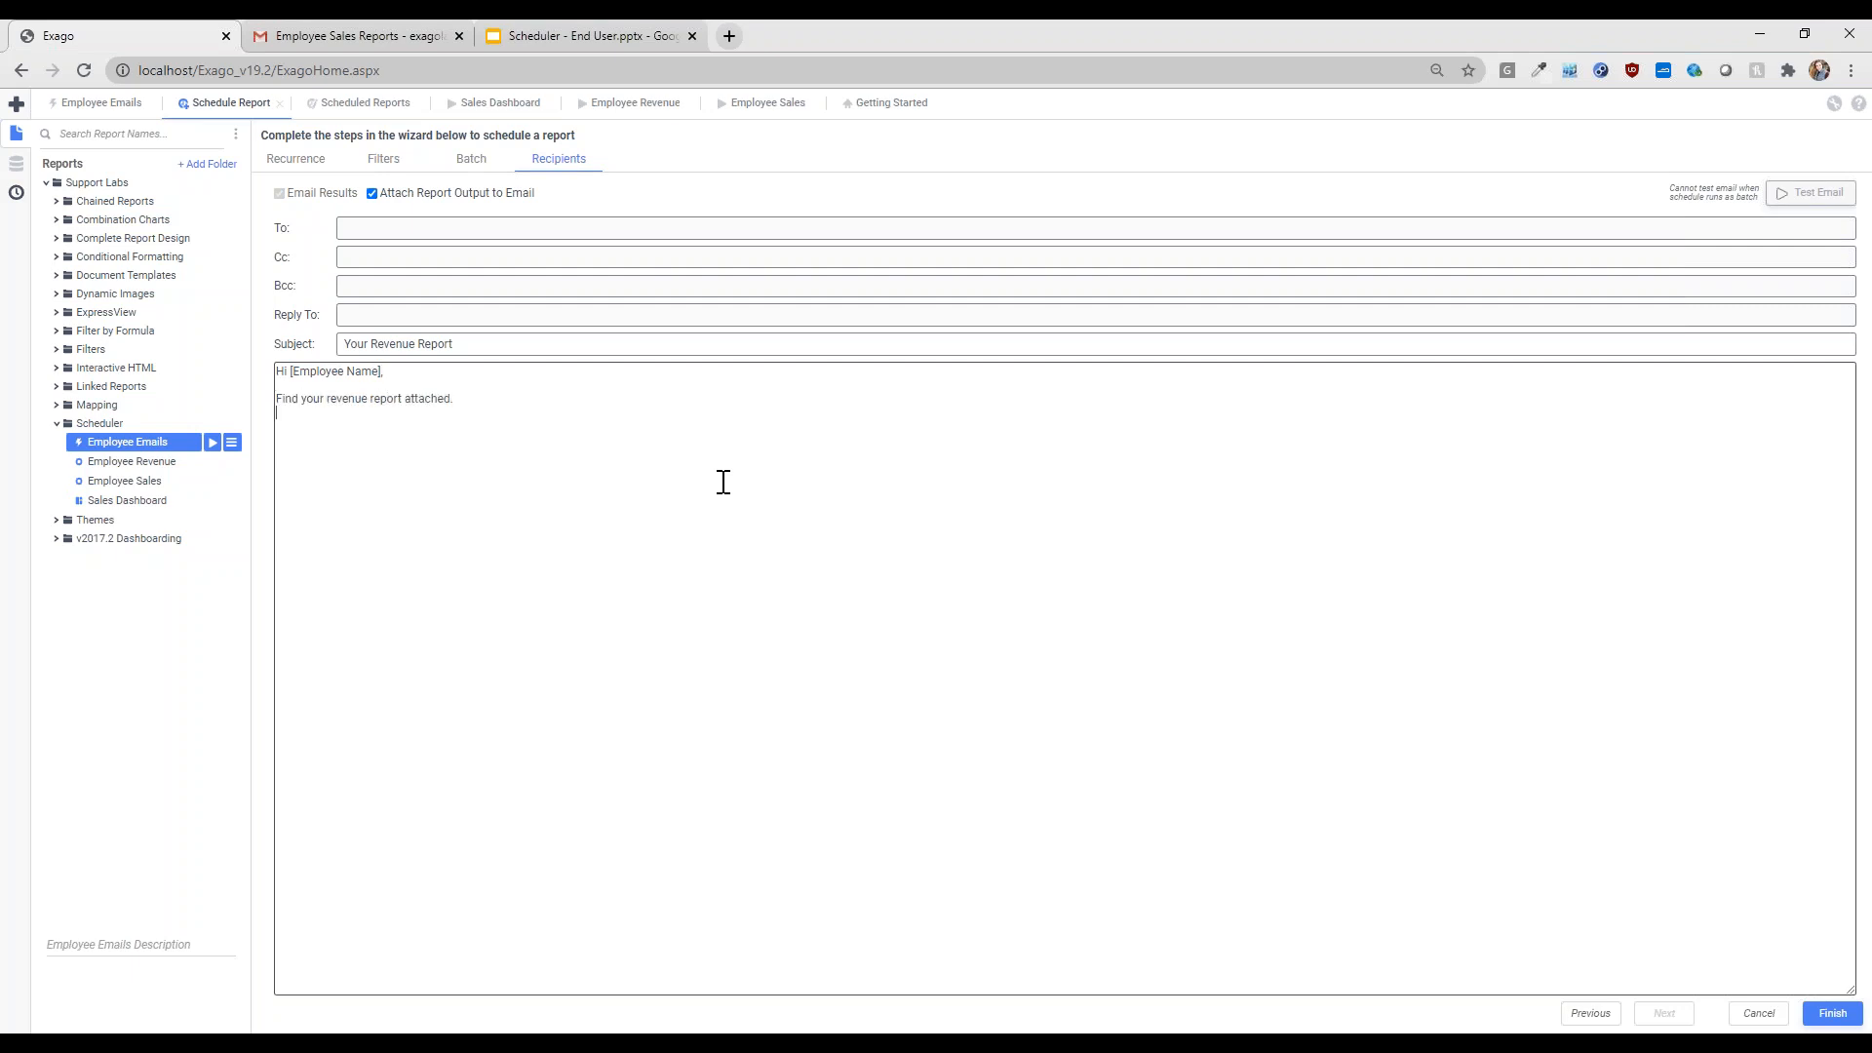
text(Have a great day!)
click(408, 375)
key(BackSpace)
key(BackSpace)
key(BackSpace)
key(BackSpace)
key(BackSpace)
key(BackSpace)
key(BackSpace)
key(BackSpace)
key(BackSpace)
key(BackSpace)
key(BackSpace)
key(BackSpace)
key(BackSpace)
text(@batch)
text(firstname@)
text(,)
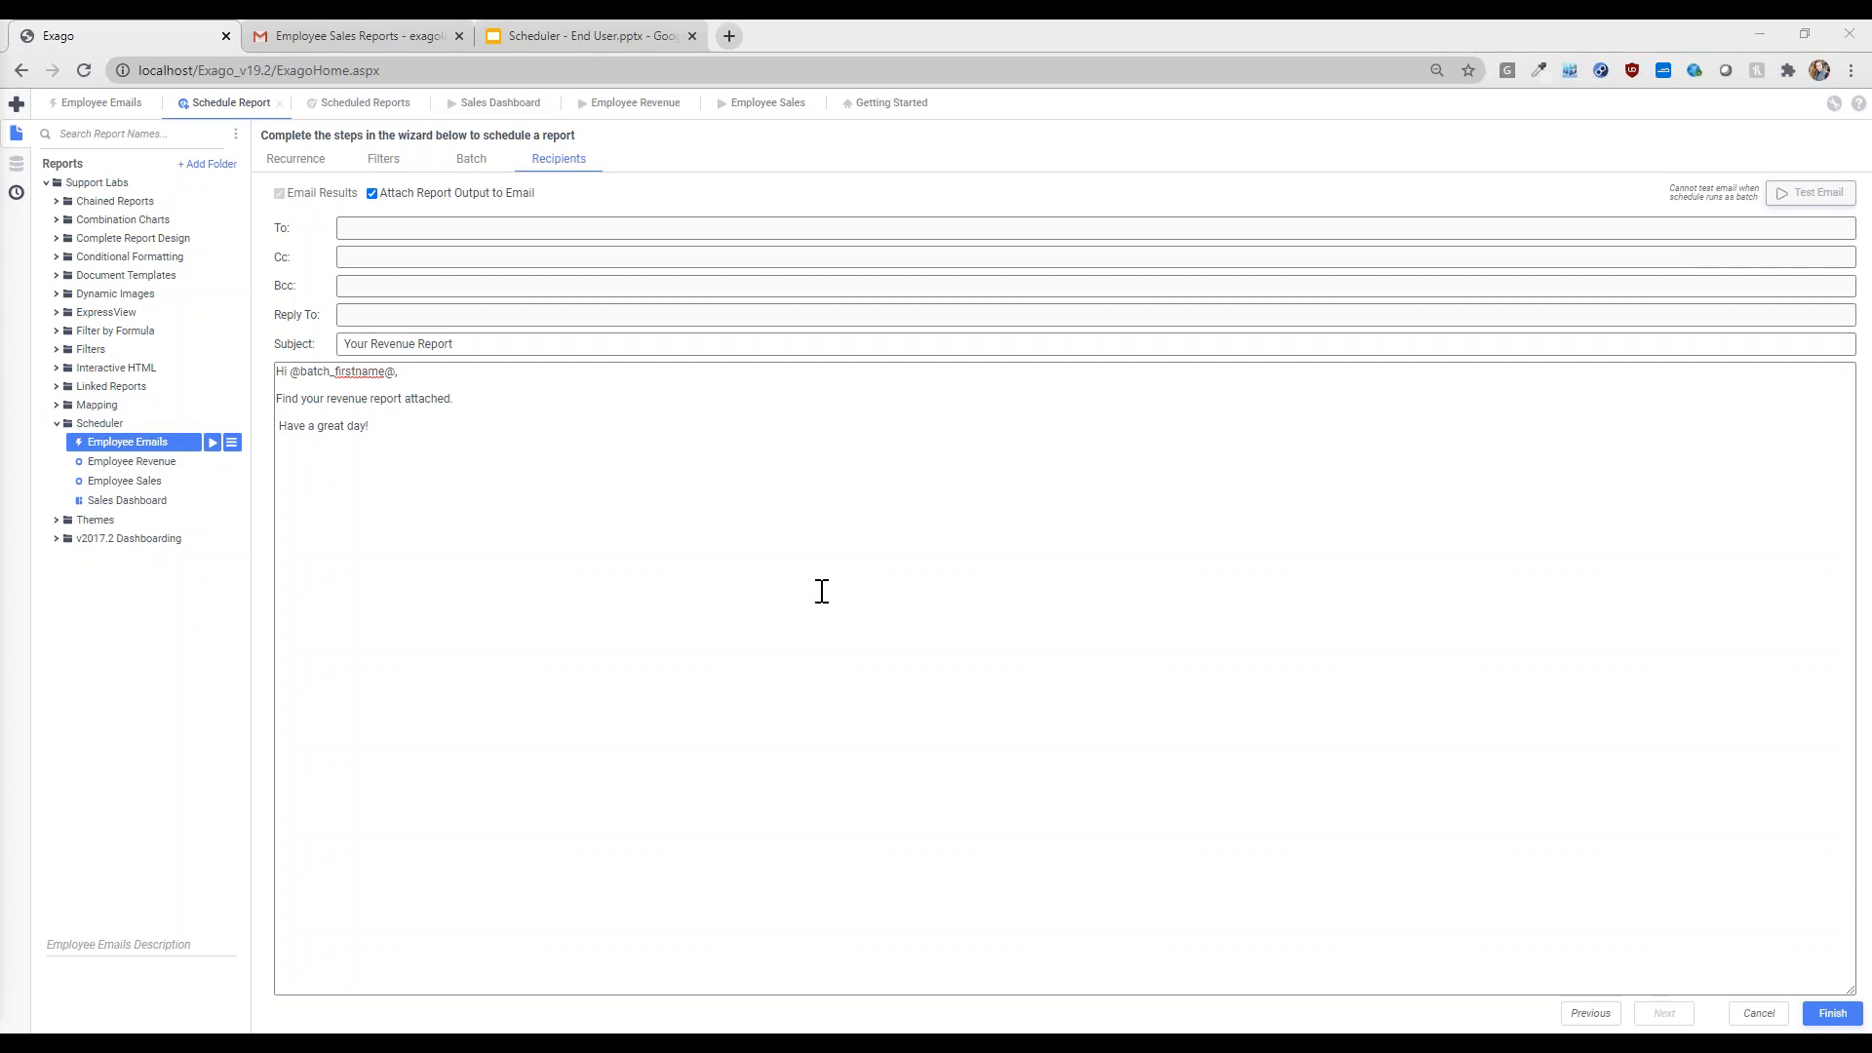
- Recheck the email body and subject, then finish the wizard to save the batch schedule
click(424, 423)
click(493, 343)
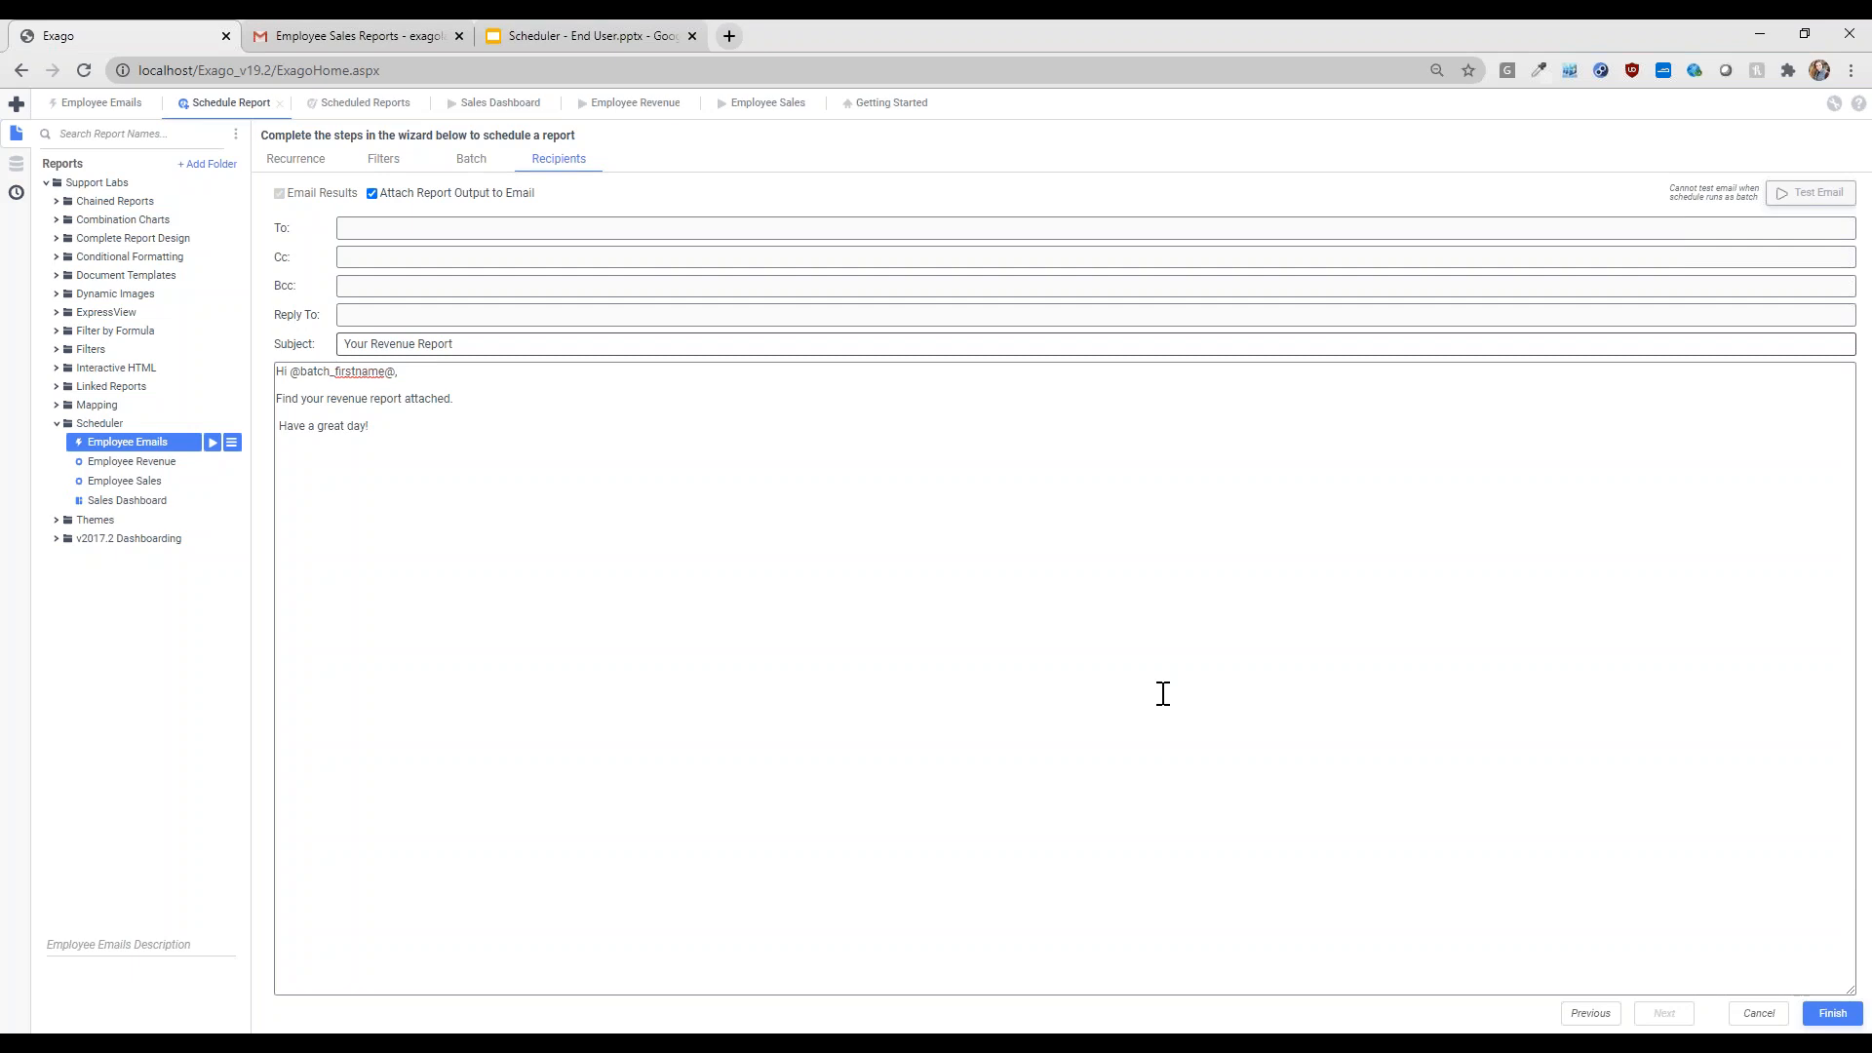
click(1831, 1014)
- Dismiss the schedule confirmation and refresh the Scheduled Reports list to track the Employee Revenue batch runs
click(1047, 627)
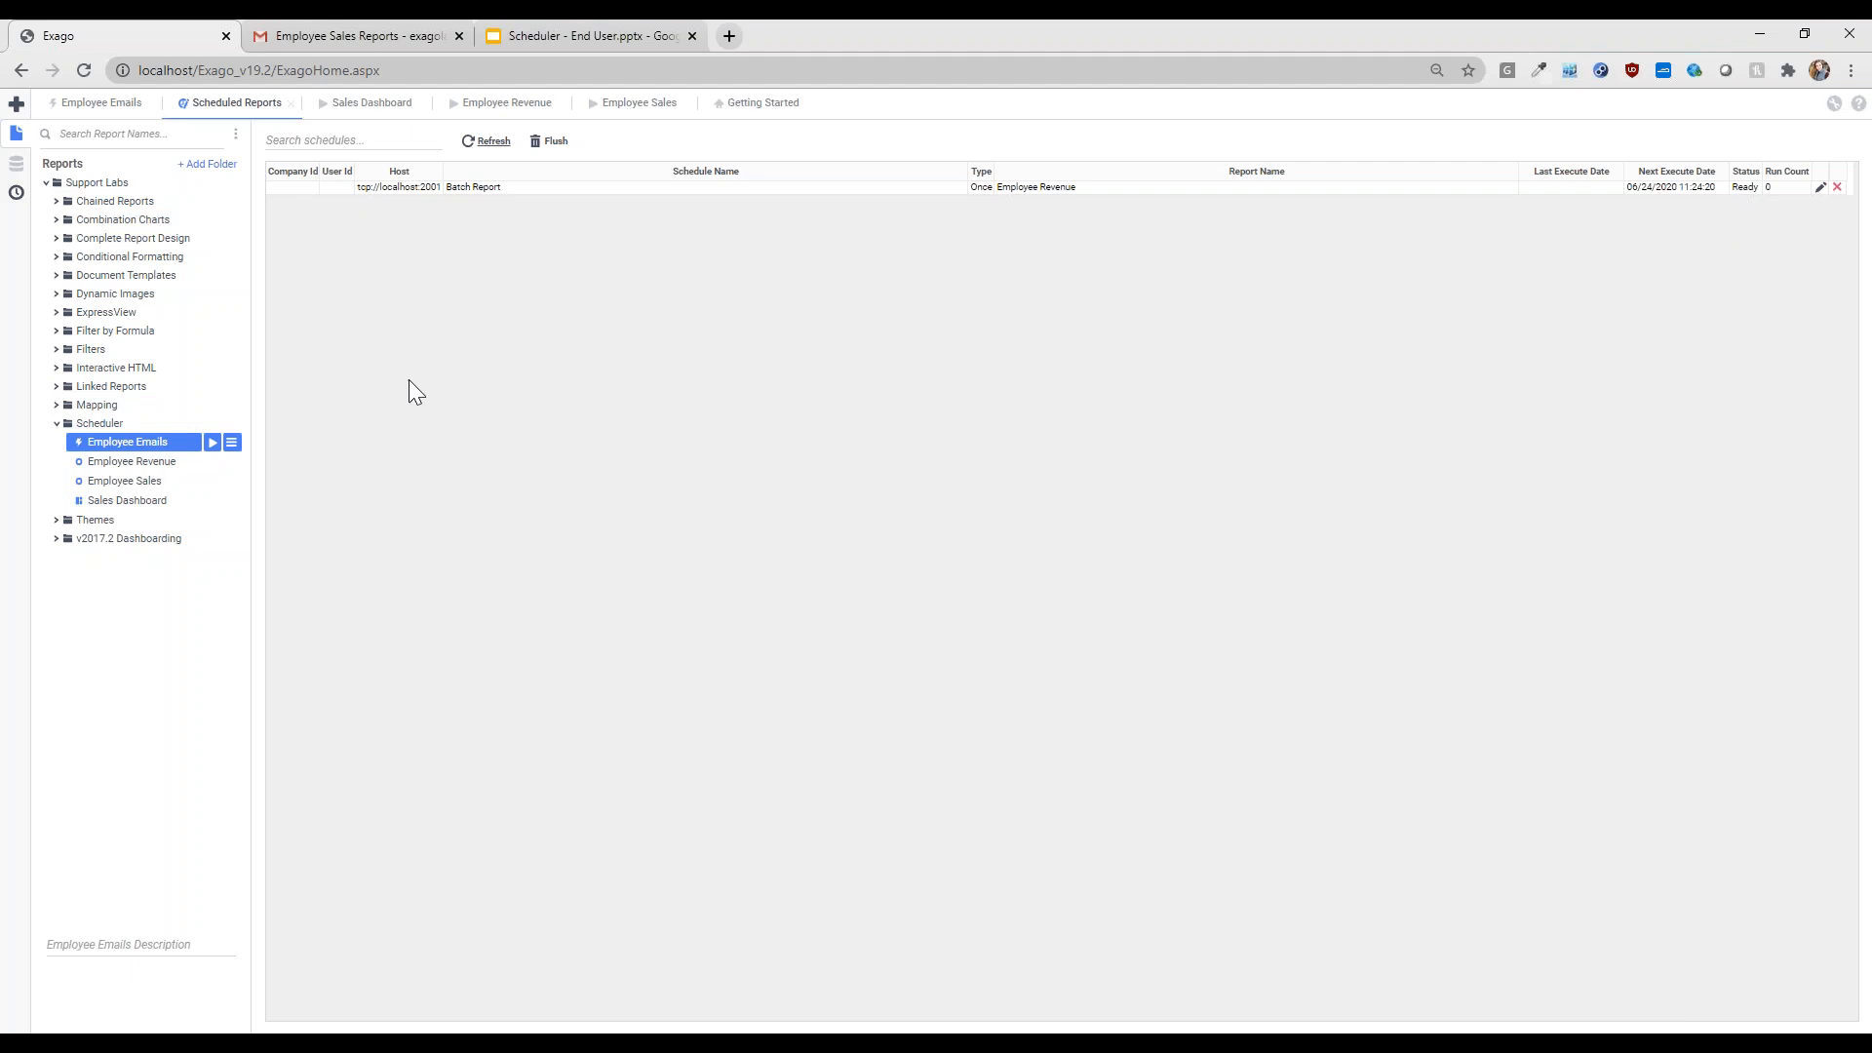
click(487, 141)
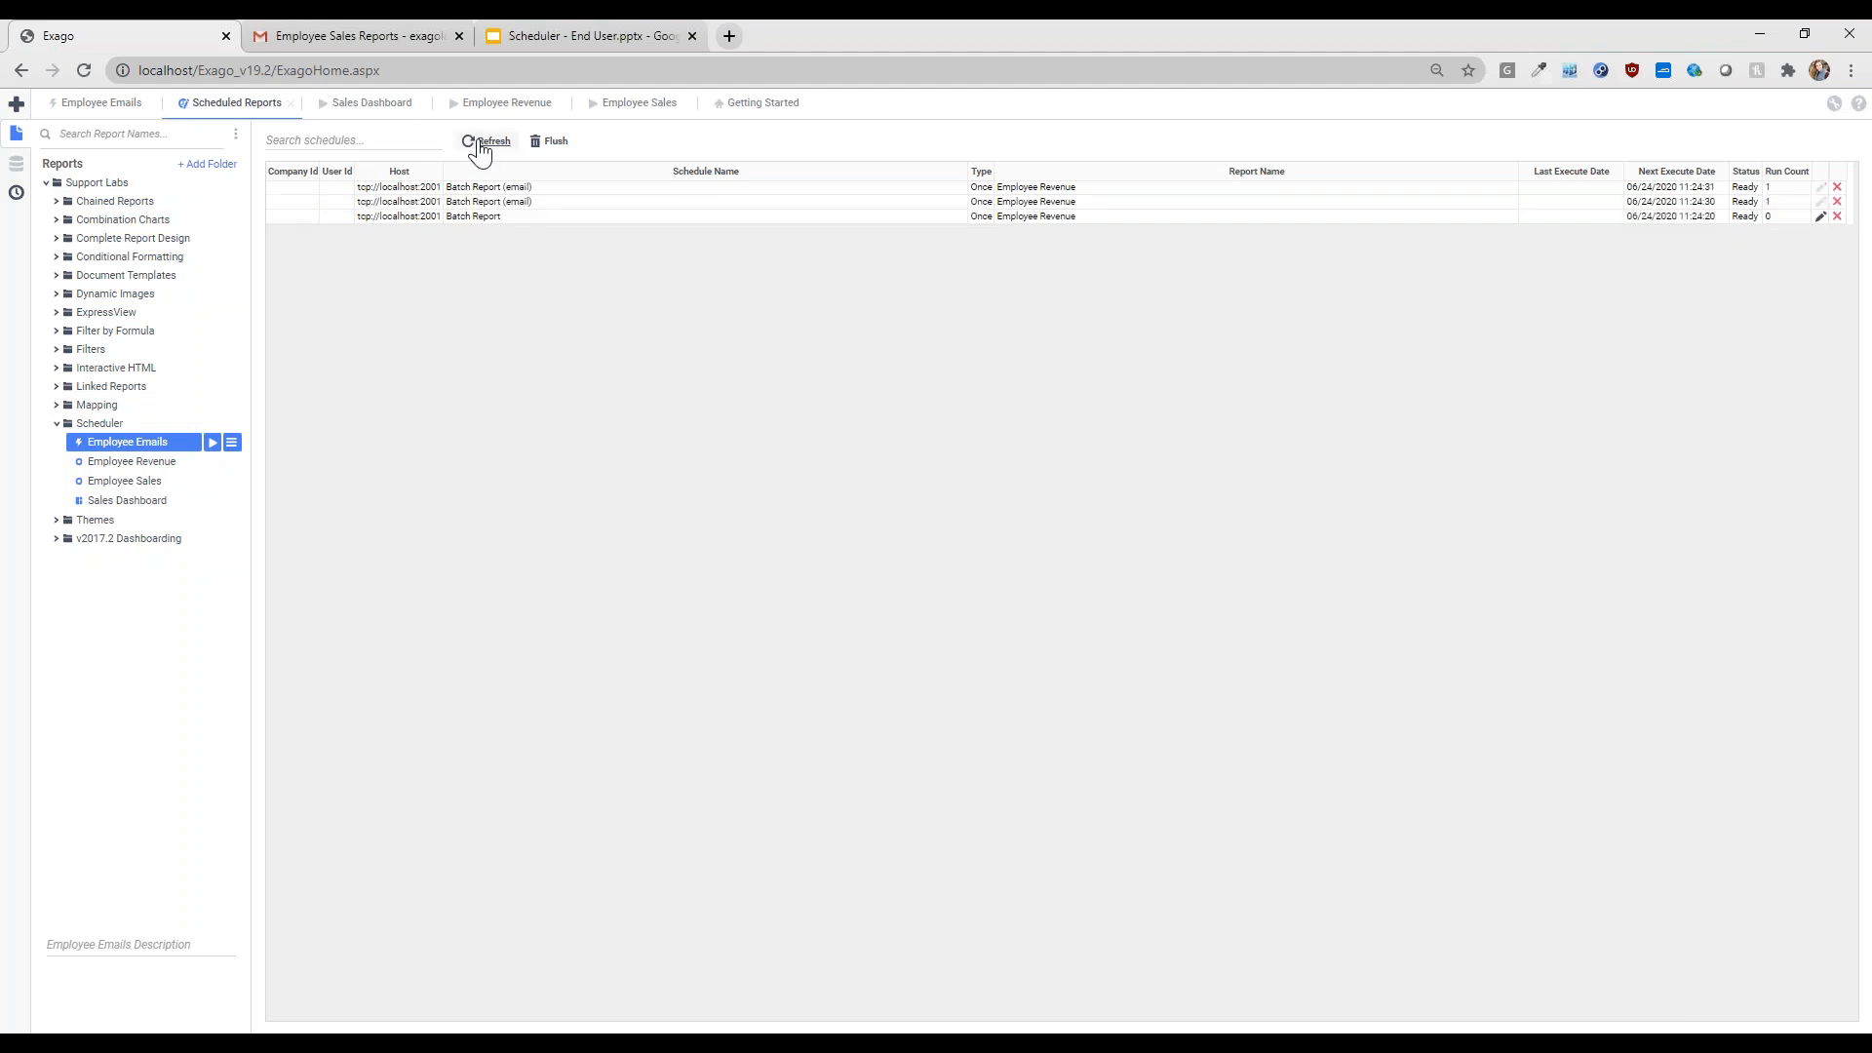
click(480, 143)
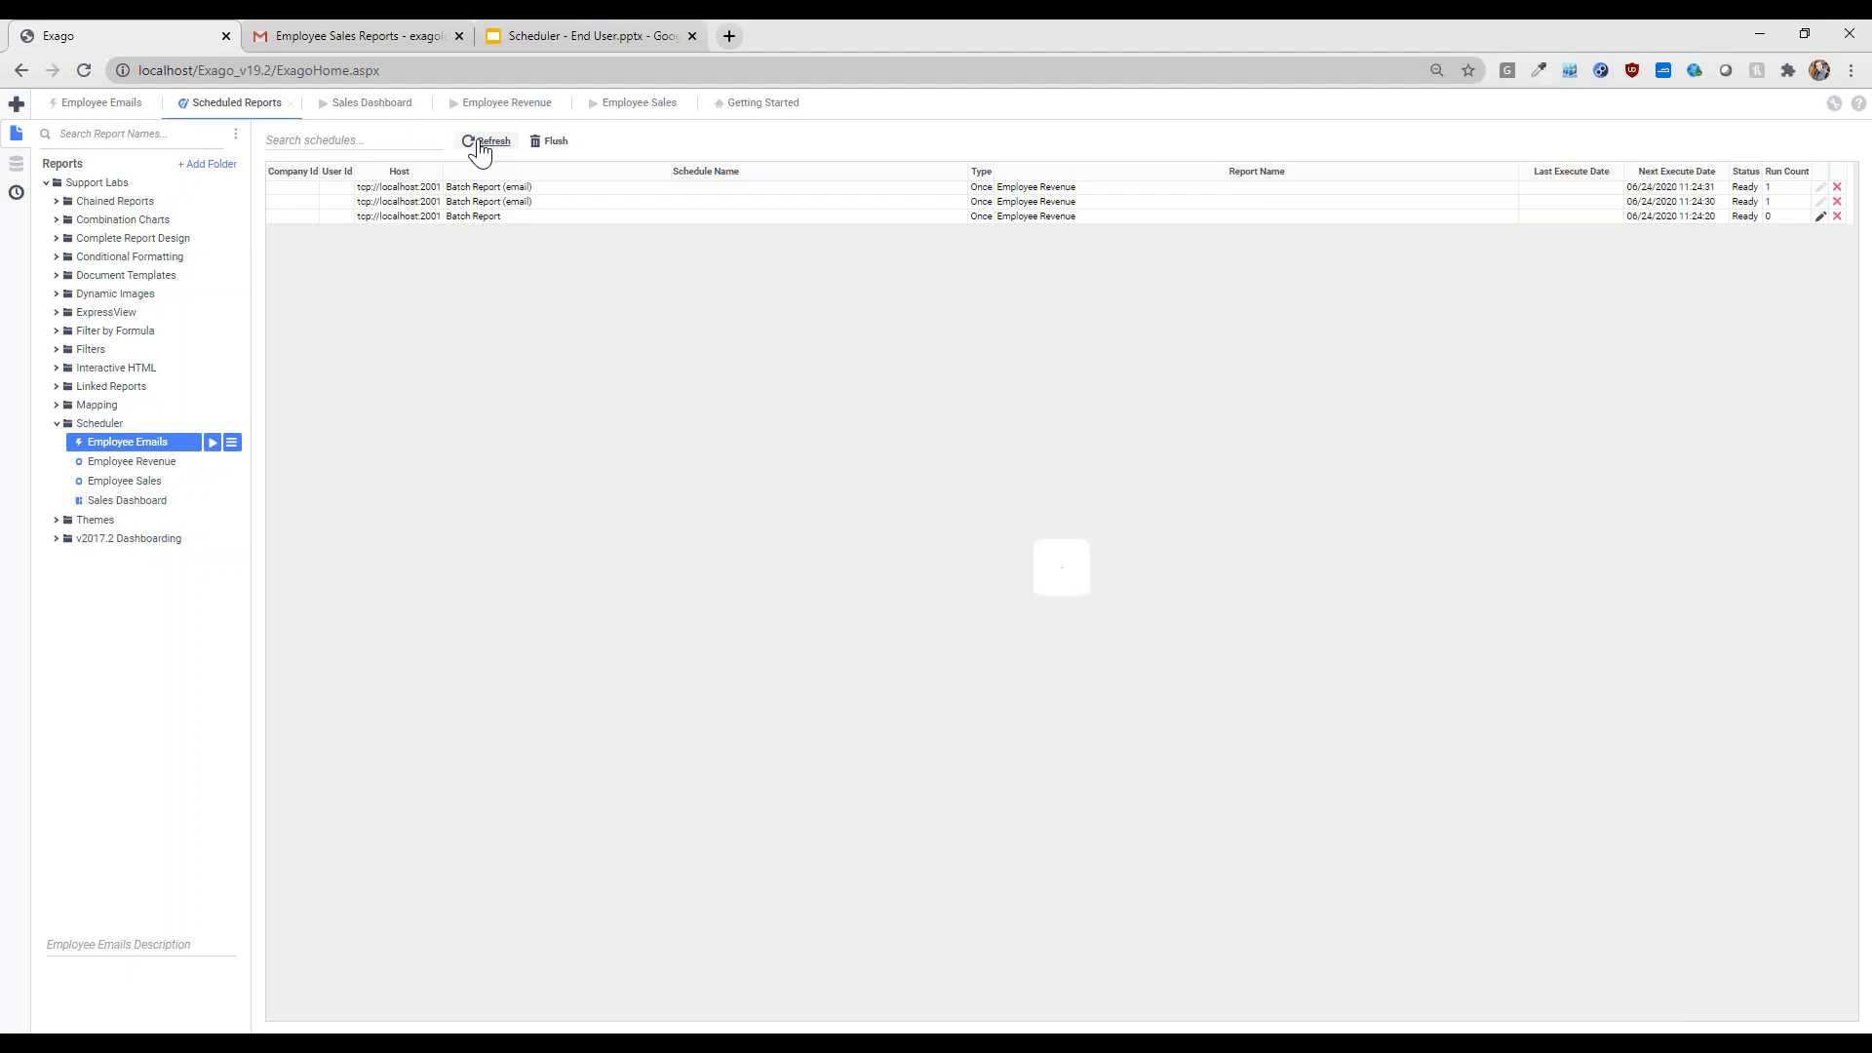
click(481, 143)
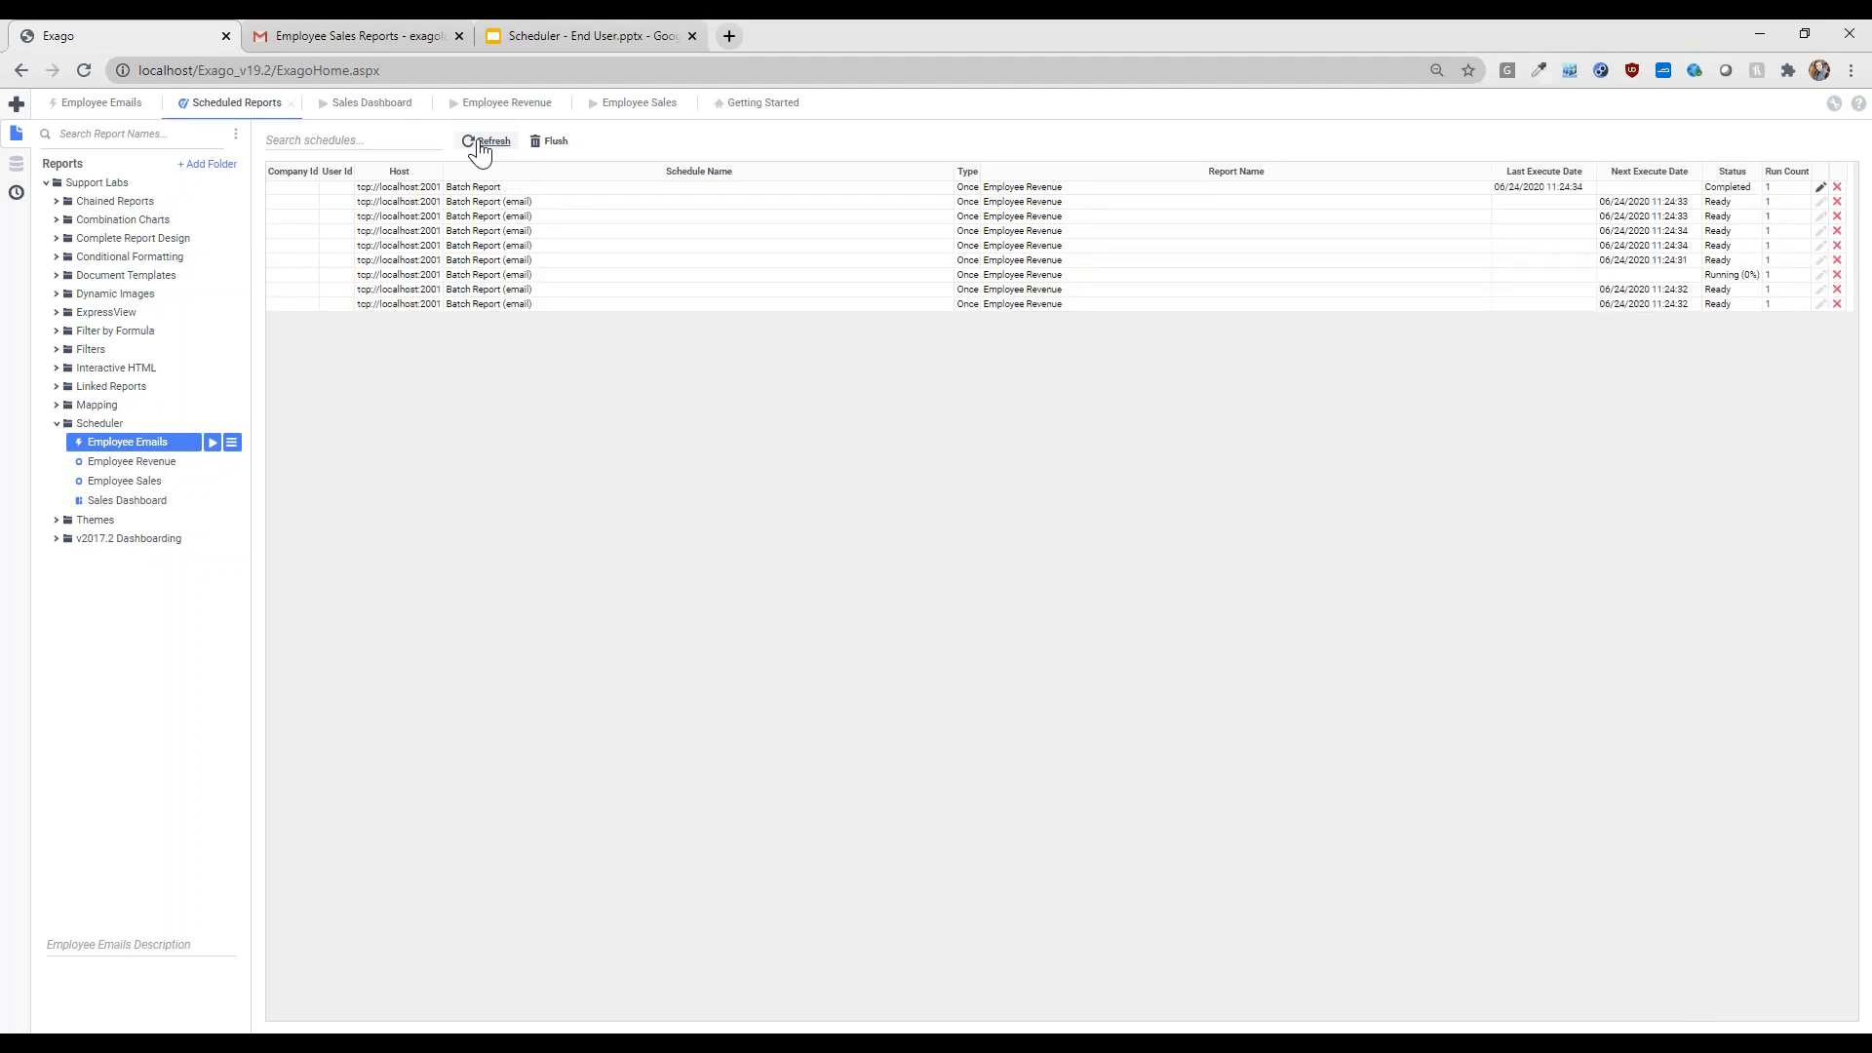
click(480, 143)
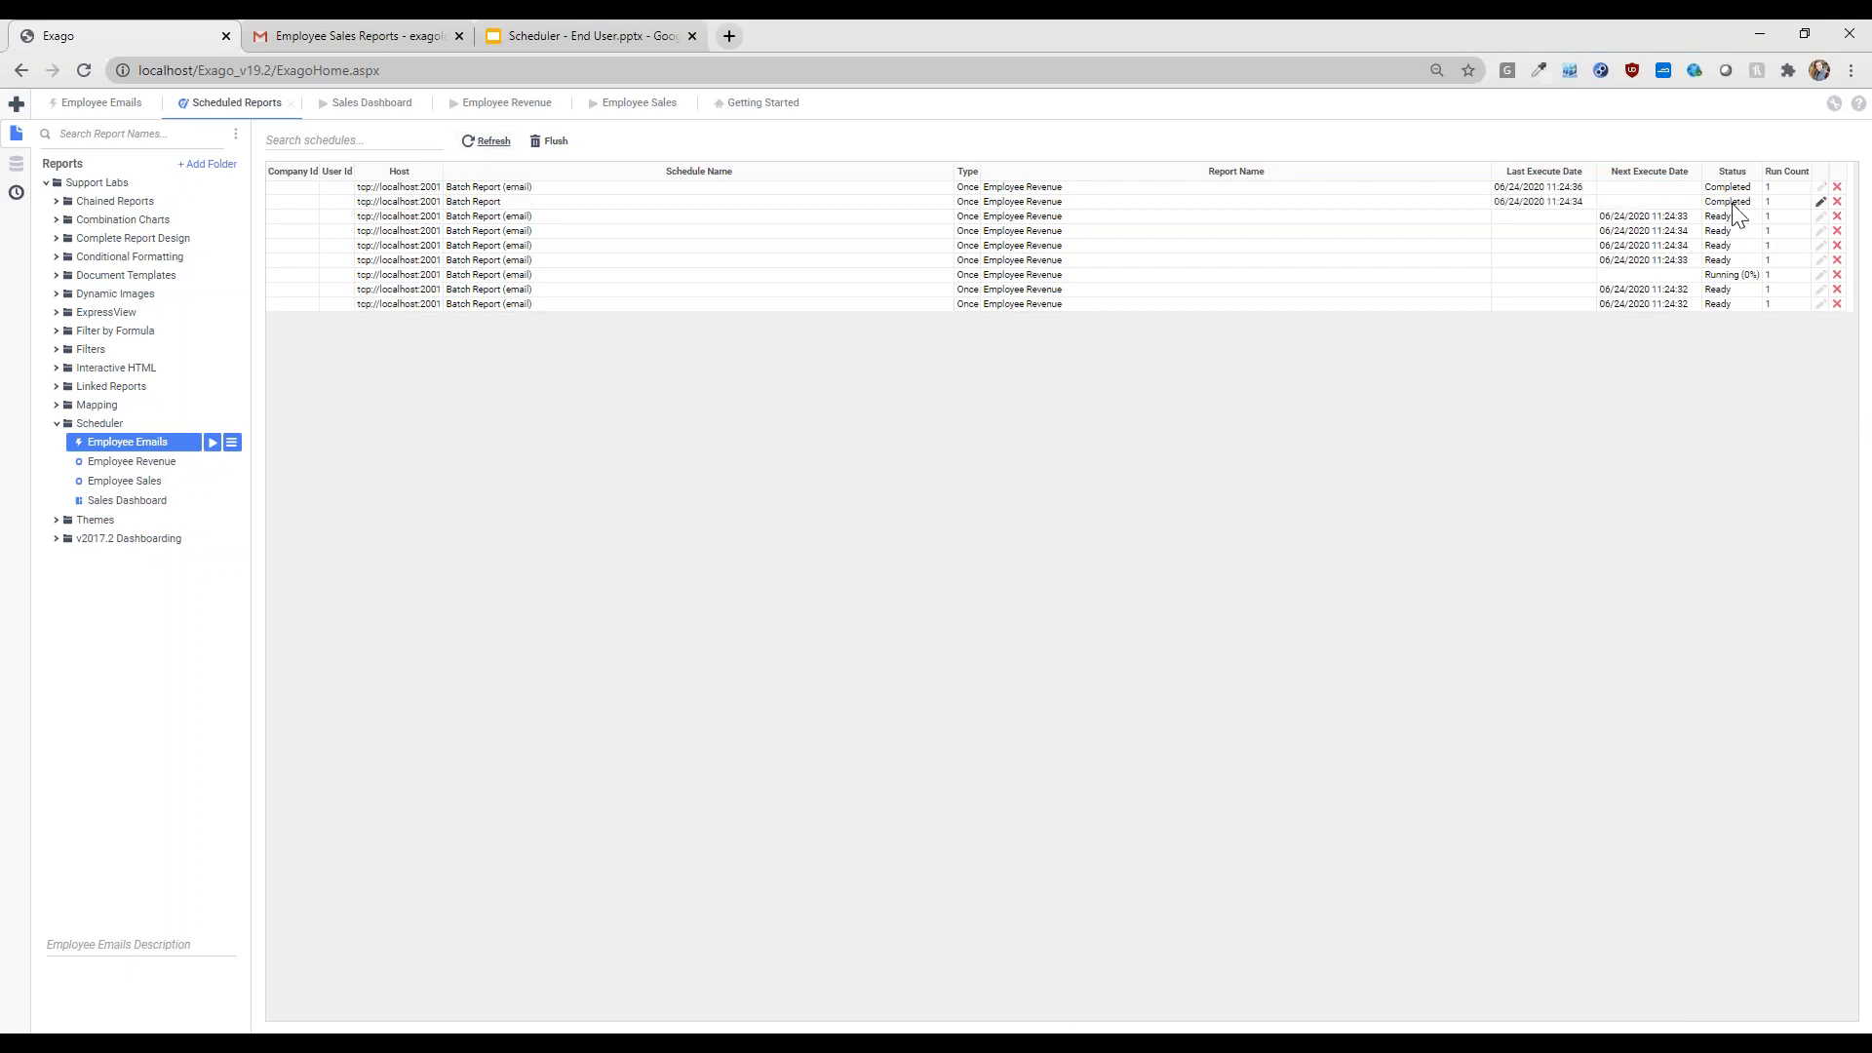
click(480, 143)
click(480, 143)
click(484, 149)
- Keep refreshing until every batch email run shows Completed, then bring up the Gmail inbox
click(484, 148)
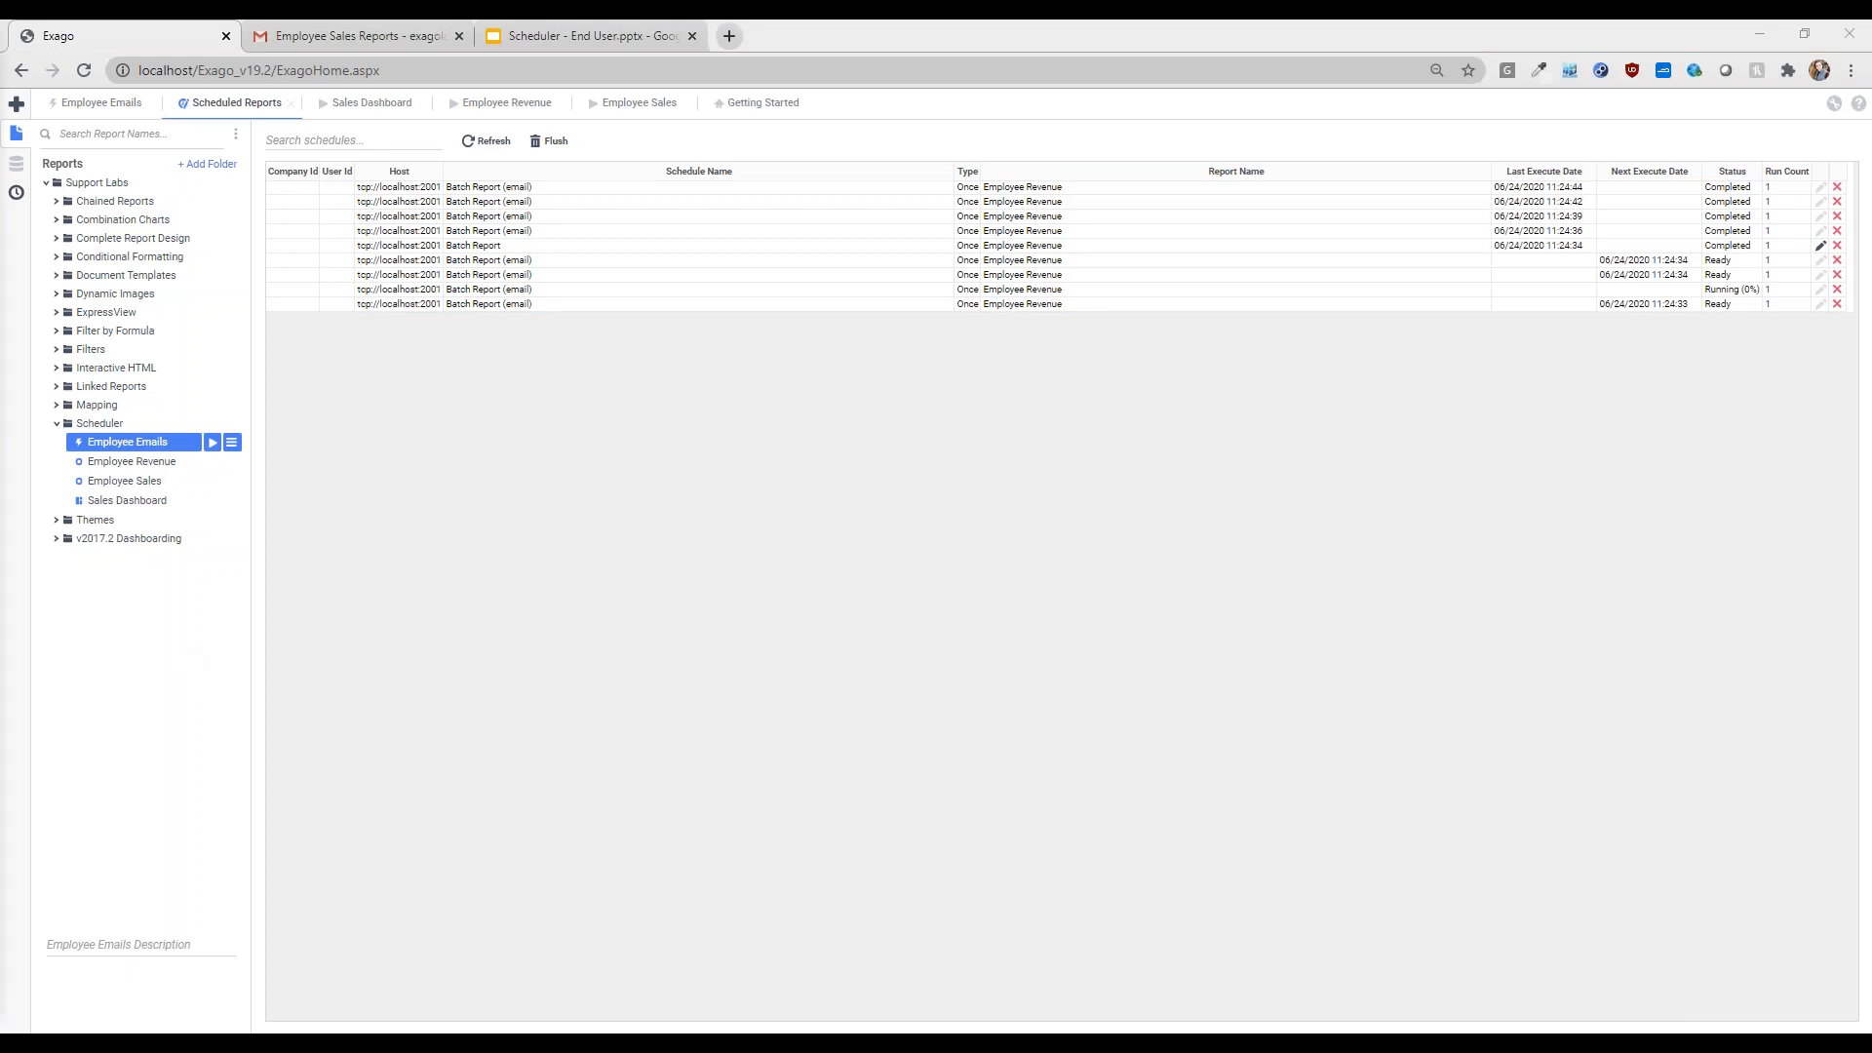
click(489, 148)
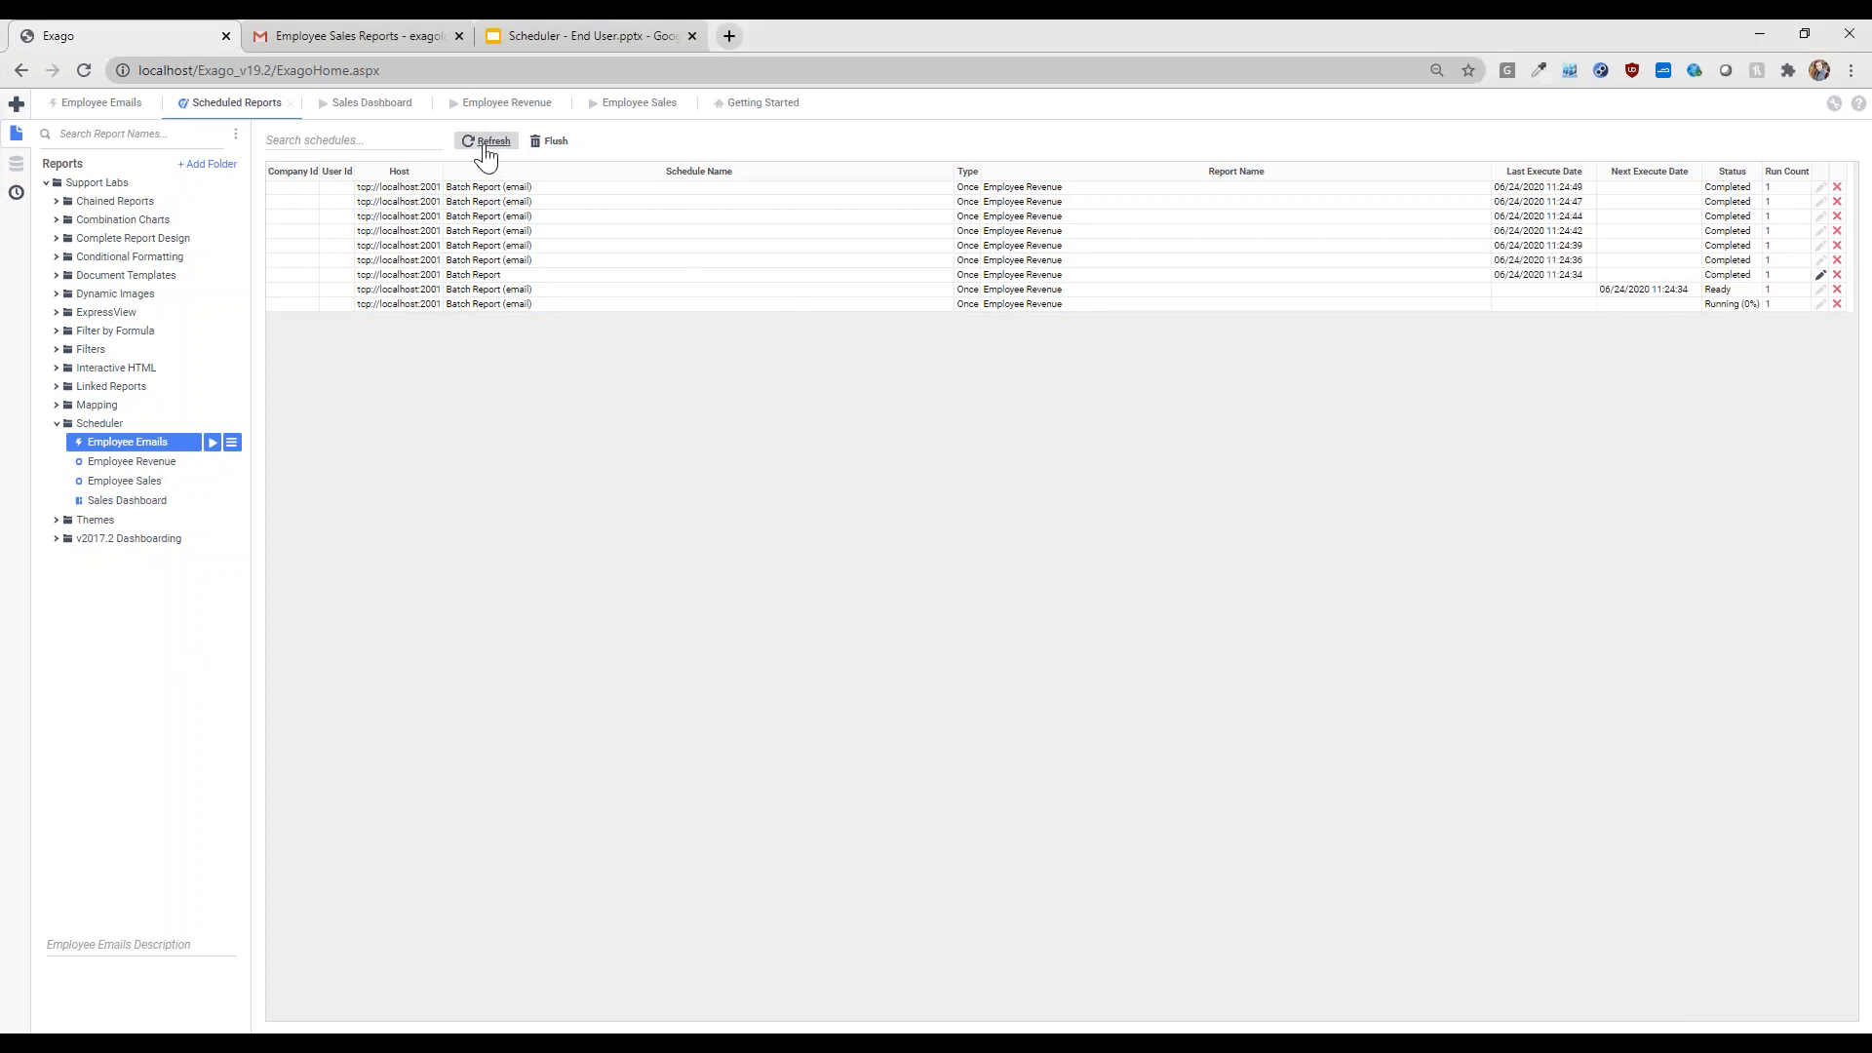
click(487, 146)
click(487, 146)
click(487, 148)
click(486, 148)
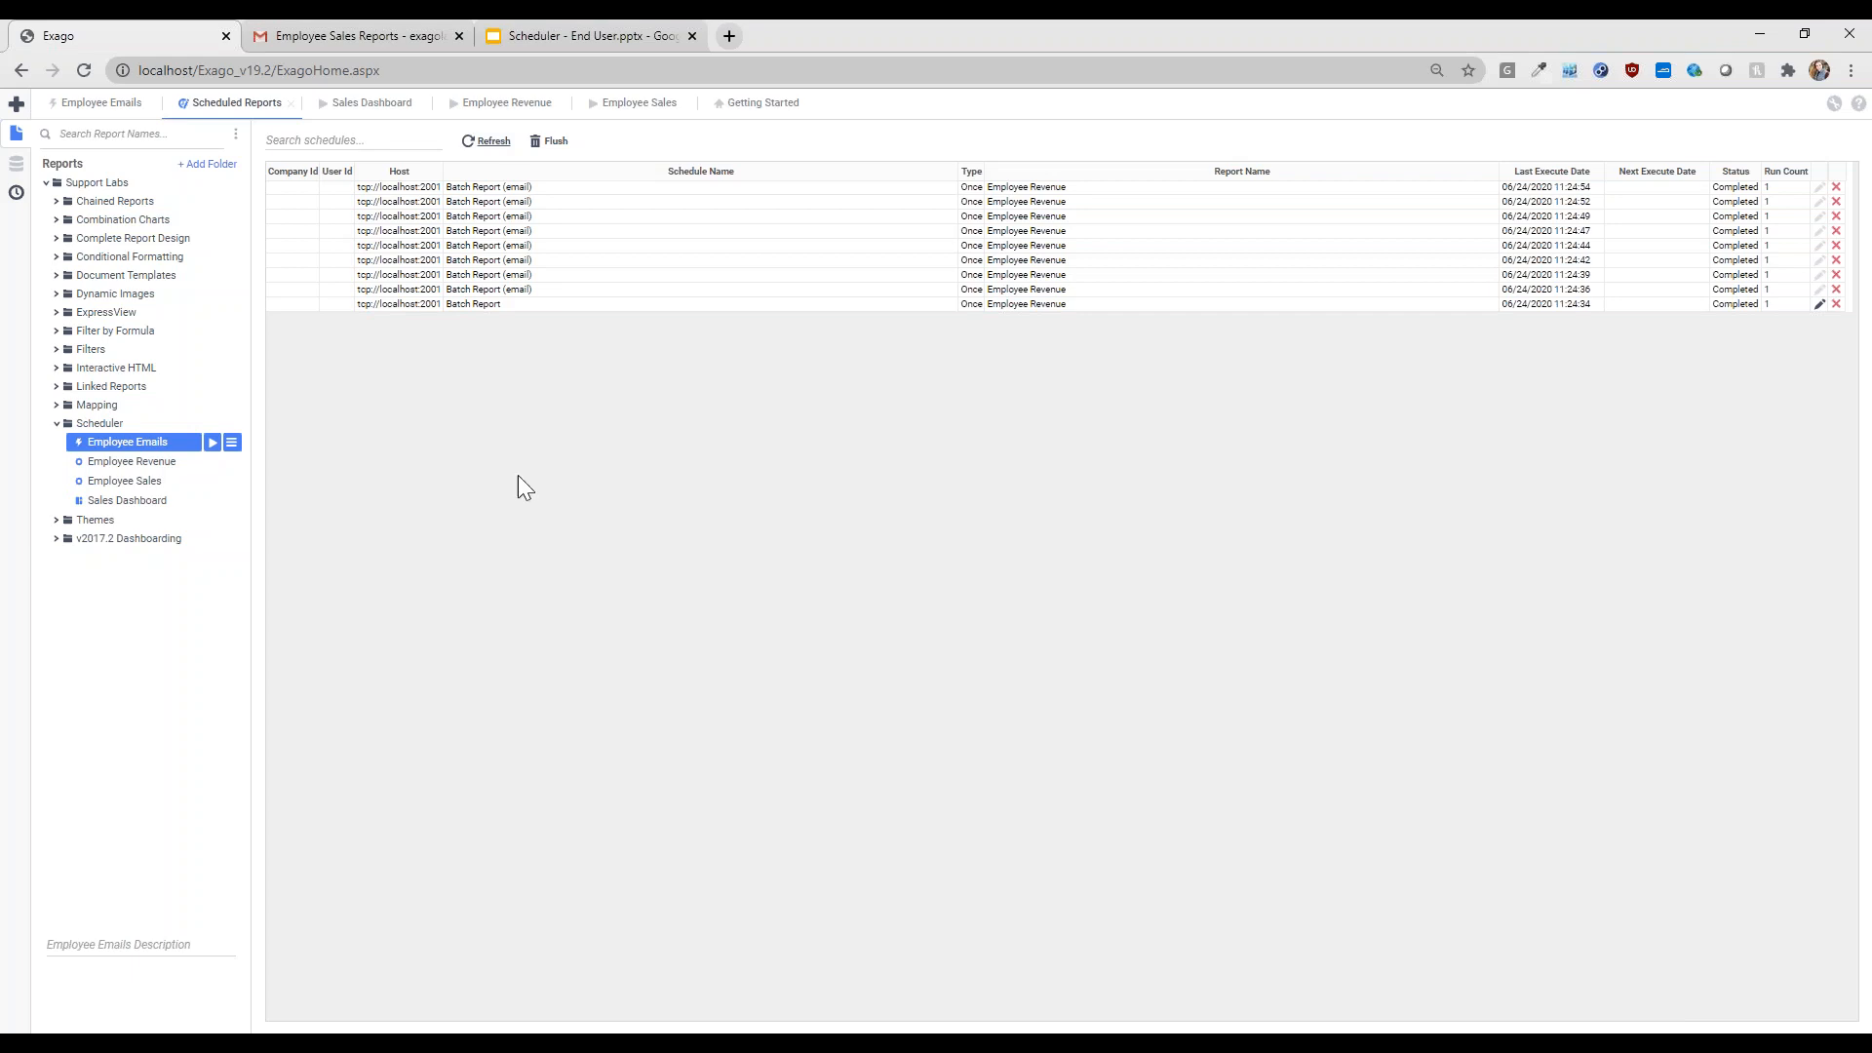
click(310, 37)
click(86, 231)
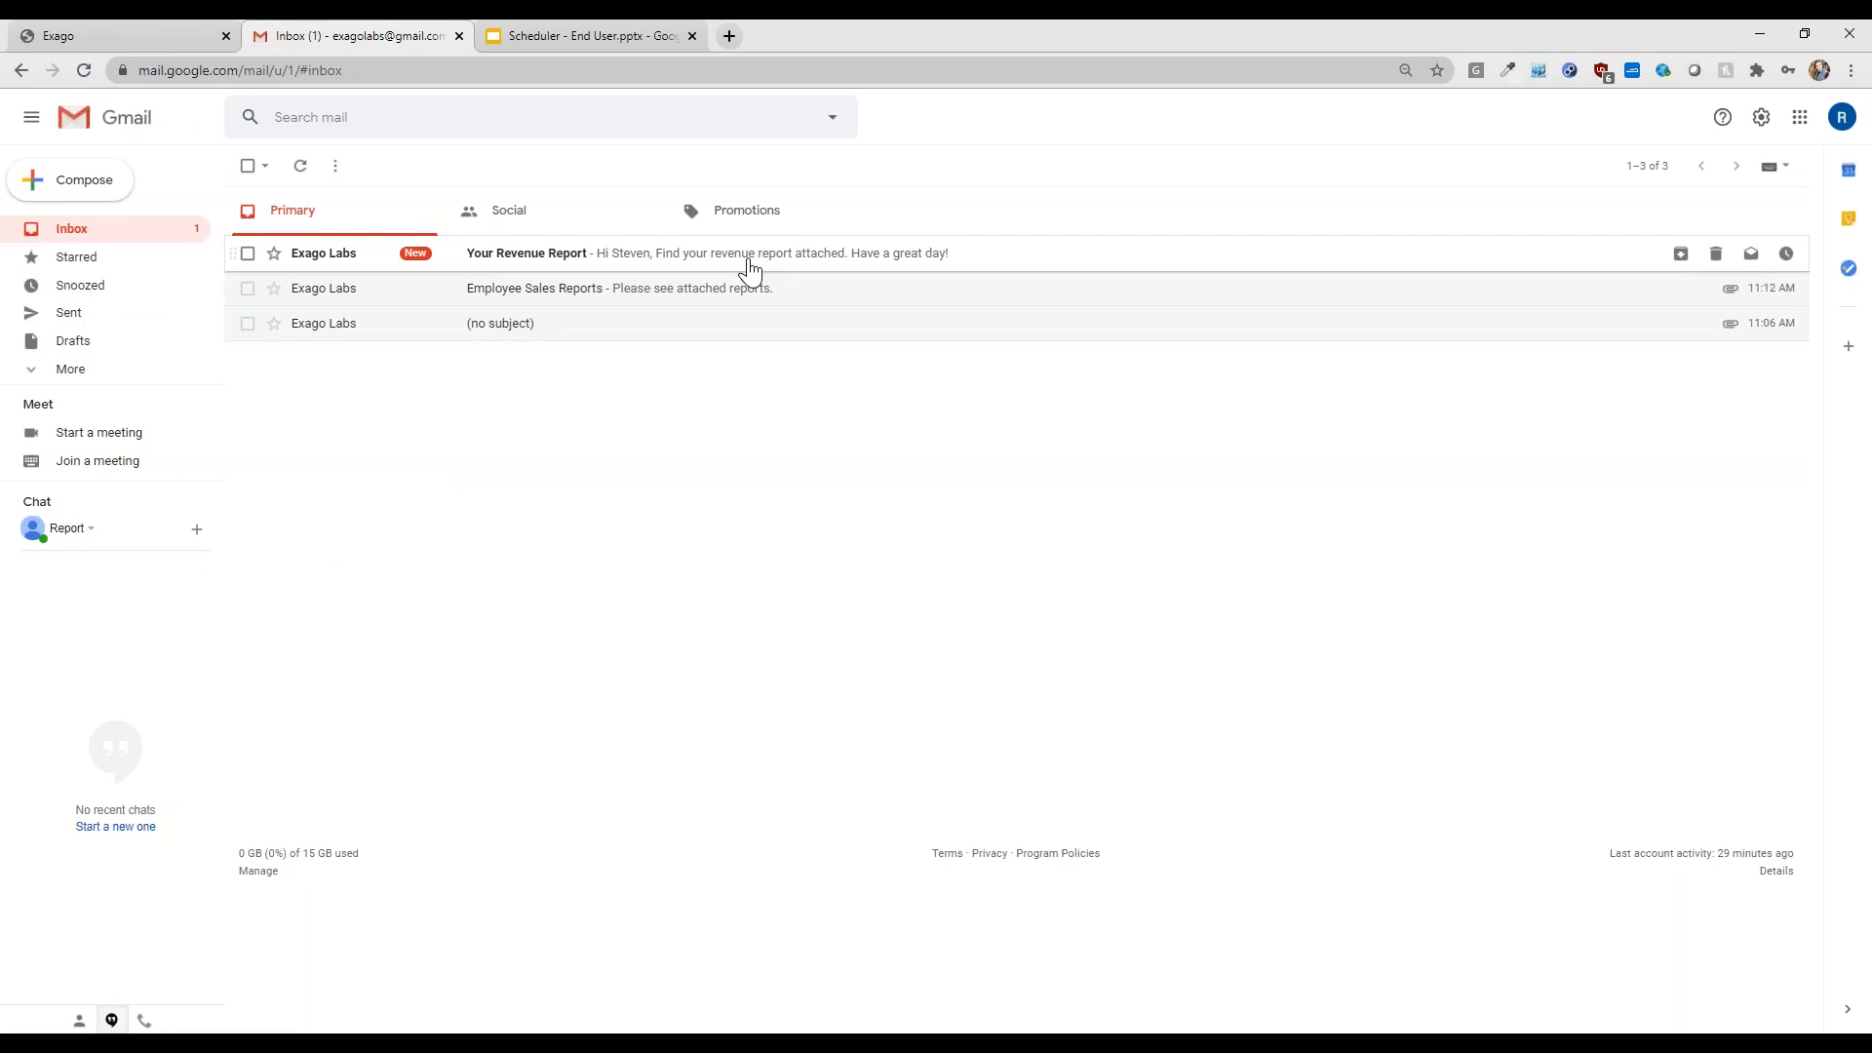
- Open the 'Your Revenue Report' email, review its attached Employee Revenue PDF, then return to Exago
click(750, 270)
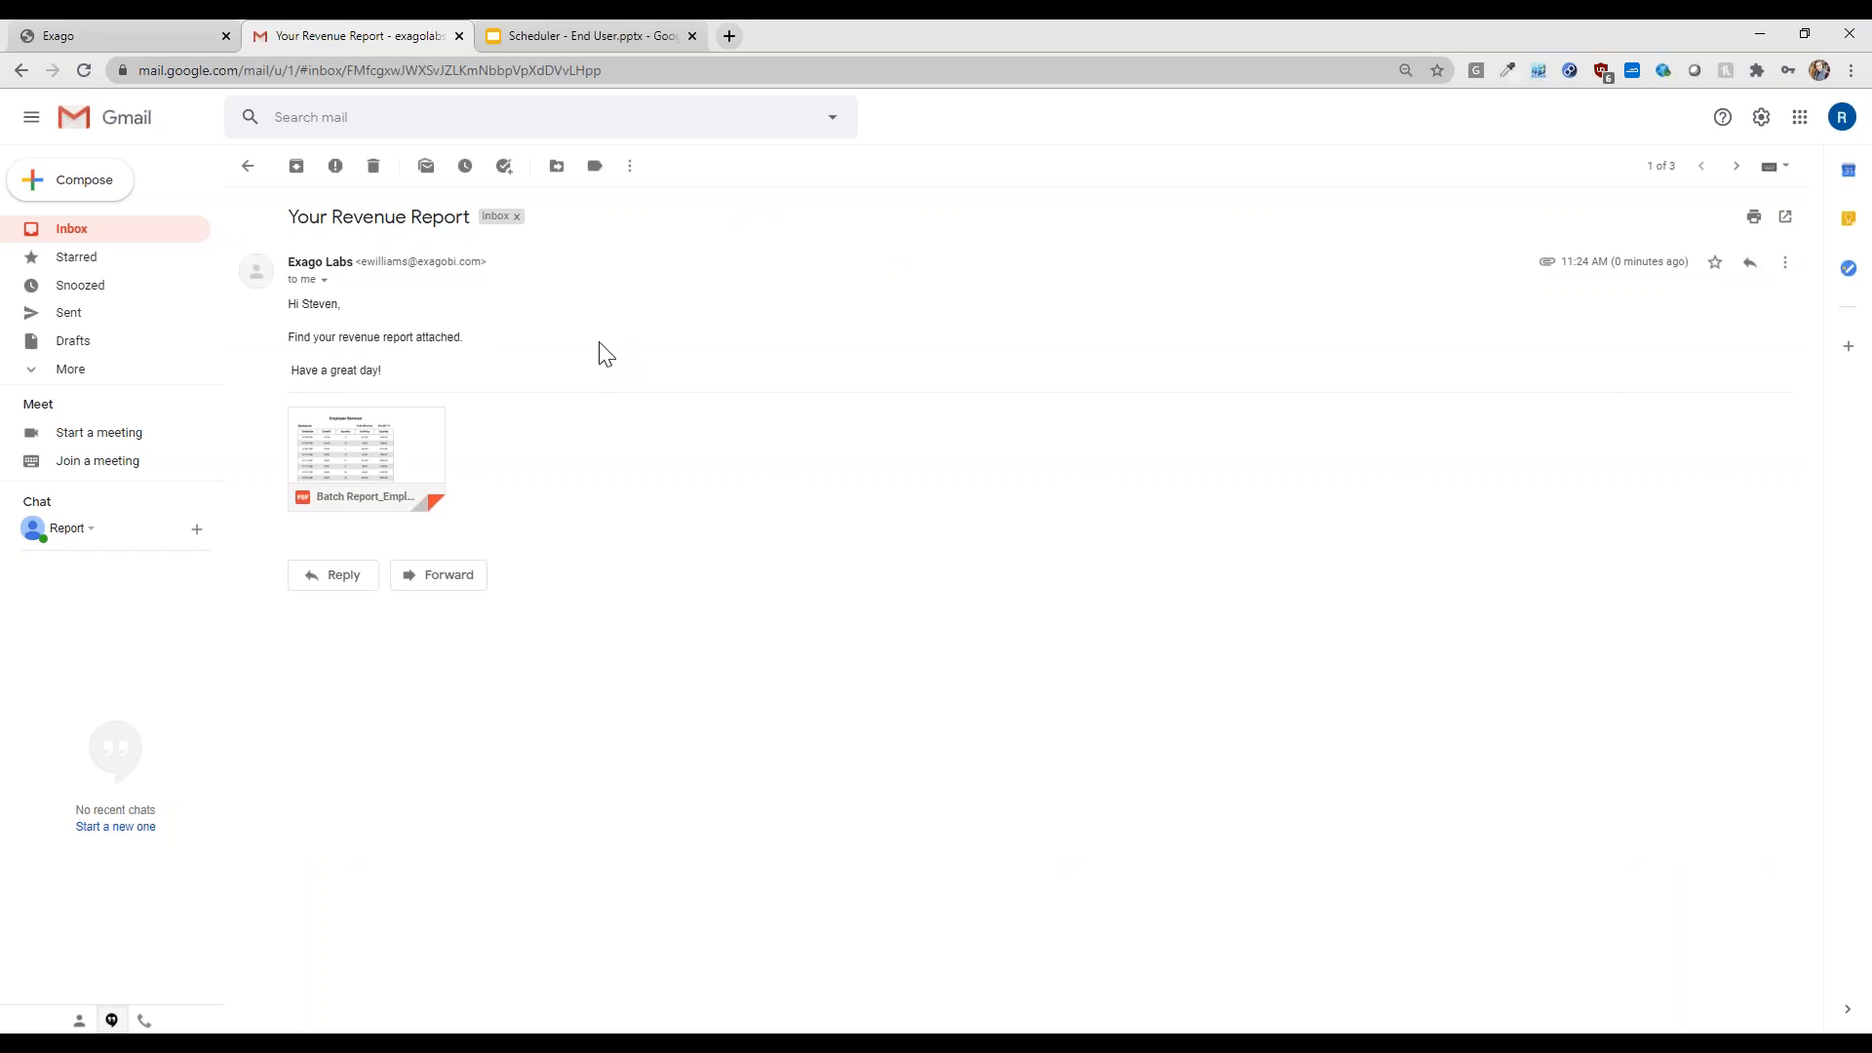
click(390, 456)
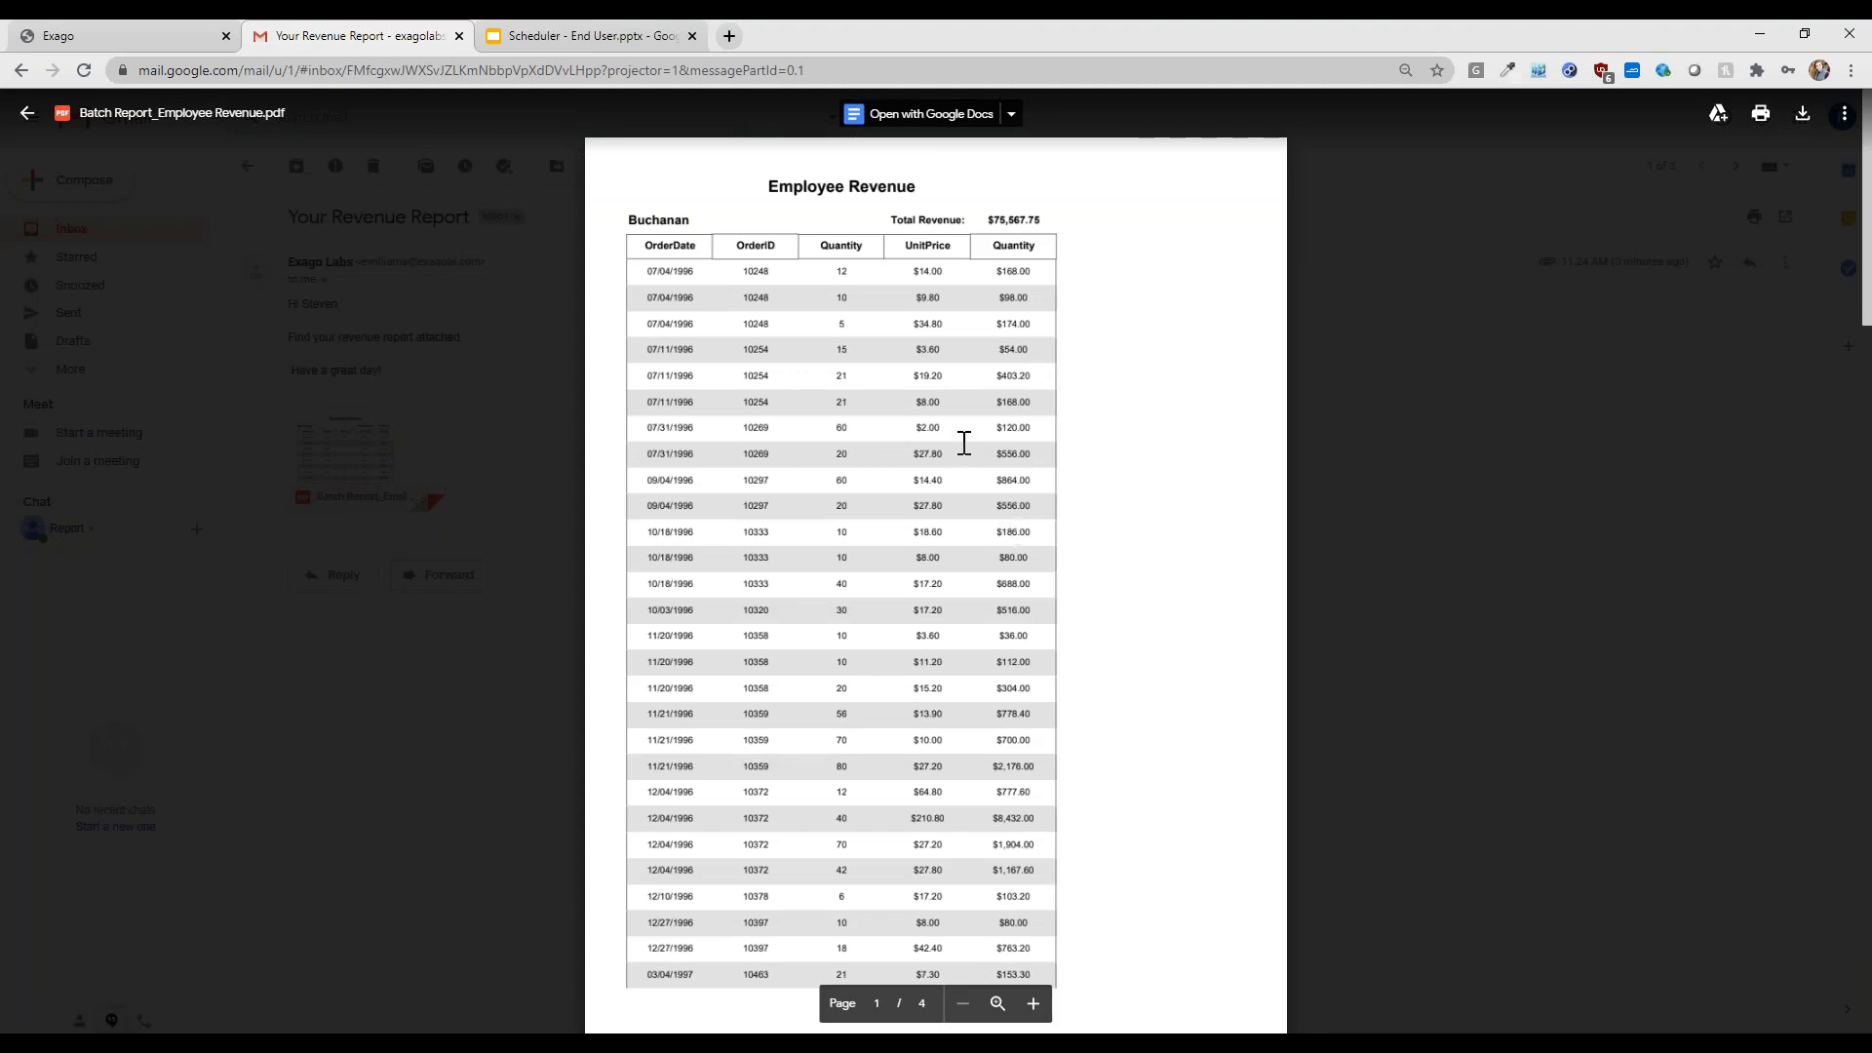
scroll(963, 444, down, 20)
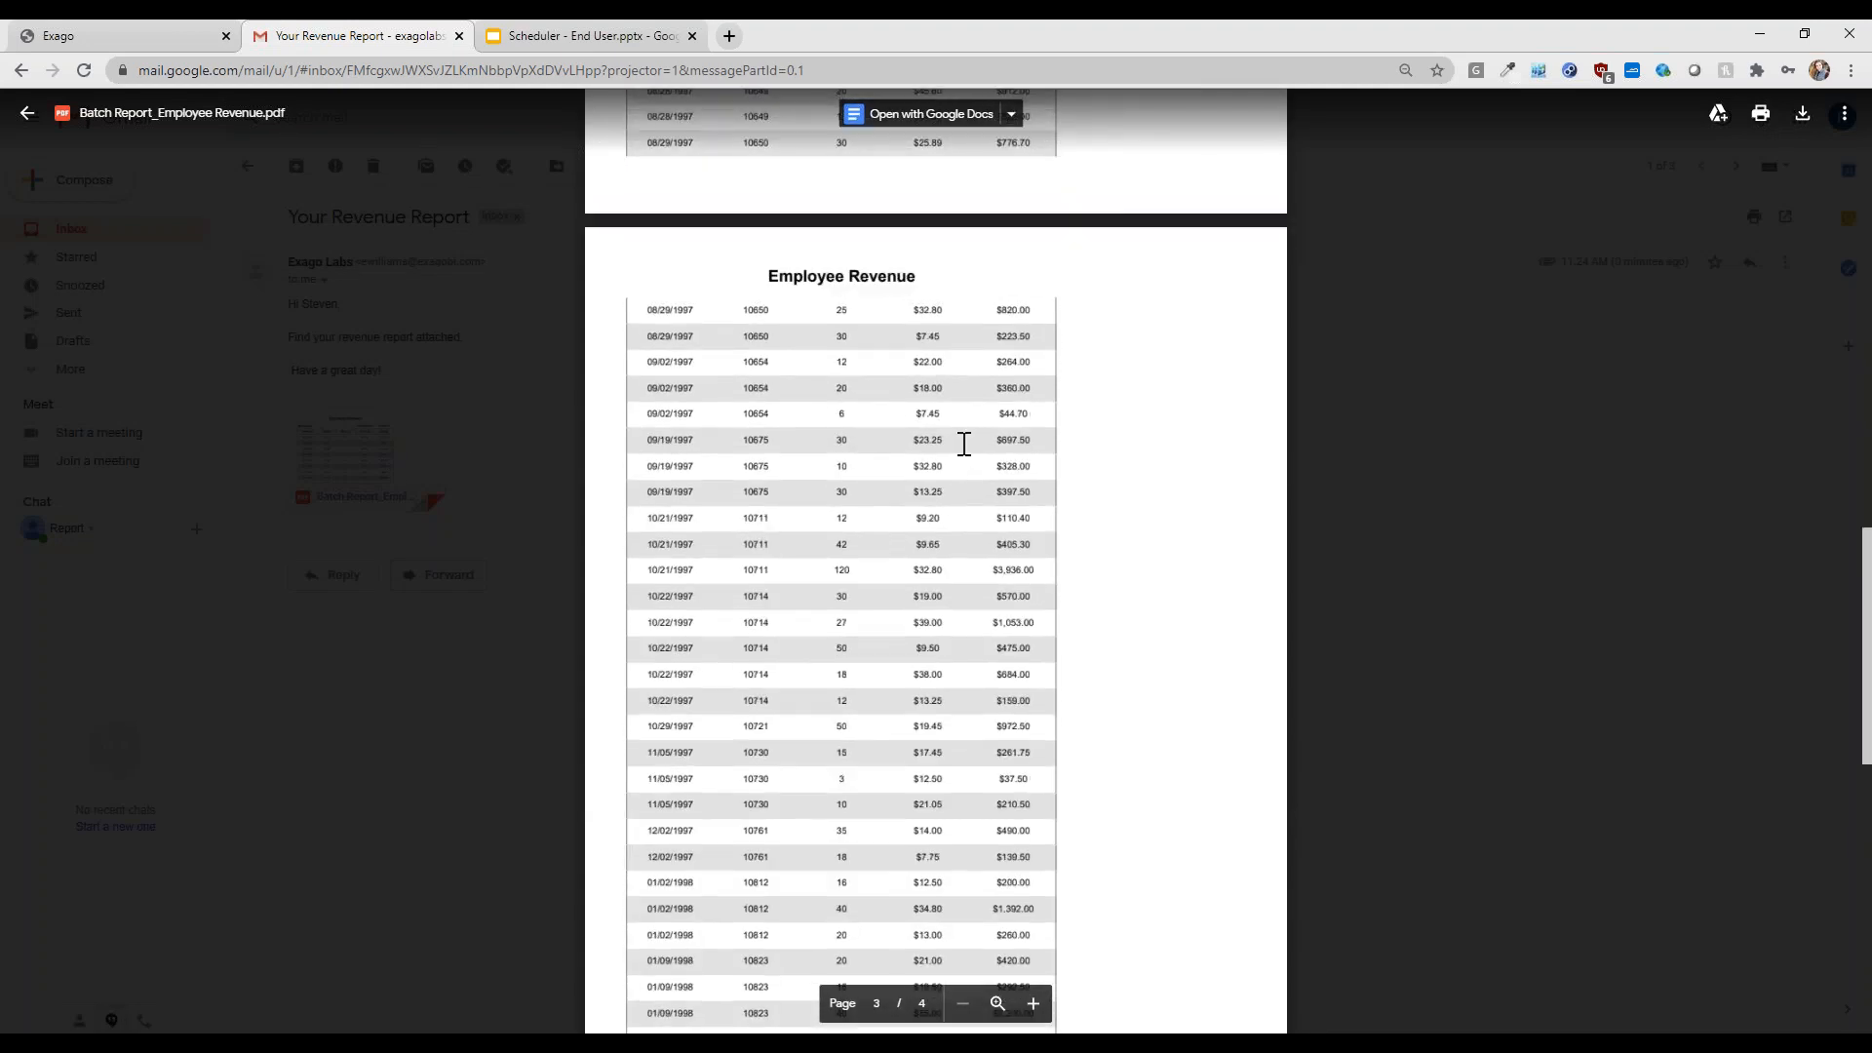
scroll(963, 444, up, 9)
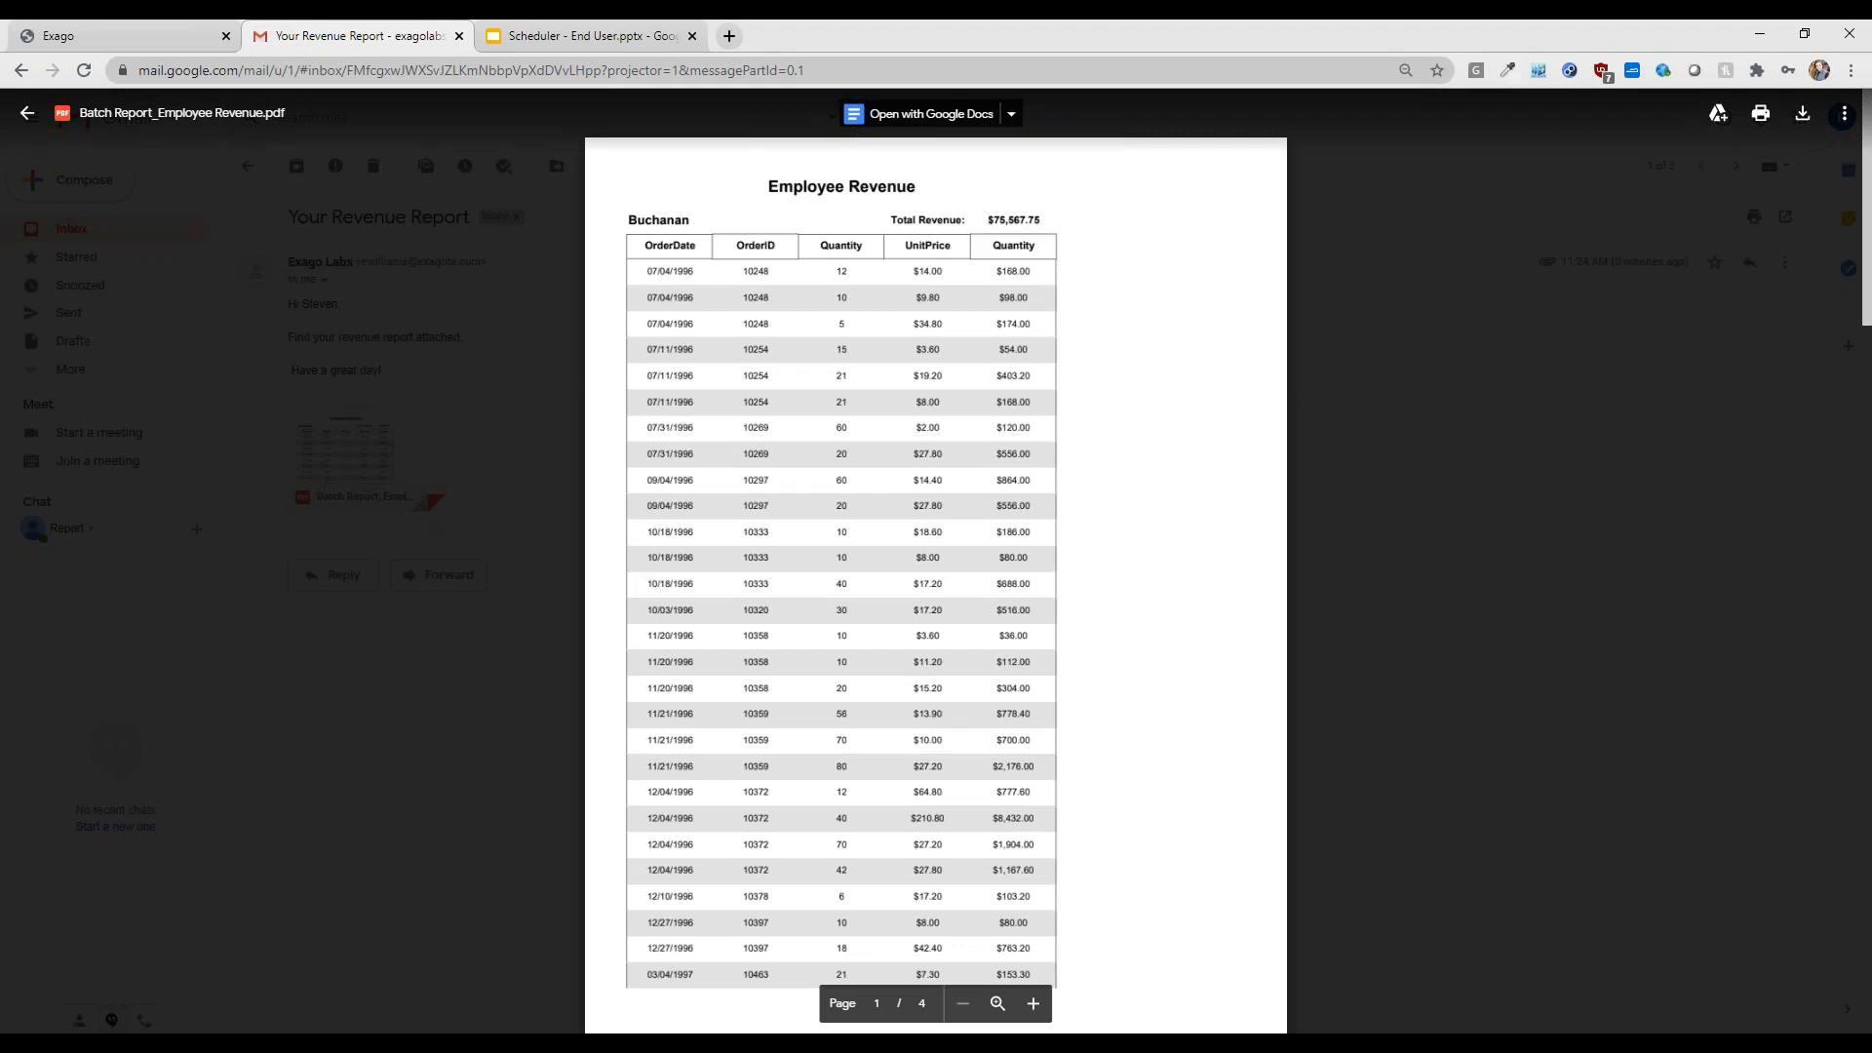
click(540, 550)
click(133, 29)
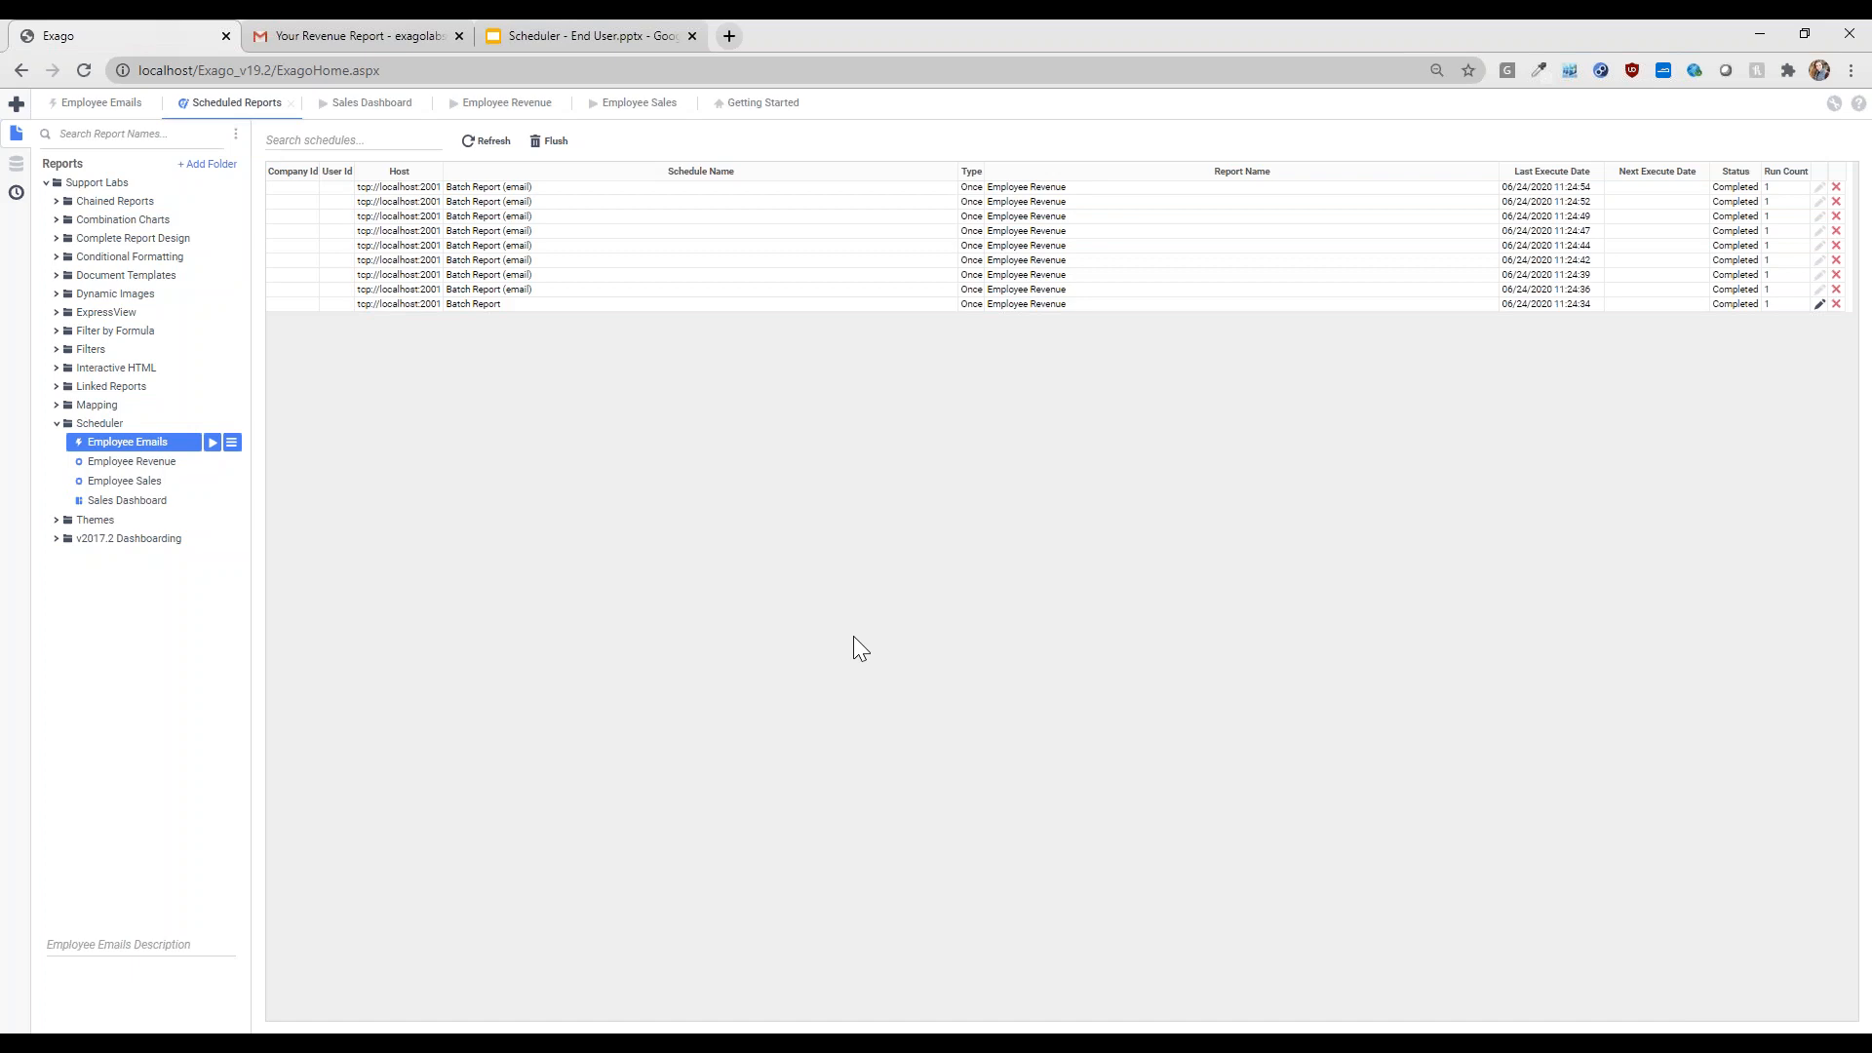
- Present the Scheduler - End User deck starting from the Next Month slide
click(548, 21)
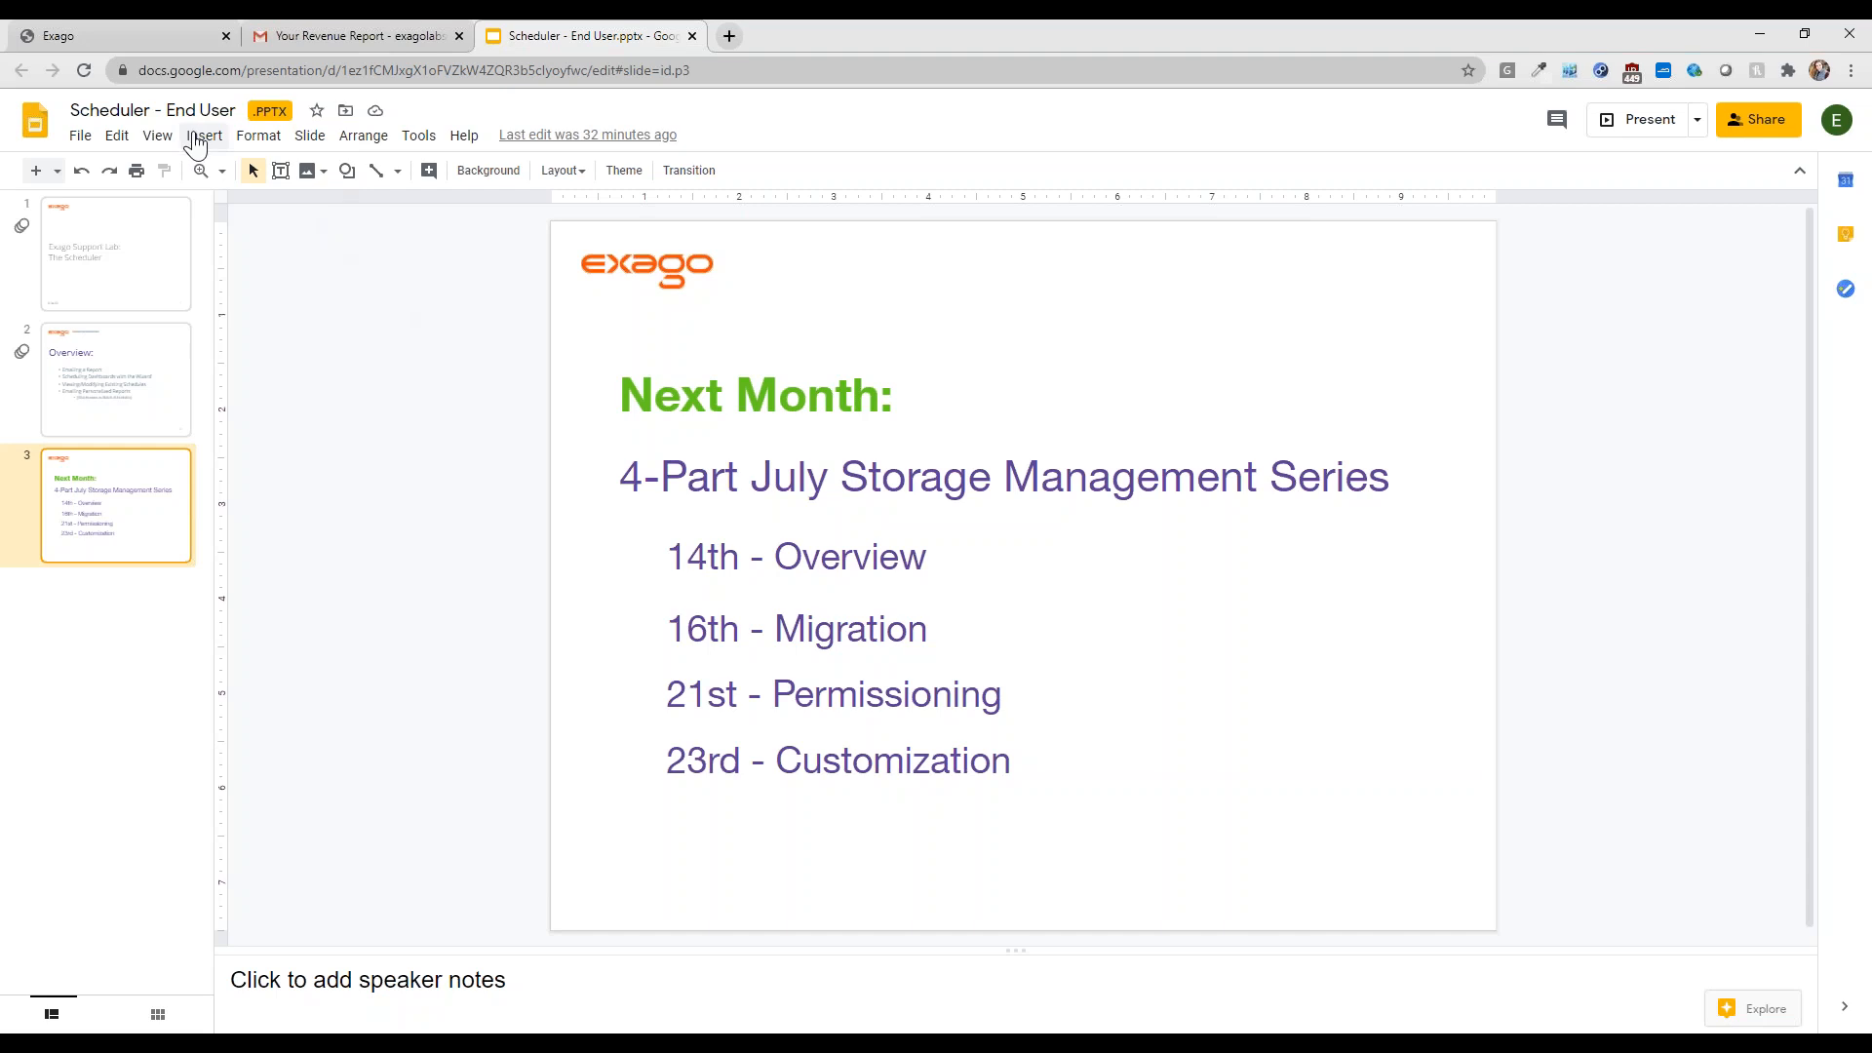
click(156, 136)
click(187, 169)
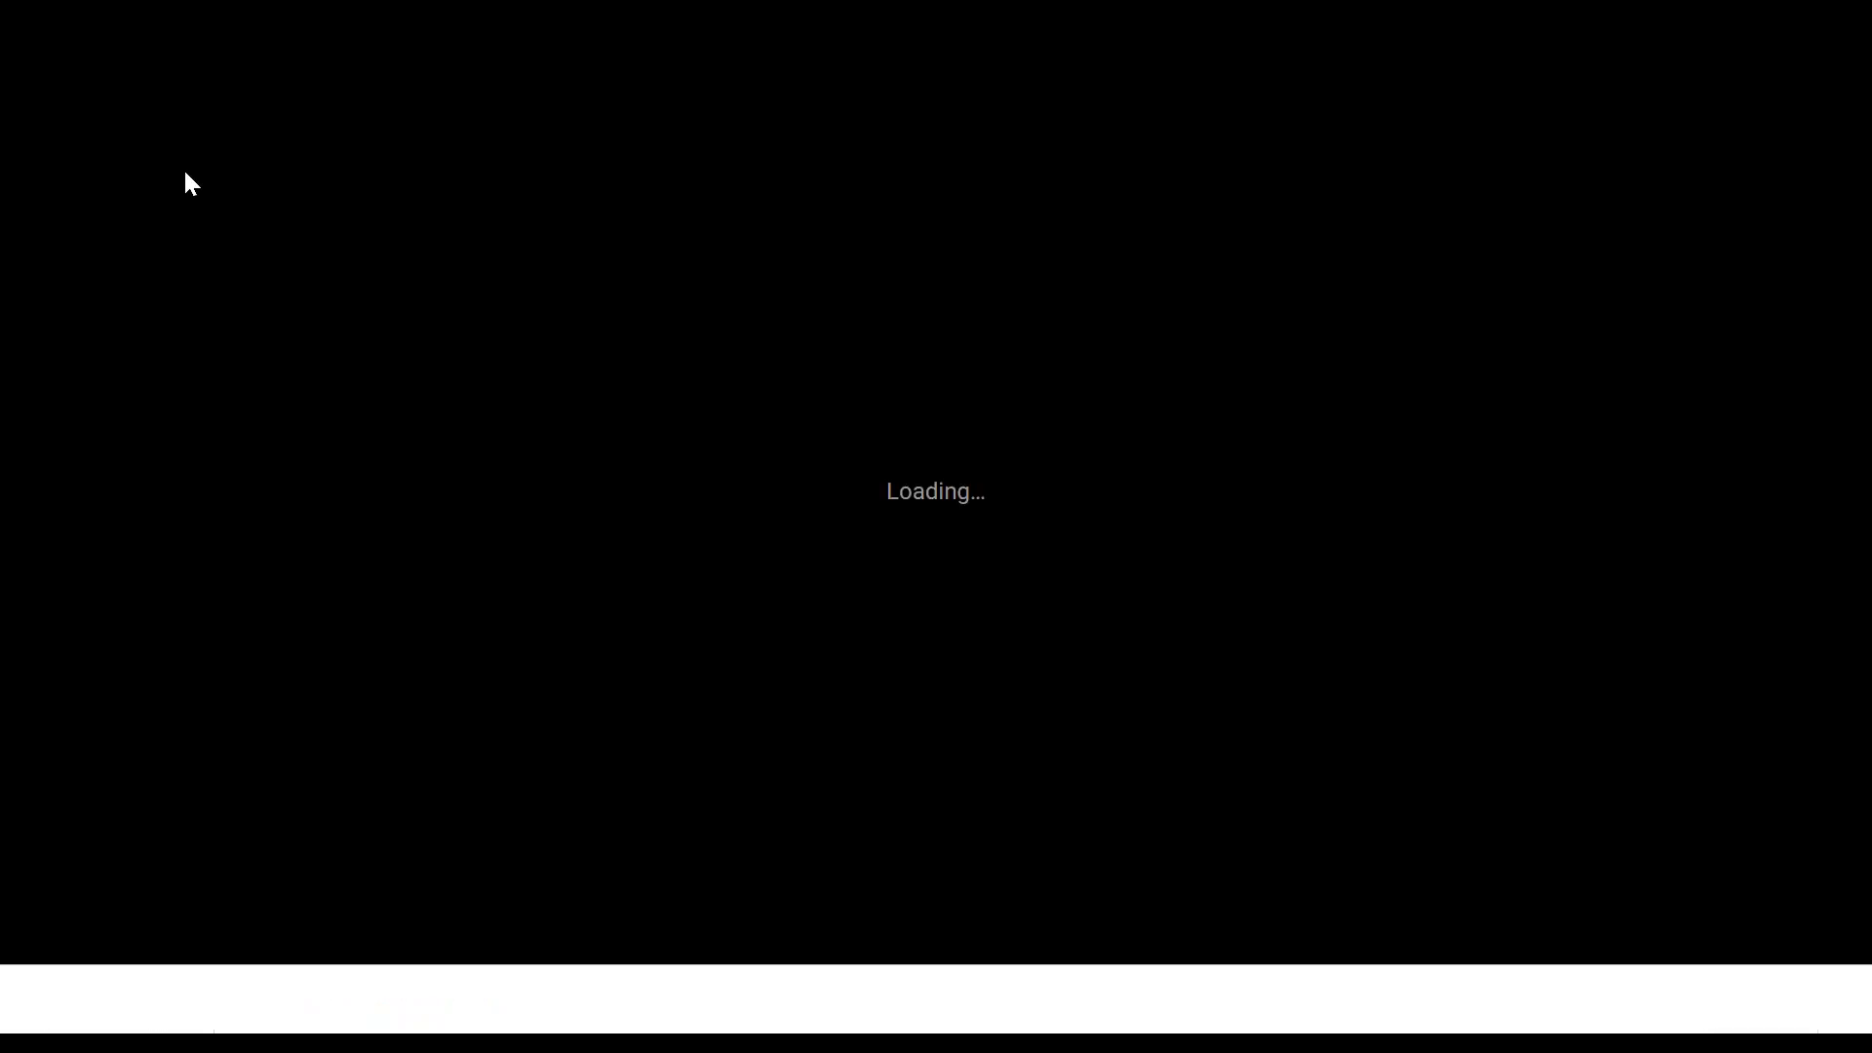